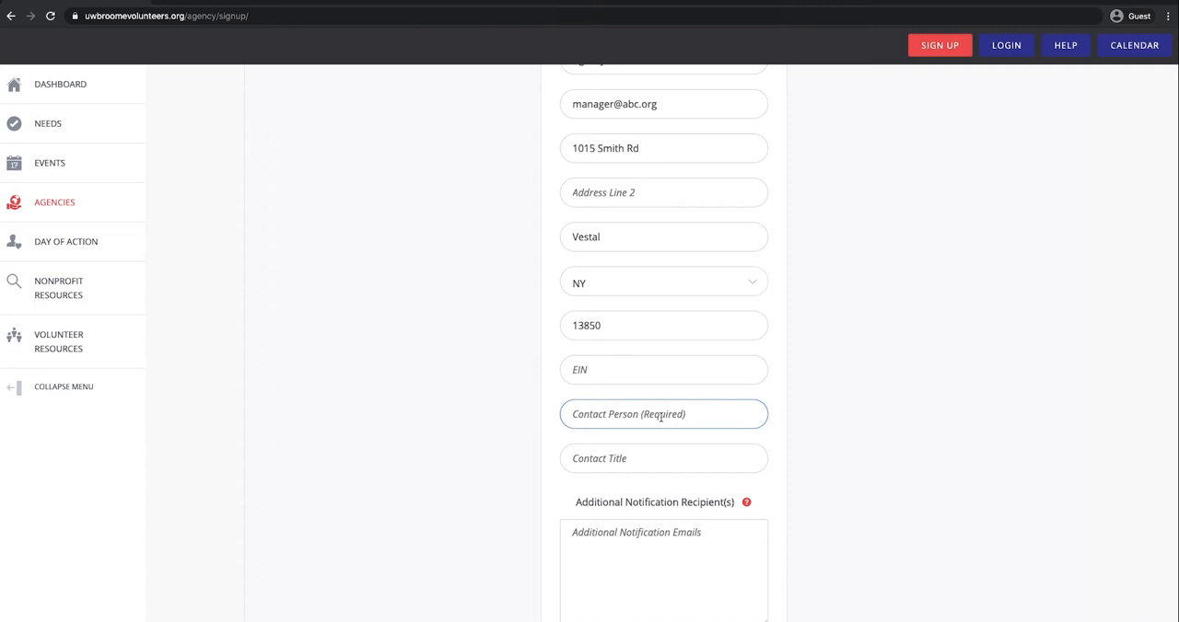
Step: Enter the contact person's full name and set the contact title to Manager
key(Tab)
text(Mana)
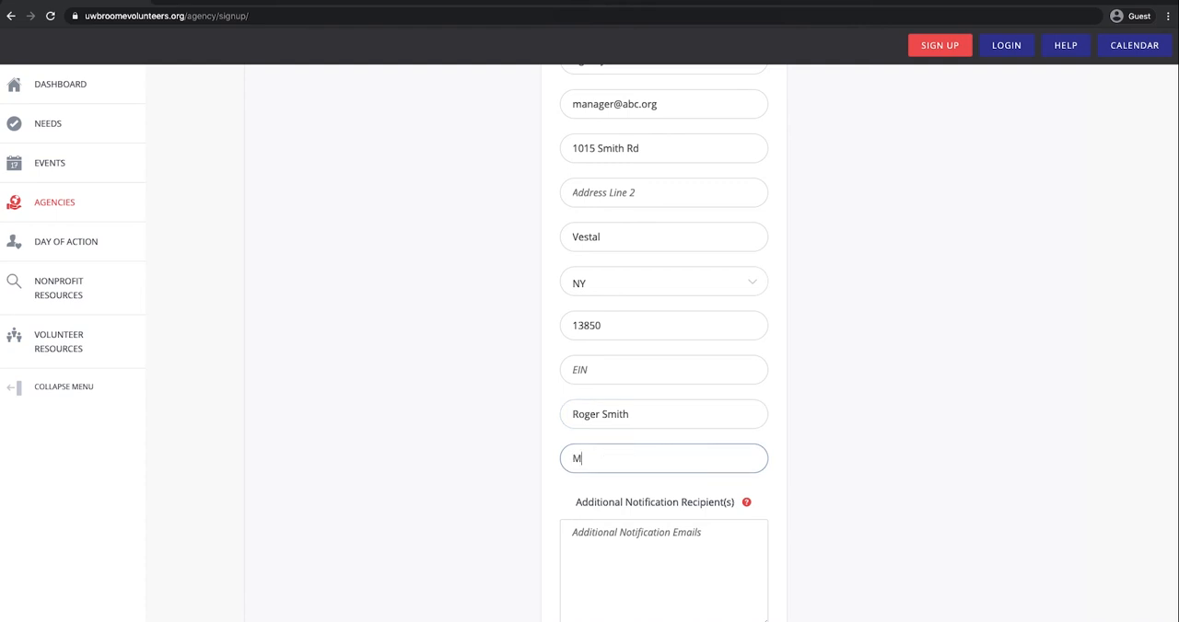
text(ger)
Step: Fill in the contact's first name and last name under Contact Information
scroll(689, 375, down, 5)
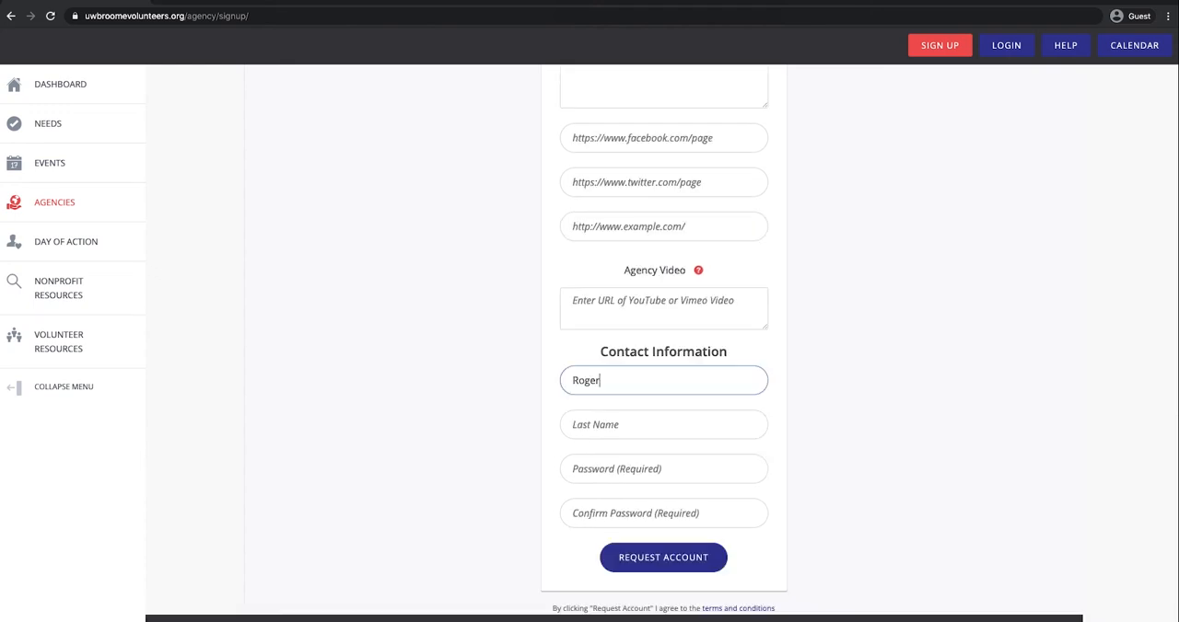
key(Tab)
text(Smot)
key(BackSpace)
key(BackSpace)
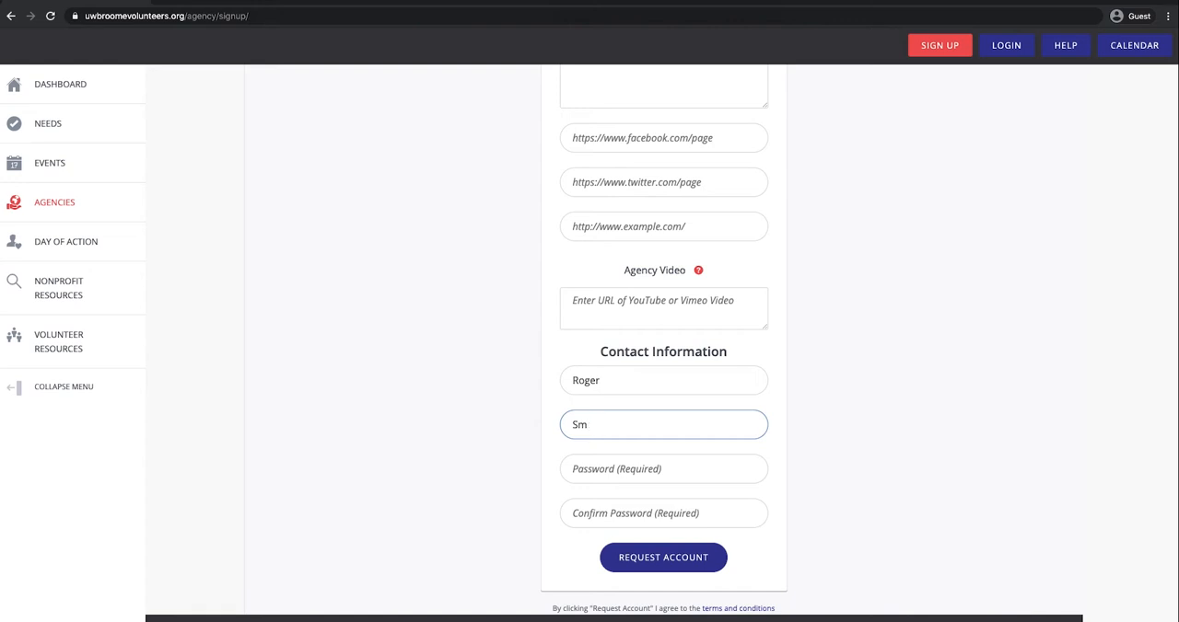
text(ith)
Step: Enter and confirm the account password, and submit the agency account request
click(704, 465)
text(••••••••••••)
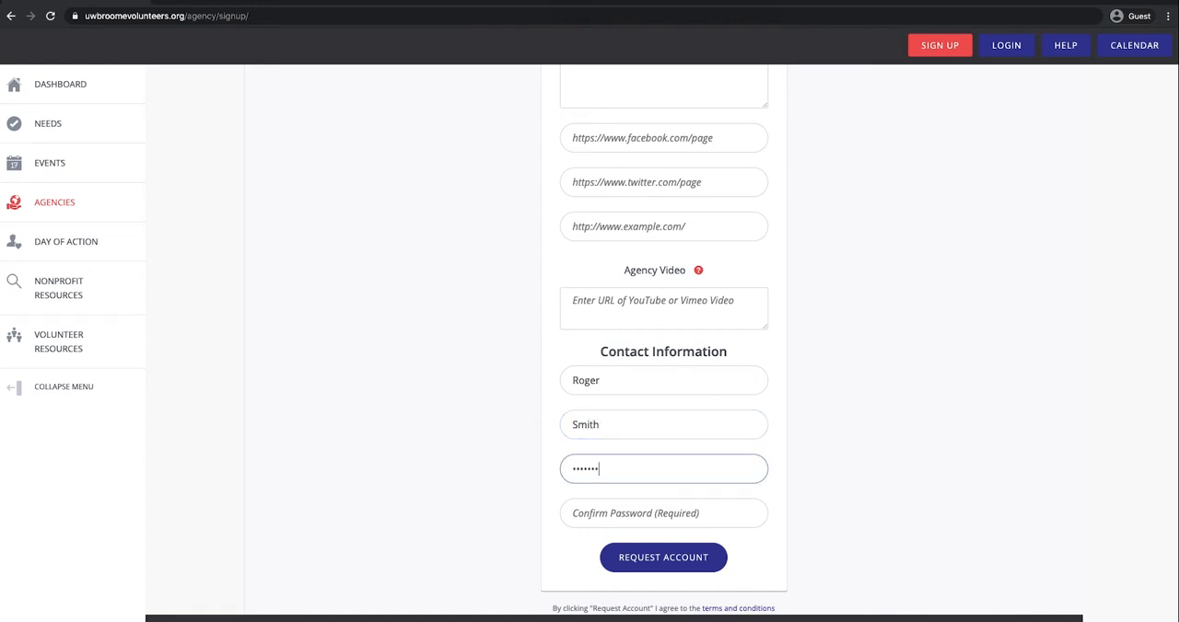
click(708, 513)
text(••••••••••••)
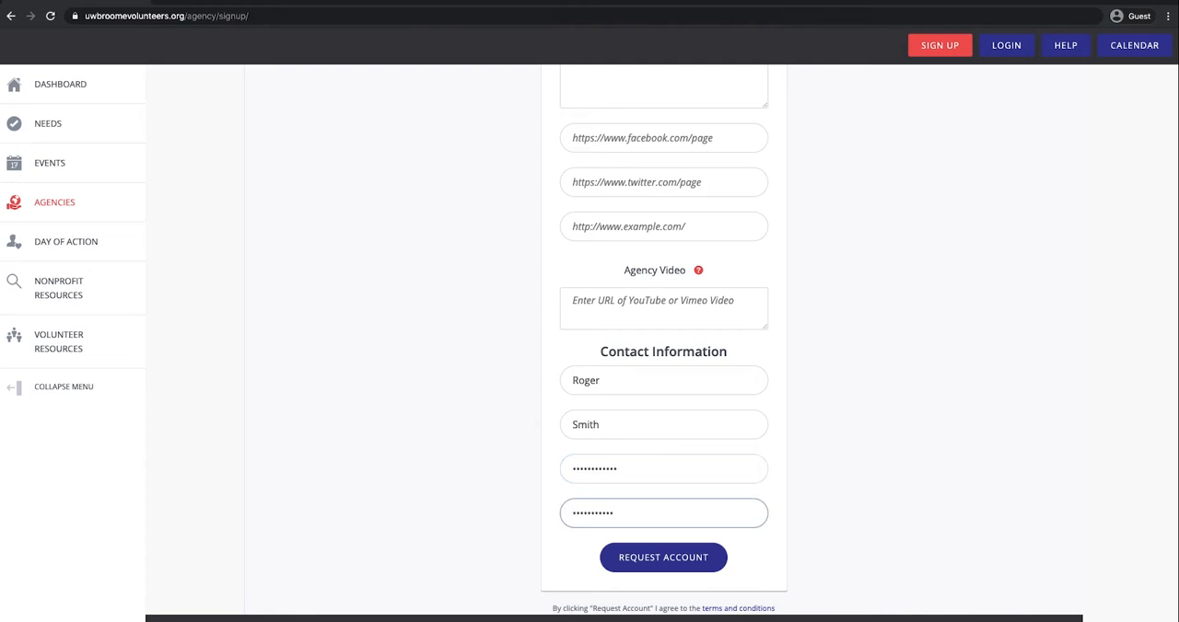
click(663, 571)
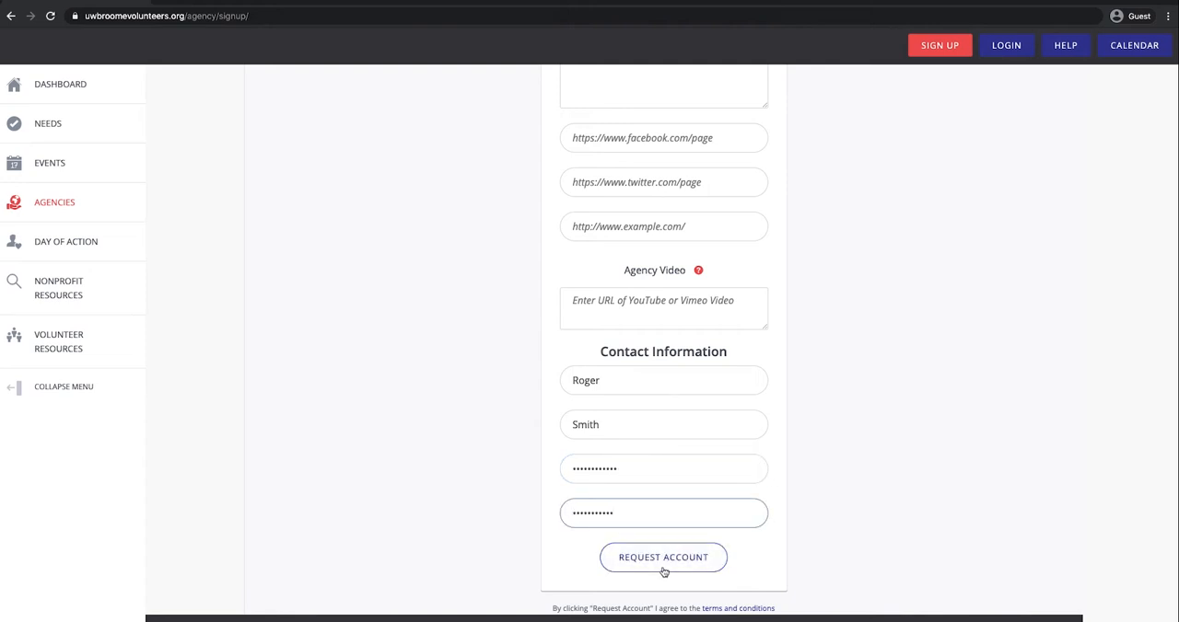
Step: Look over the new agency's edit page and open My Agency
scroll(978, 403, down, 2)
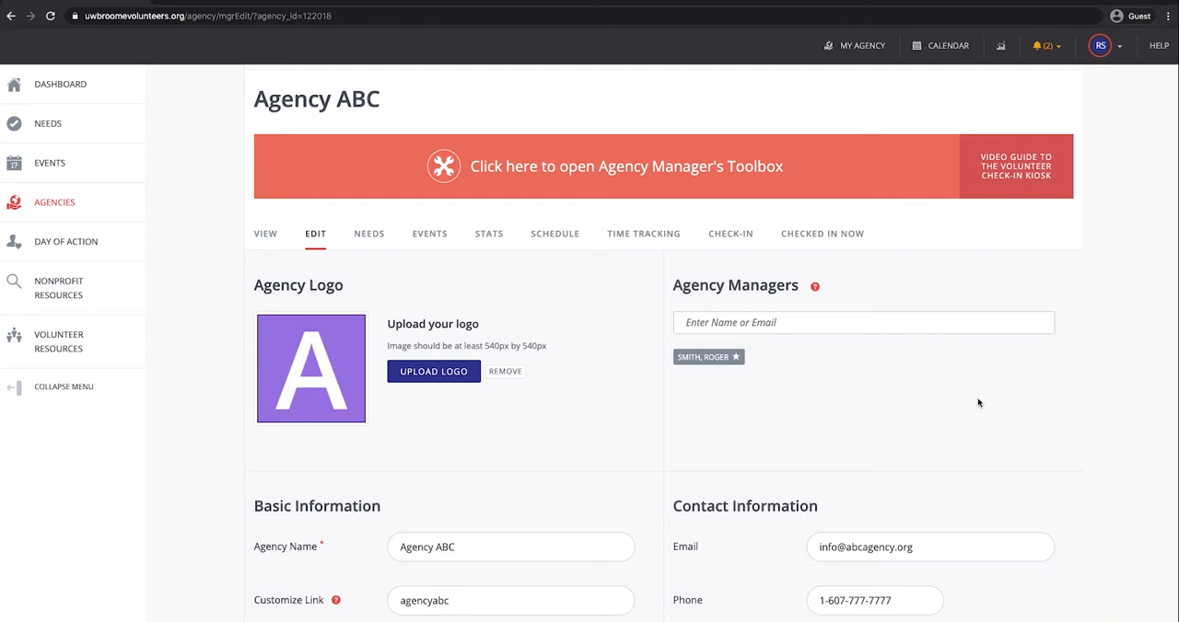
scroll(978, 402, down, 1)
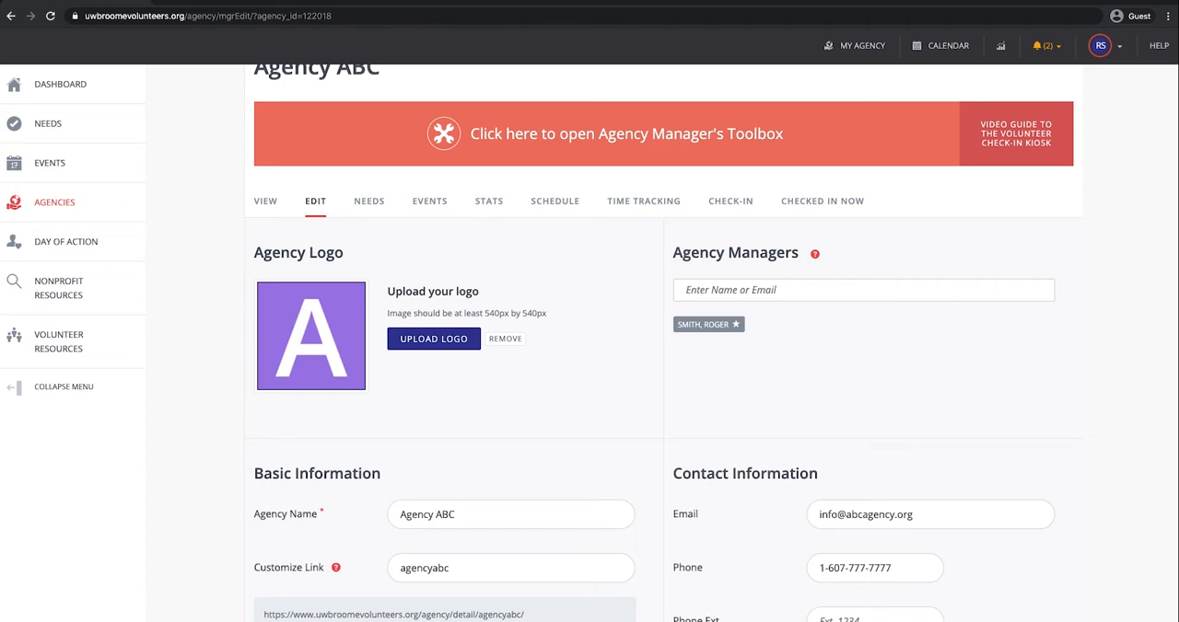
scroll(262, 235, up, 3)
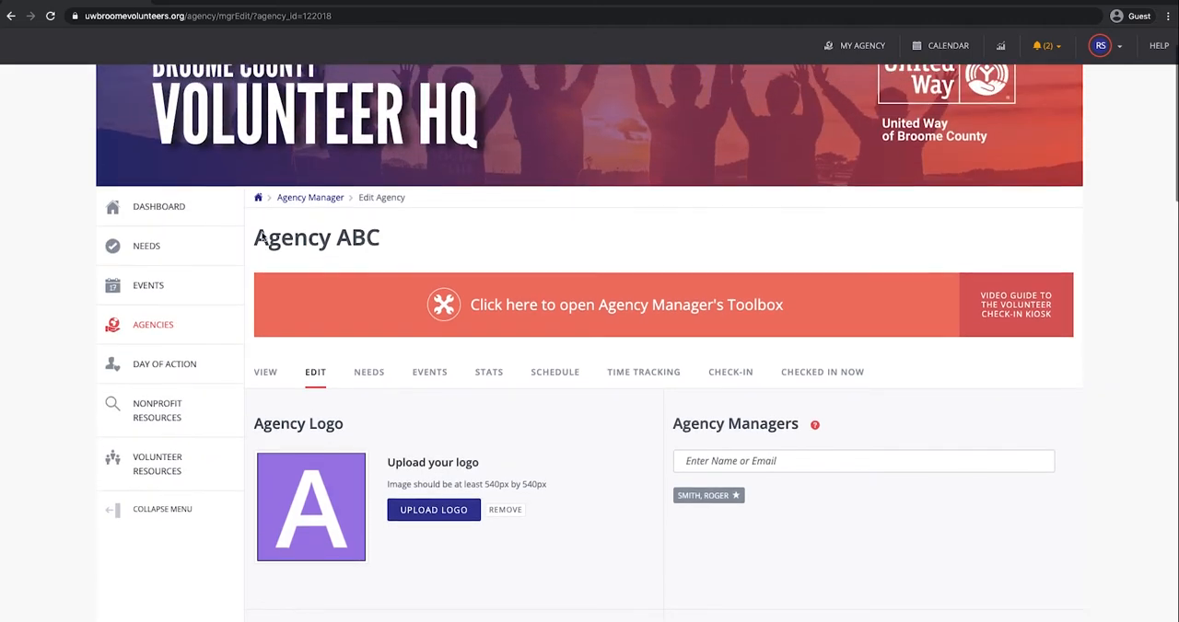
scroll(262, 236, up, 2)
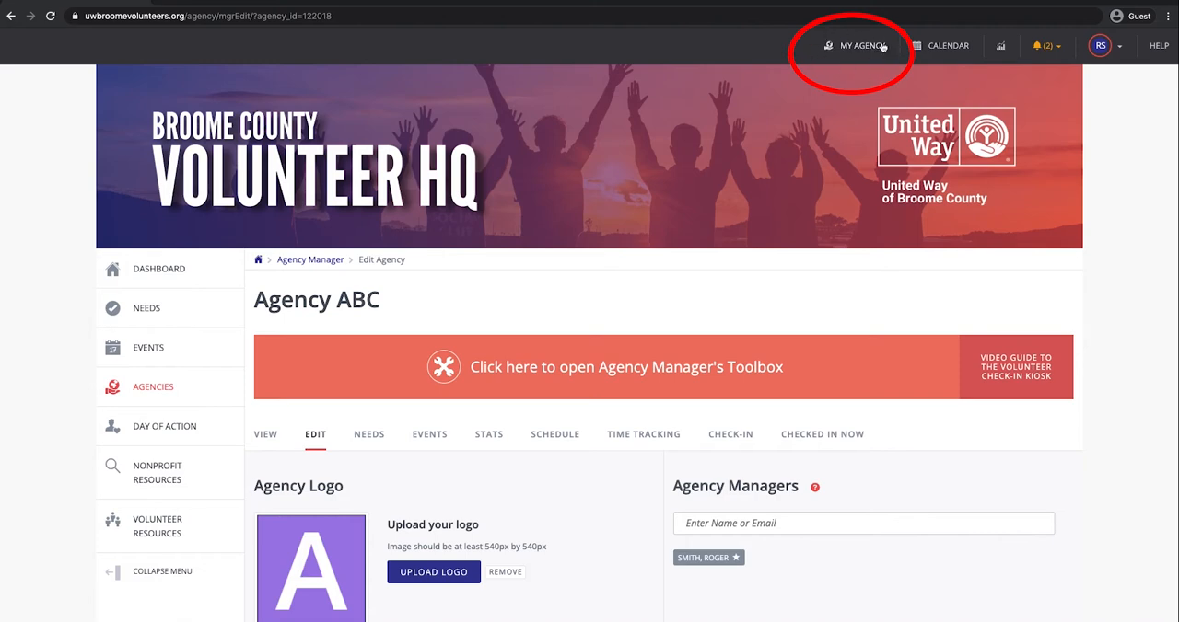
click(854, 48)
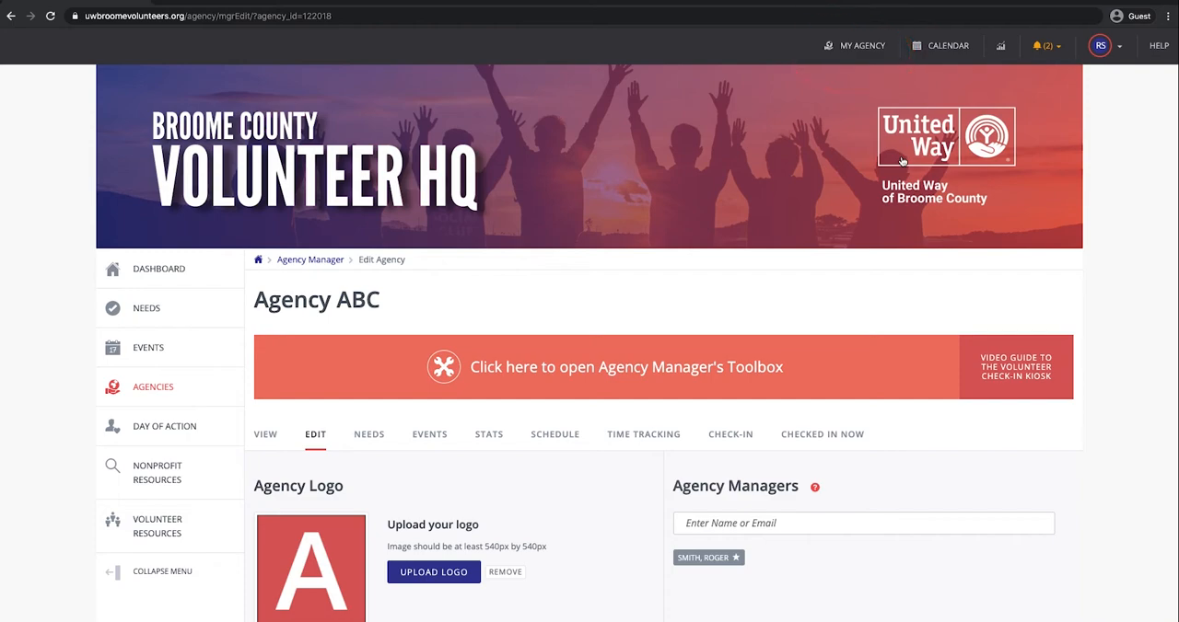
Step: Examine the agency's edit page, including the managers, basic information, contact details and additional notification recipients
scroll(902, 161, down, 2)
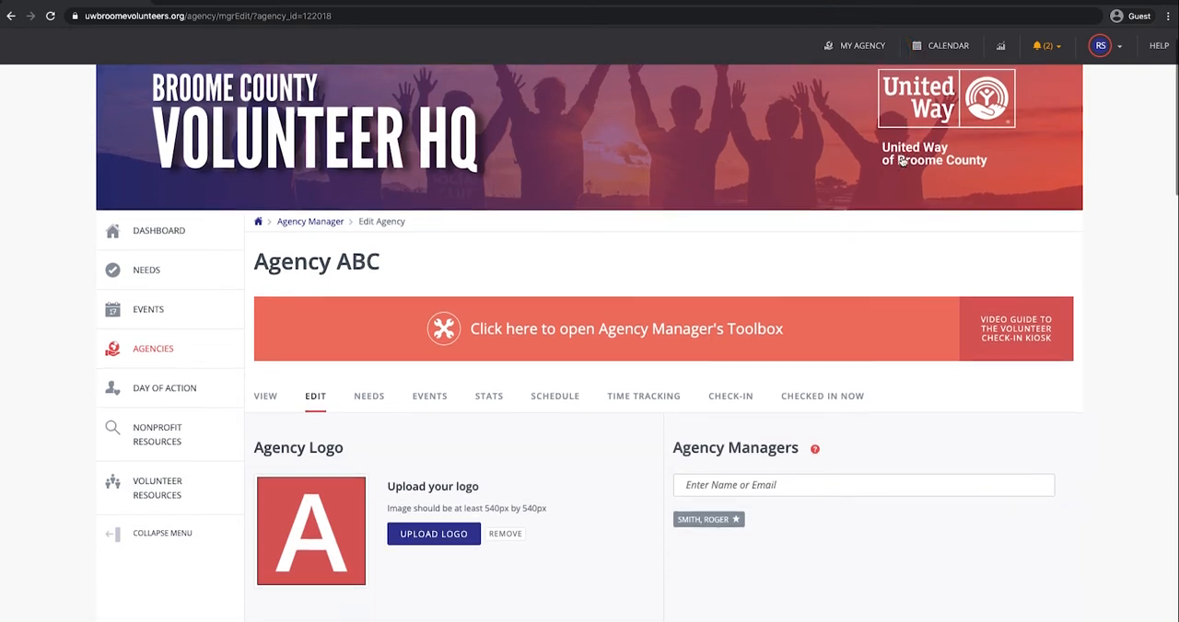
scroll(902, 162, down, 1)
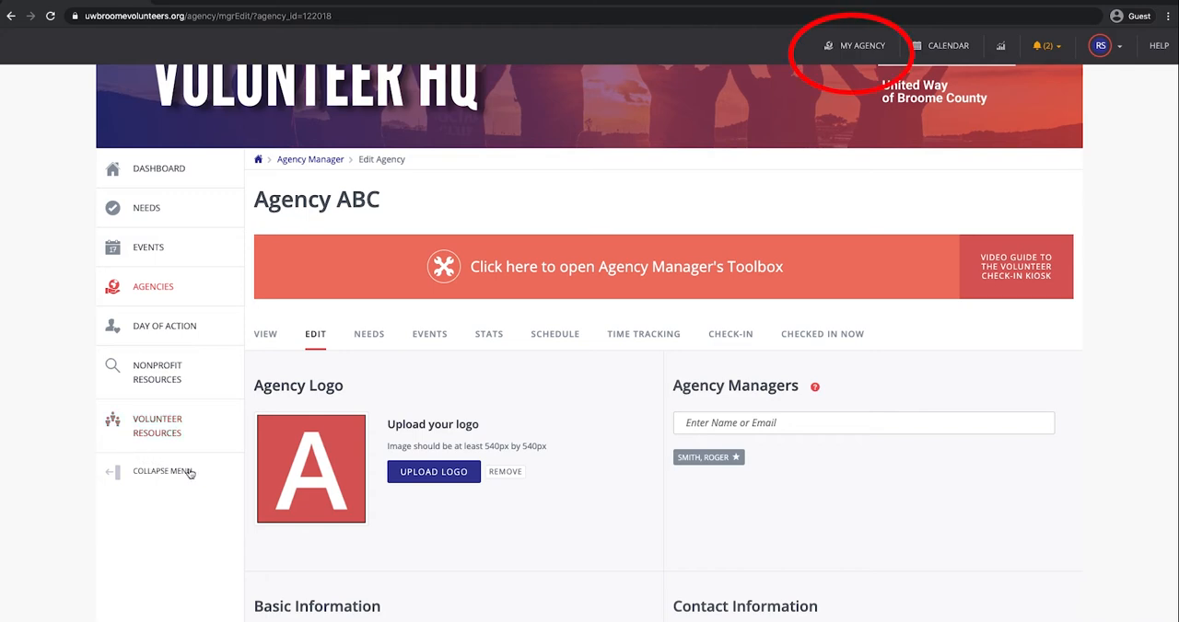
scroll(735, 346, up, 1)
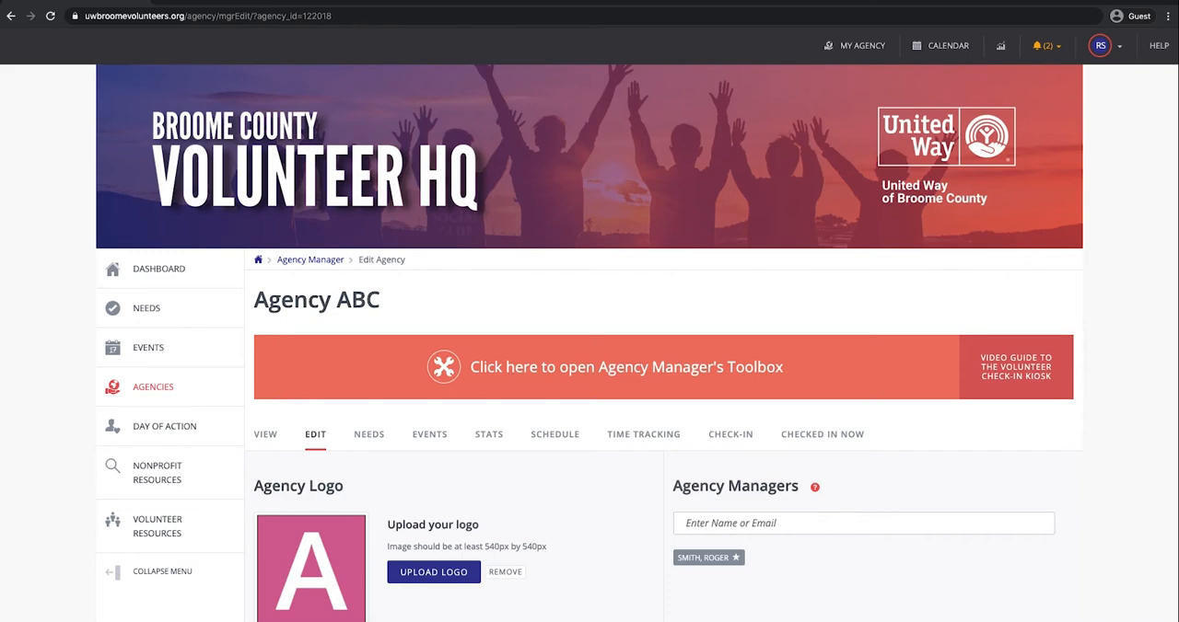
scroll(334, 325, down, 2)
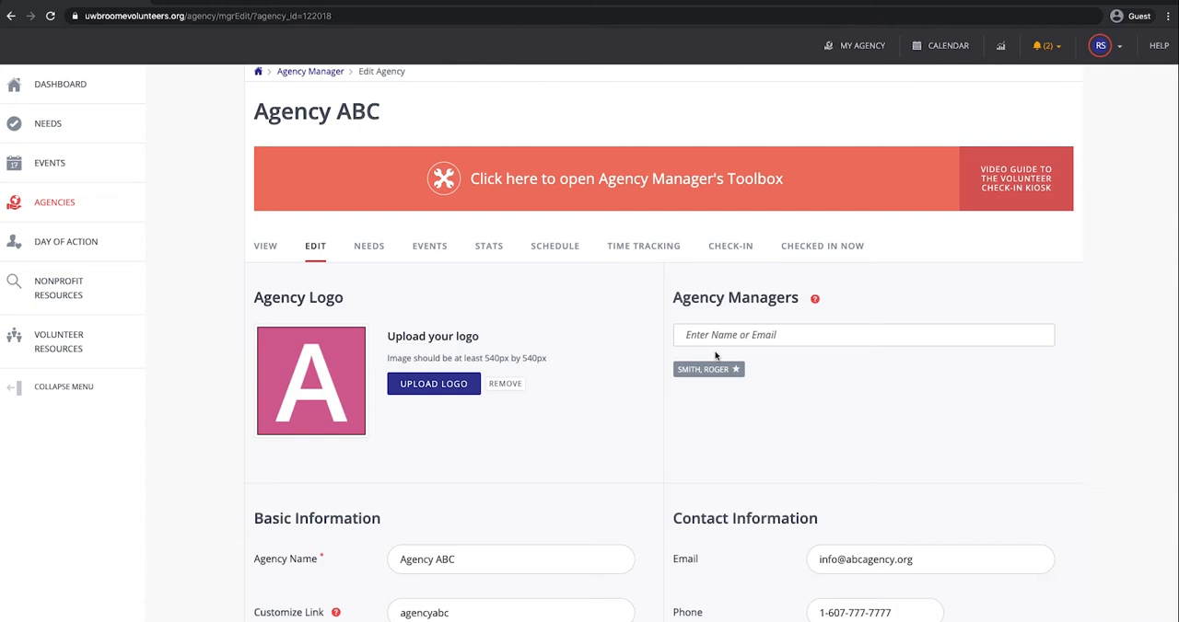
scroll(715, 355, down, 5)
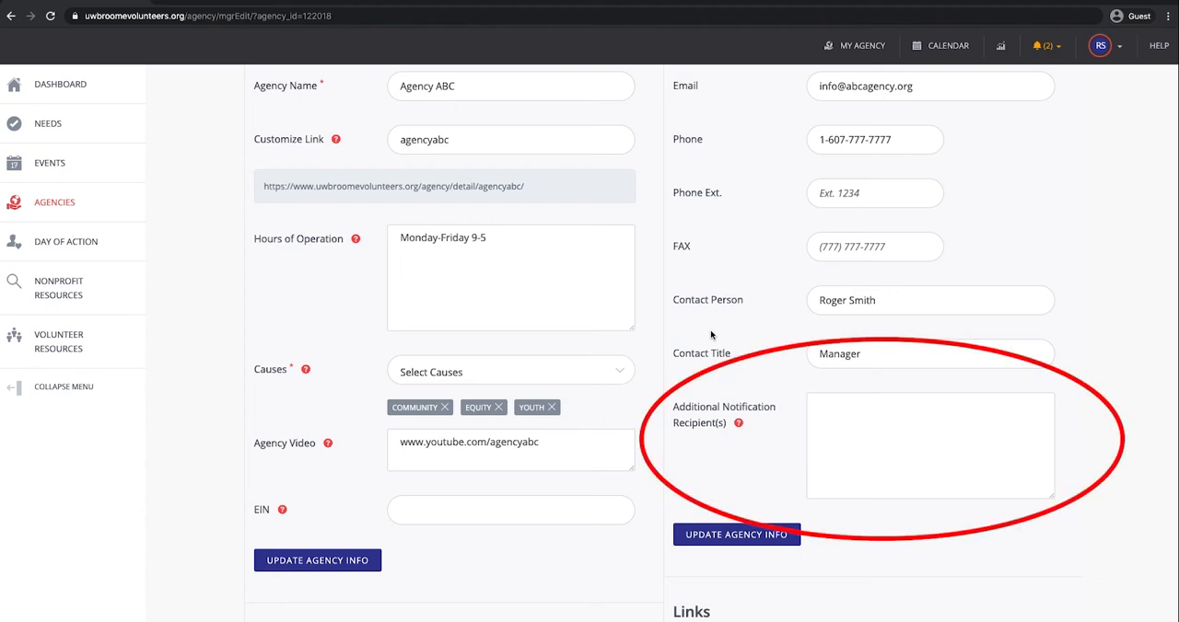
scroll(710, 335, down, 1)
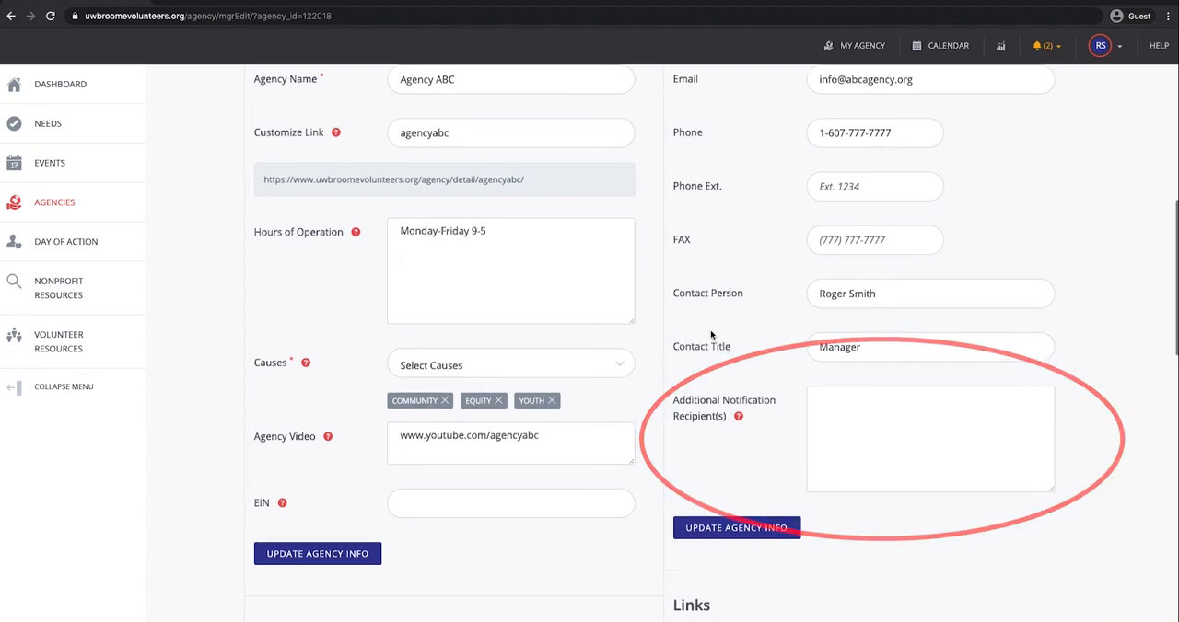
scroll(710, 335, down, 2)
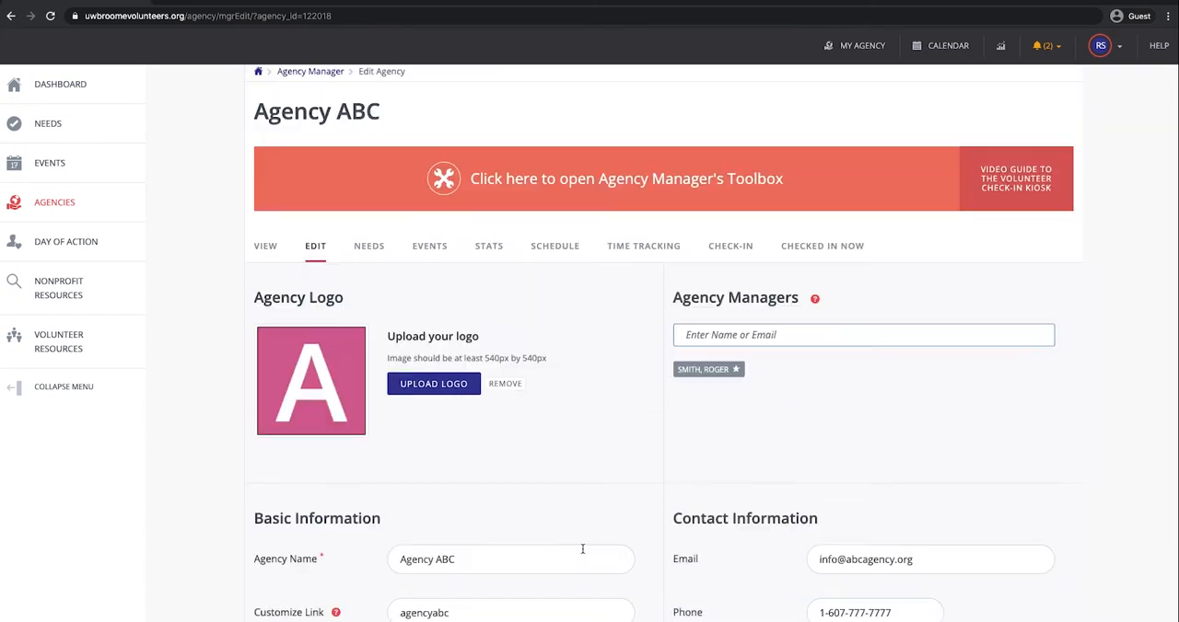
scroll(582, 548, down, 1)
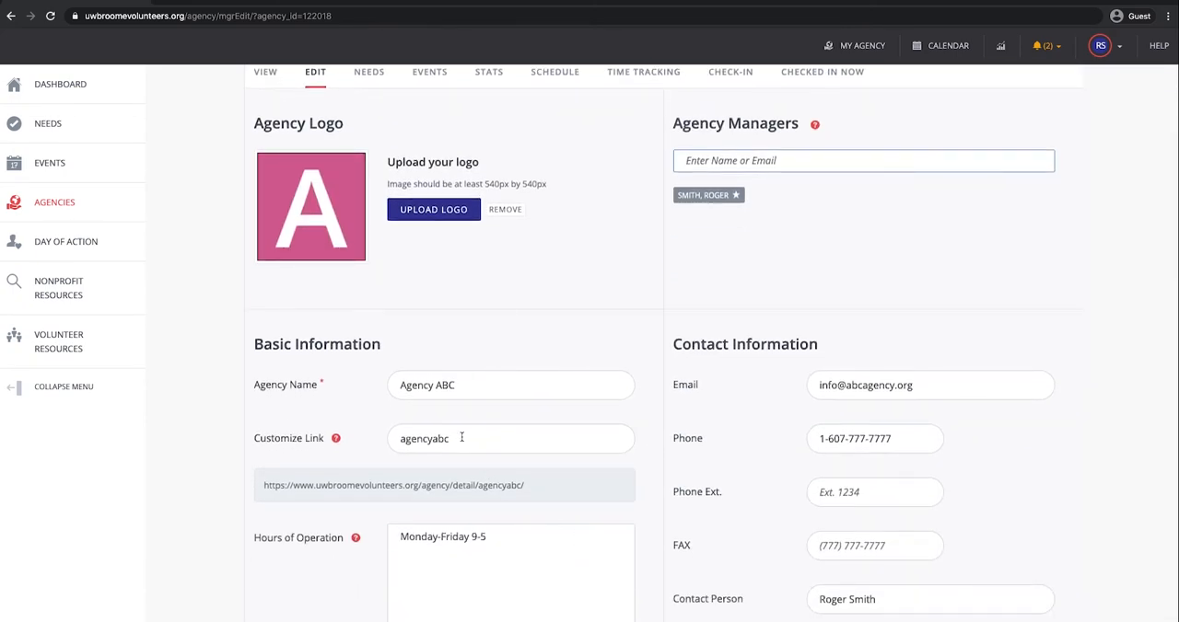
Step: Examine the agency's customized link, its full web address and the hours of operation
drag(461, 438, 384, 442)
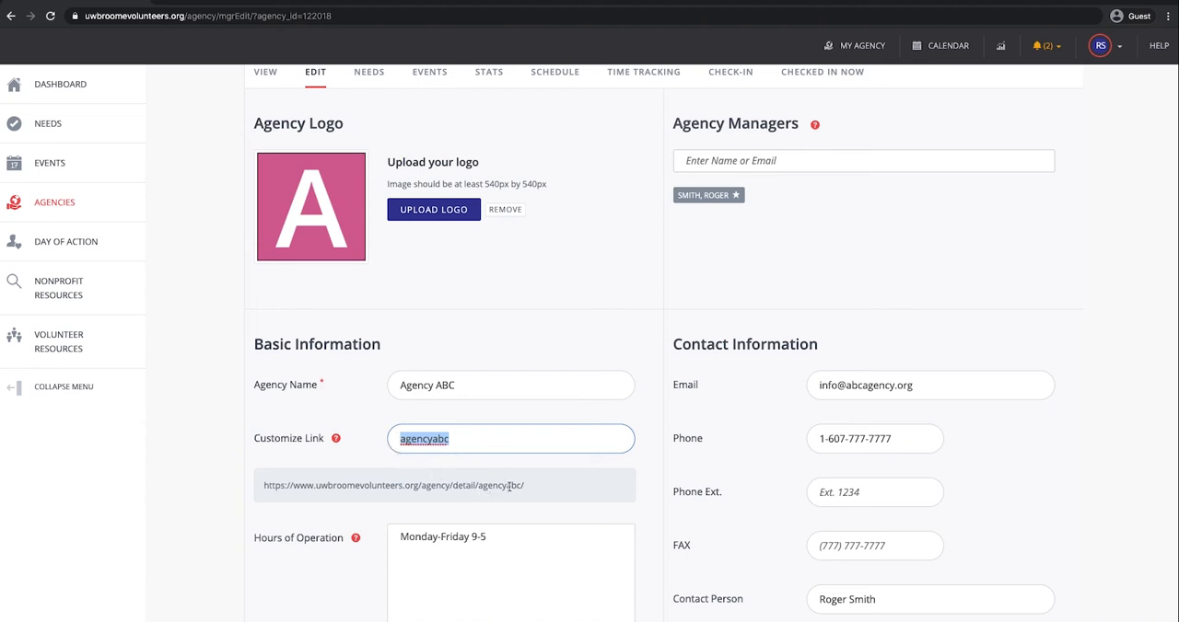
drag(531, 490, 285, 481)
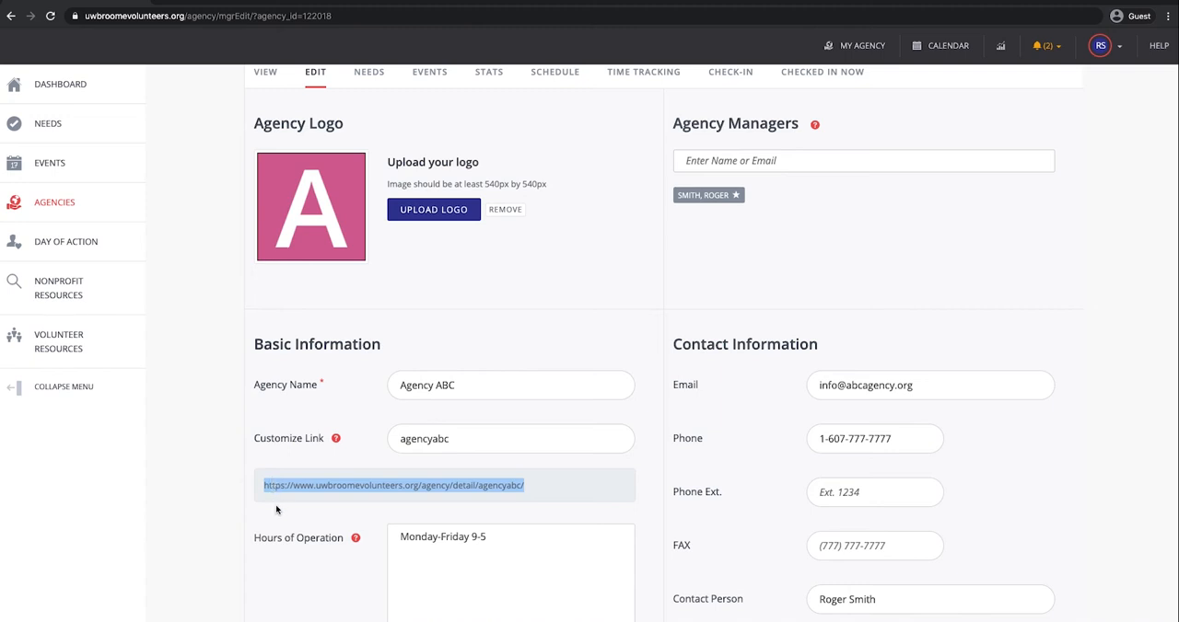
click(276, 510)
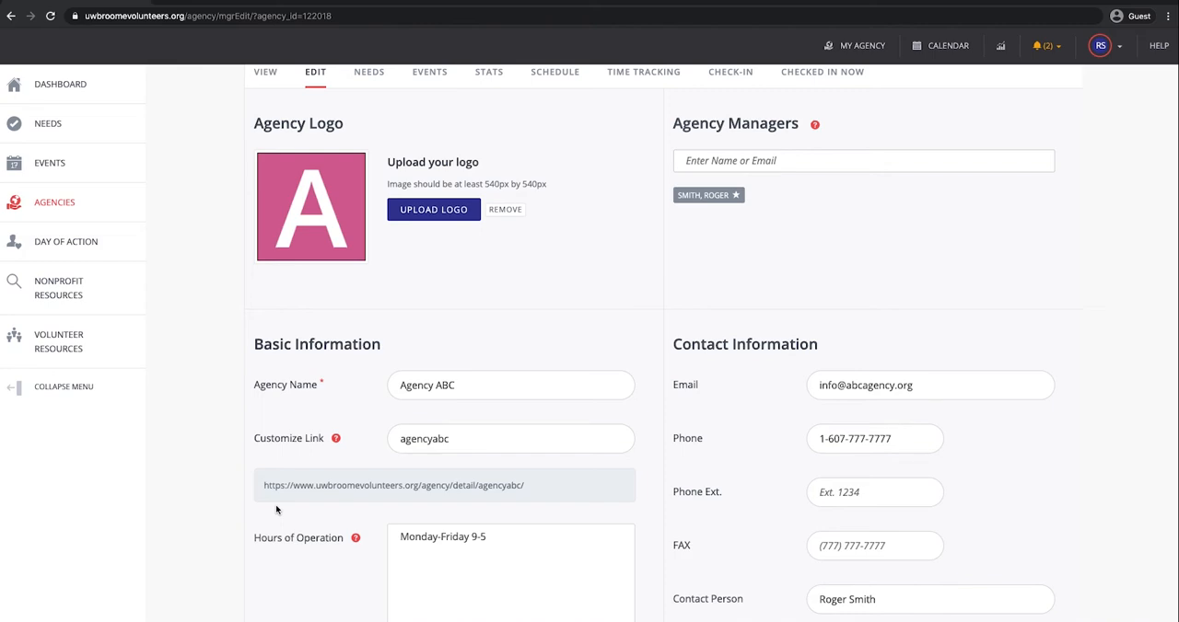
triple_click(405, 428)
Step: Add Community, Equity and Youth as the agency's causes
scroll(405, 427, down, 4)
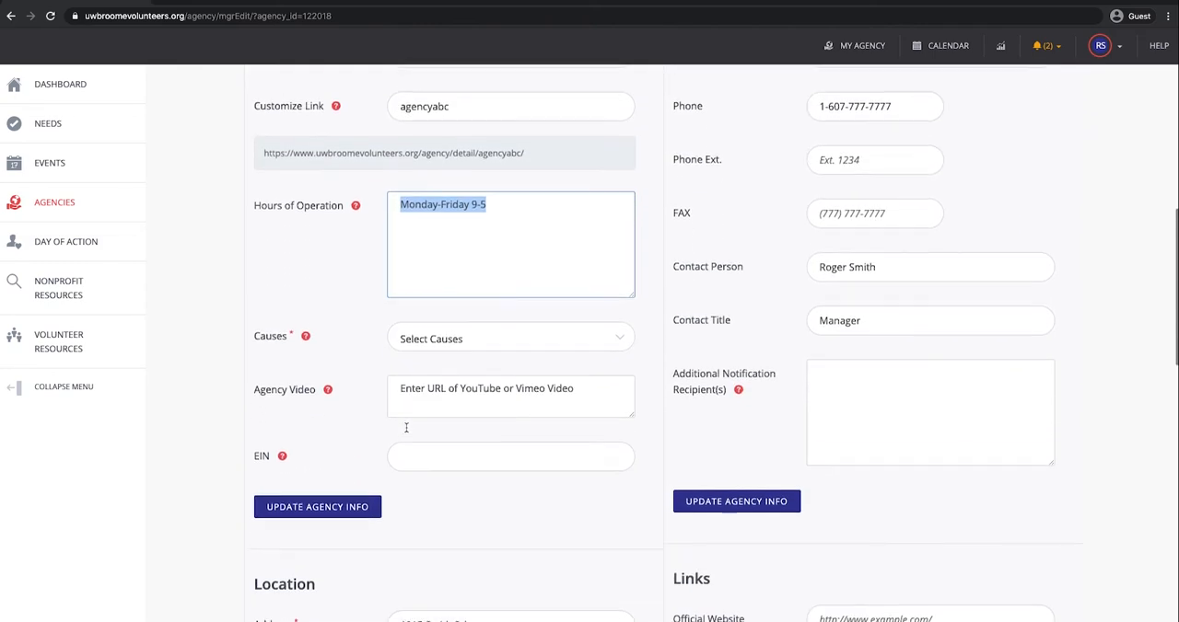
click(586, 332)
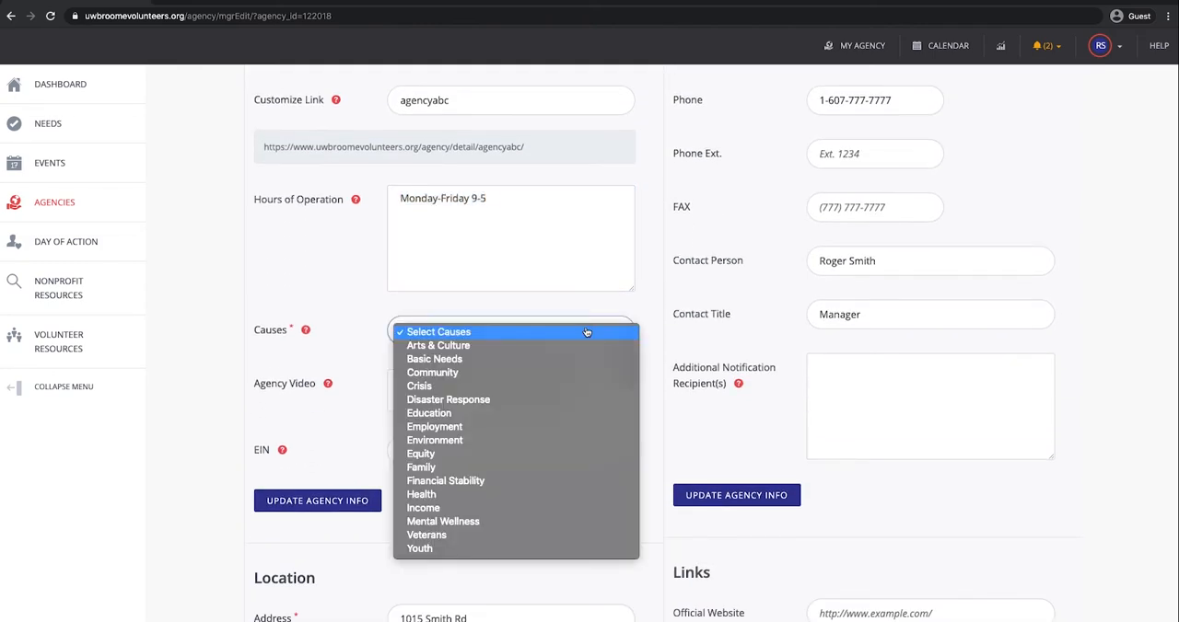
click(574, 372)
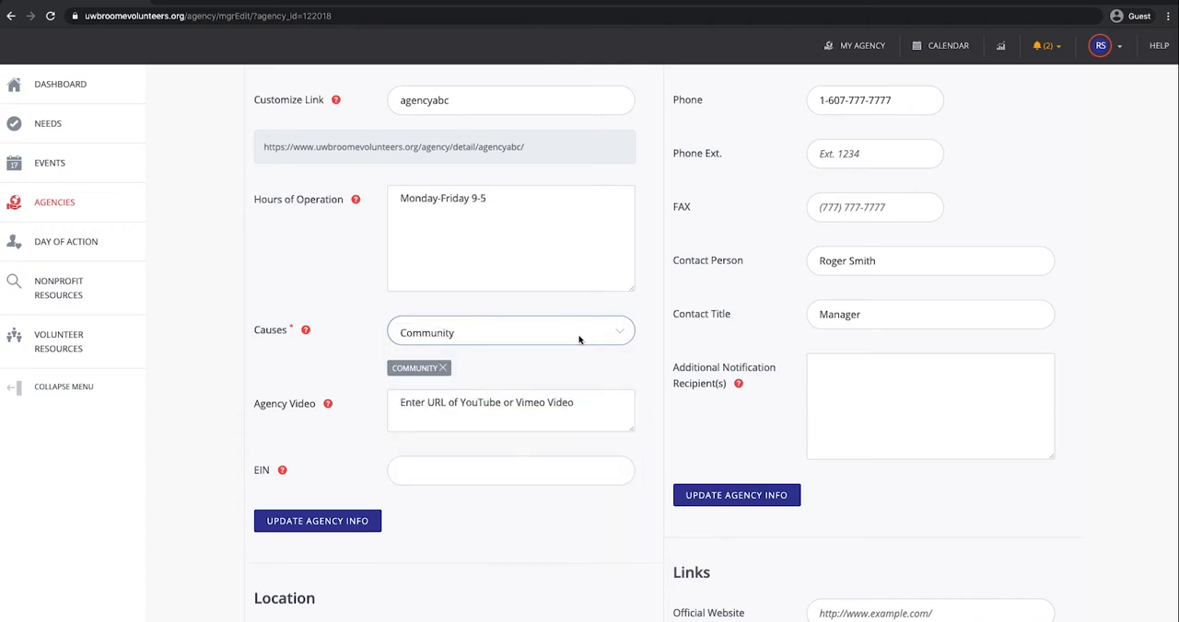
click(580, 341)
click(558, 487)
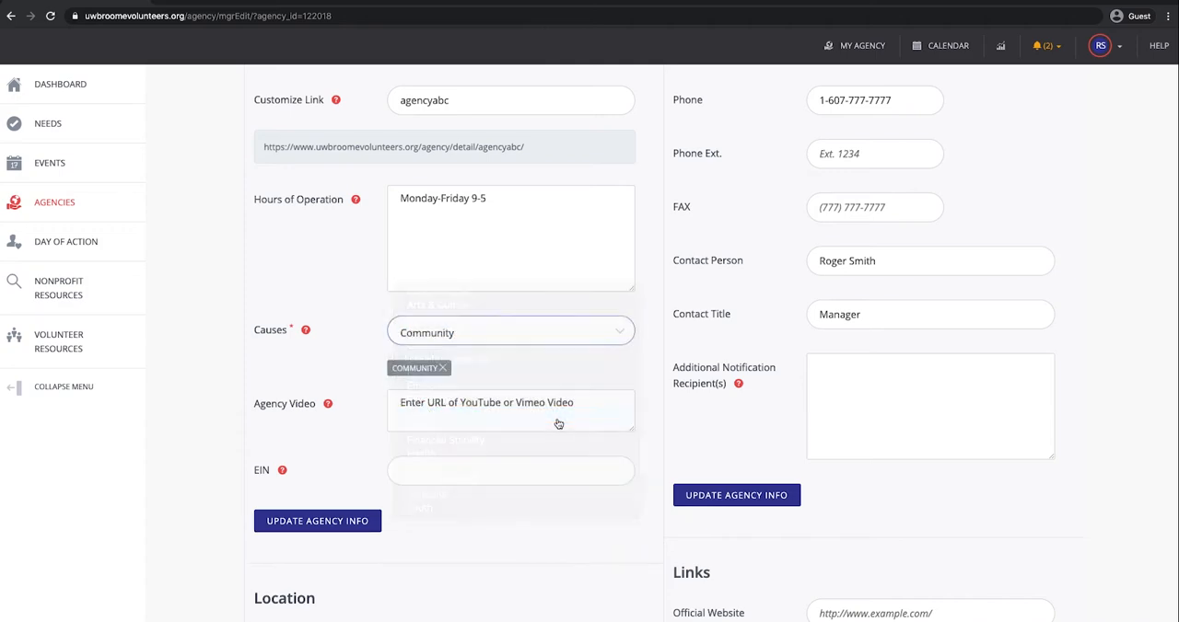
click(572, 343)
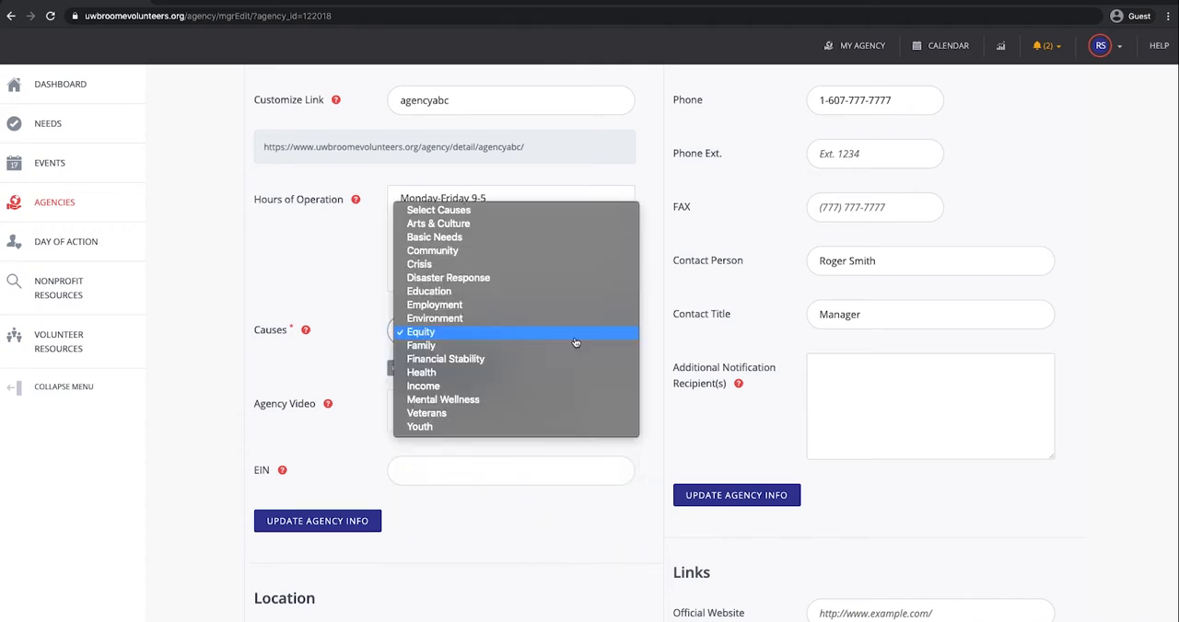
click(548, 431)
scroll(547, 429, down, 2)
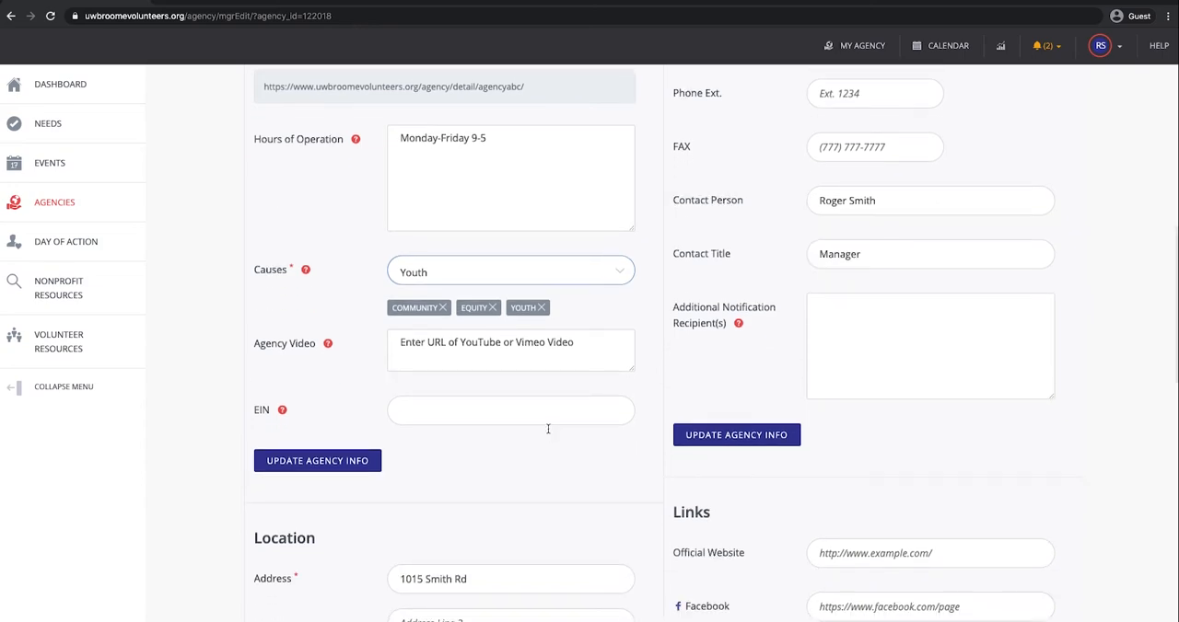
click(462, 340)
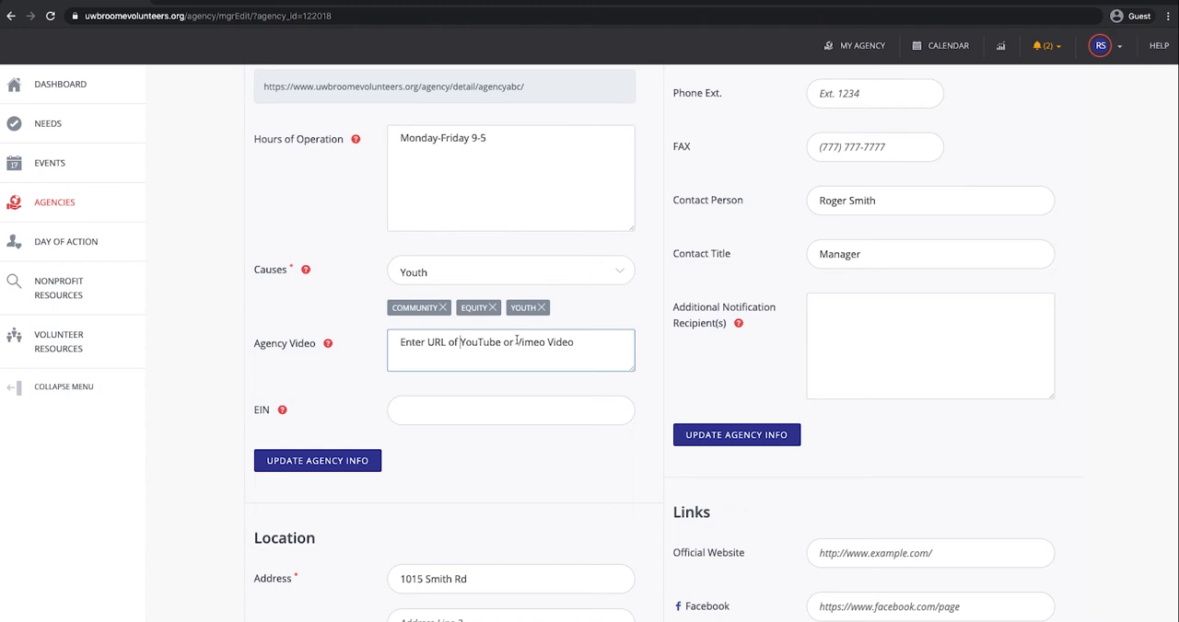
drag(572, 342, 350, 344)
text(www.youtub)
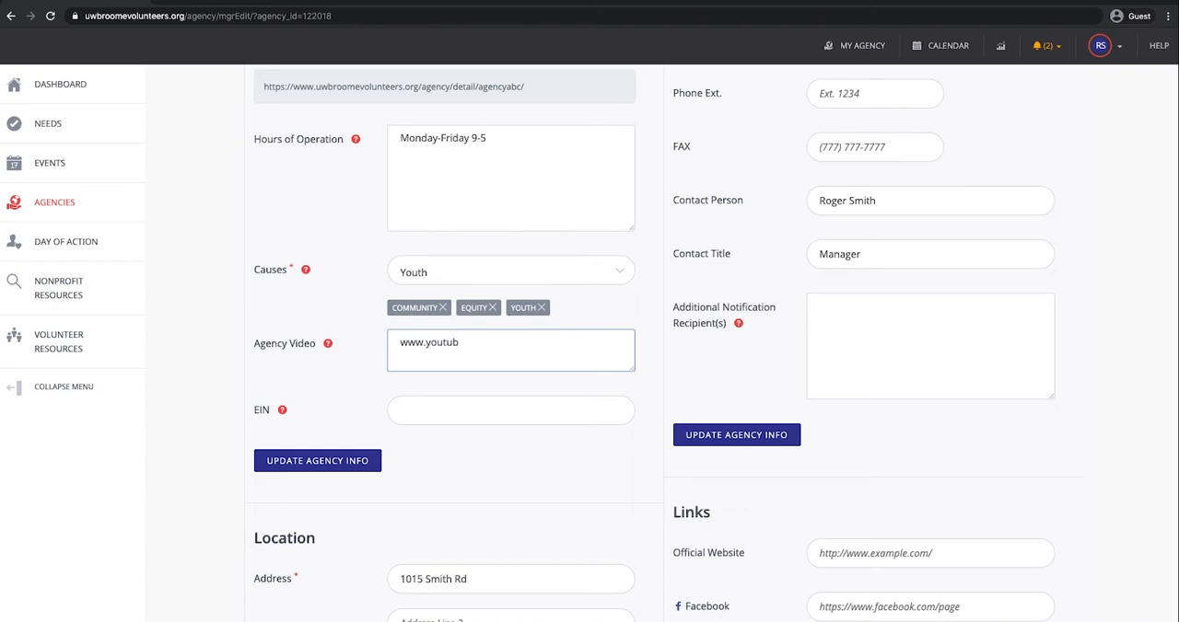
text(e.com/)
text(agencyabc)
click(469, 462)
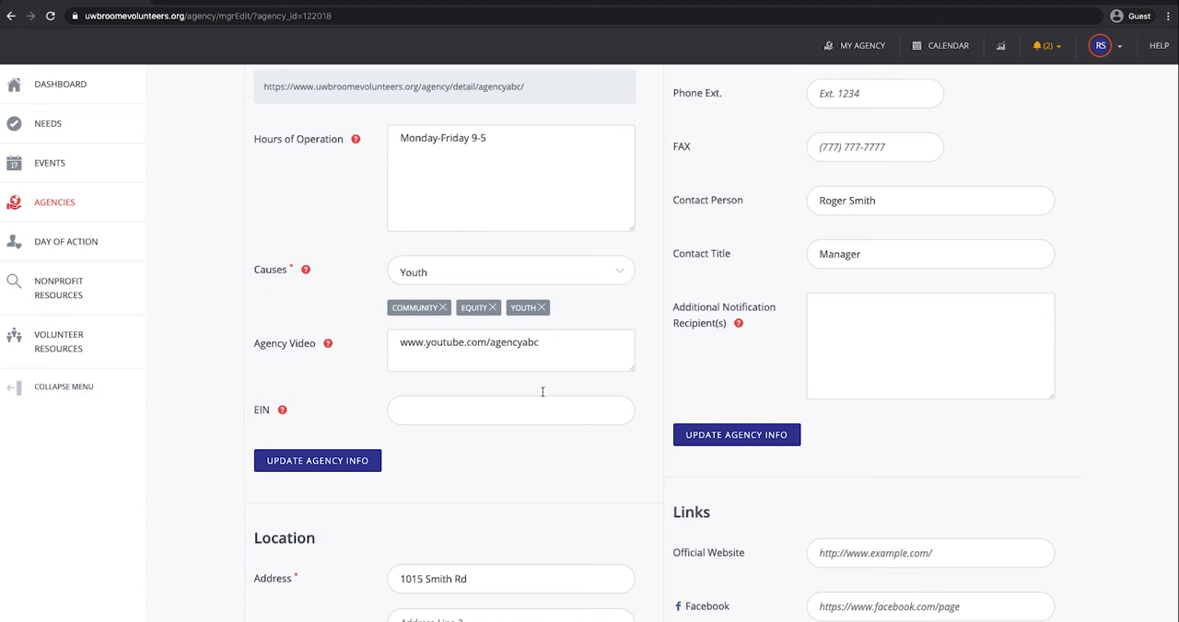
click(345, 467)
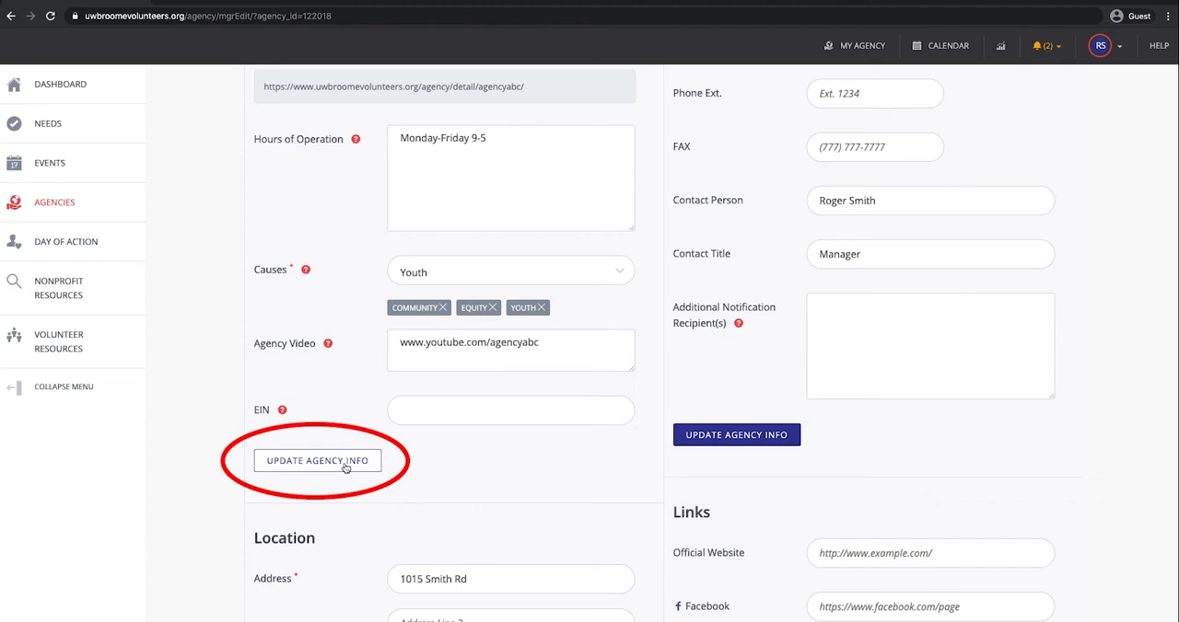
Step: Review the agency's basic information and go to the Location section
scroll(526, 436, up, 3)
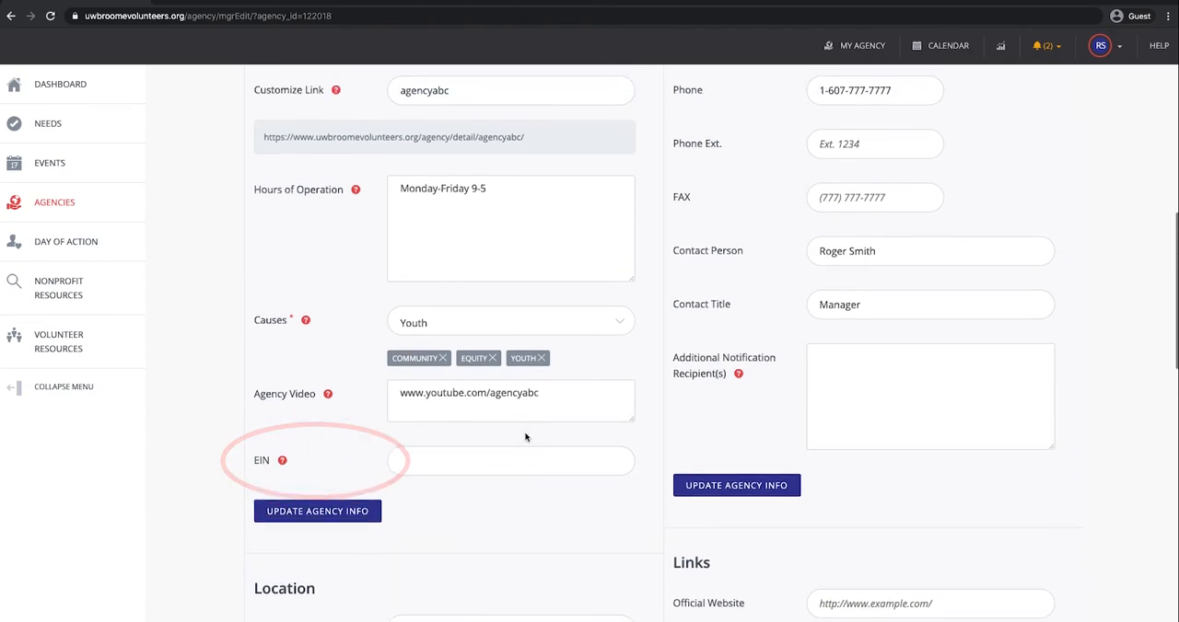
scroll(525, 437, up, 2)
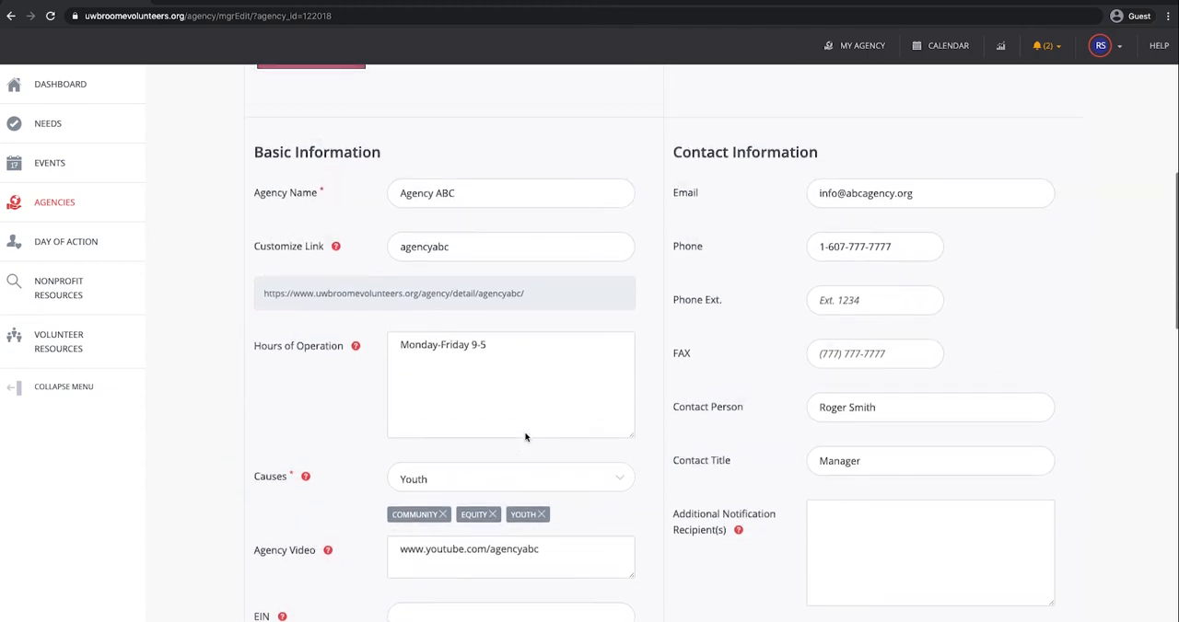
scroll(526, 438, down, 3)
click(399, 456)
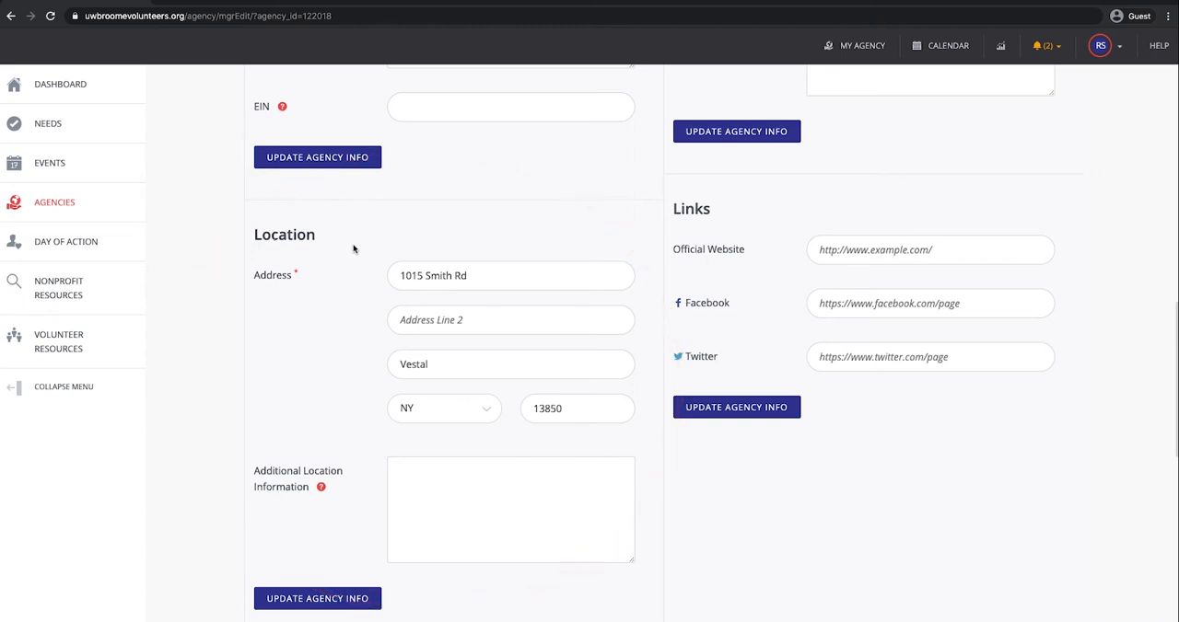
drag(315, 237, 255, 235)
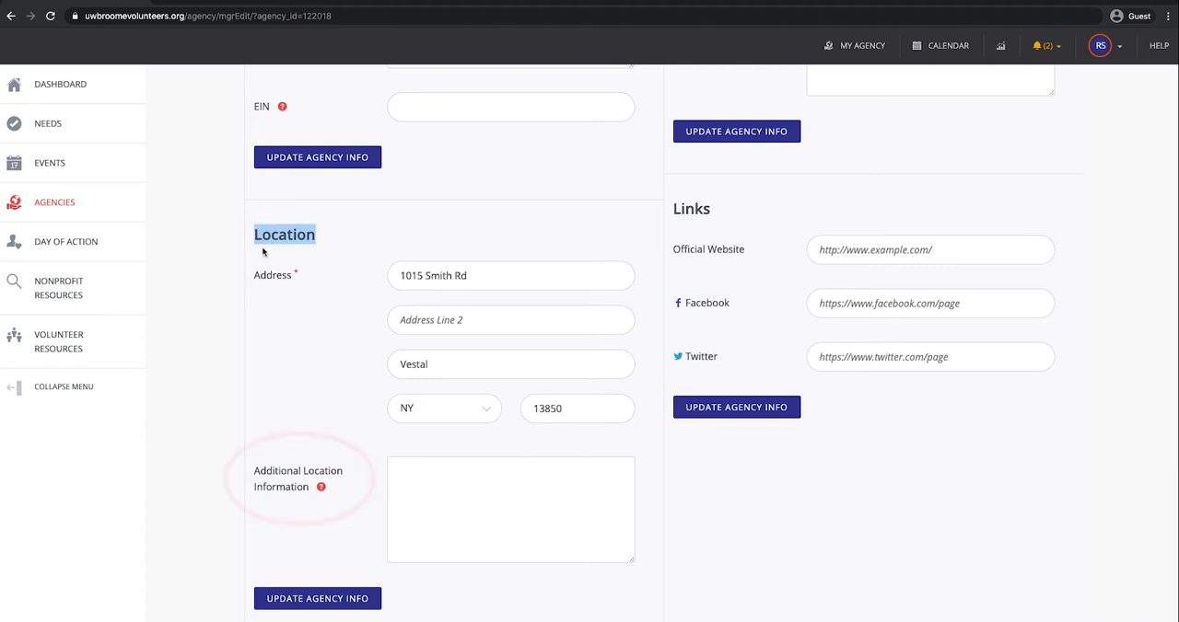
click(304, 308)
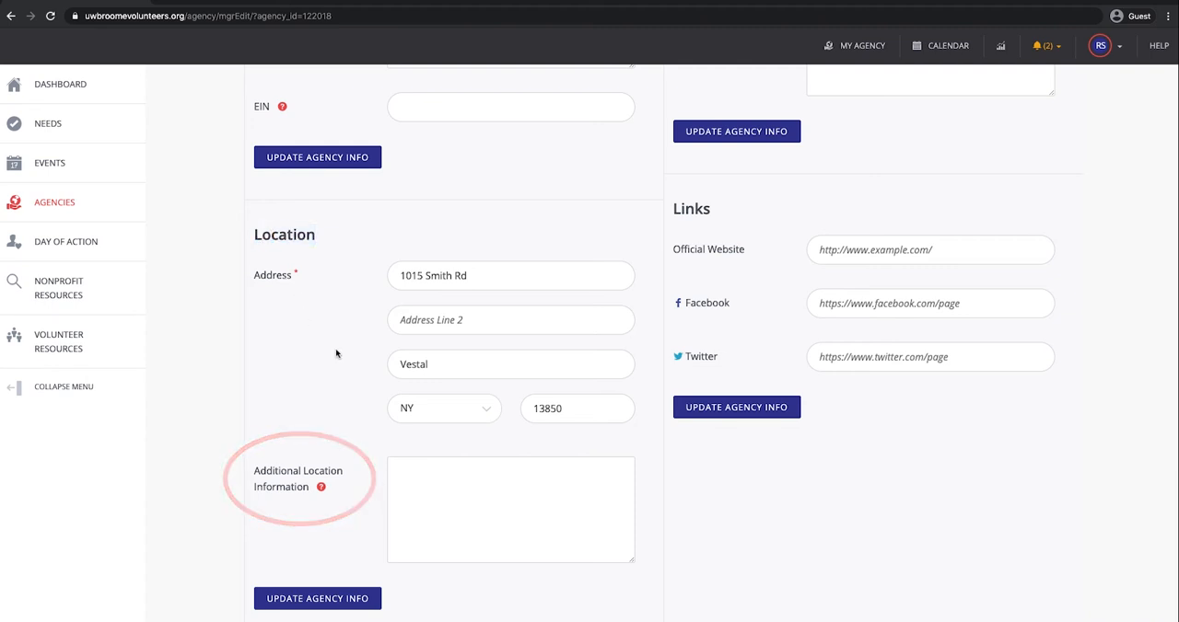
scroll(335, 353, down, 1)
scroll(335, 354, down, 1)
click(832, 346)
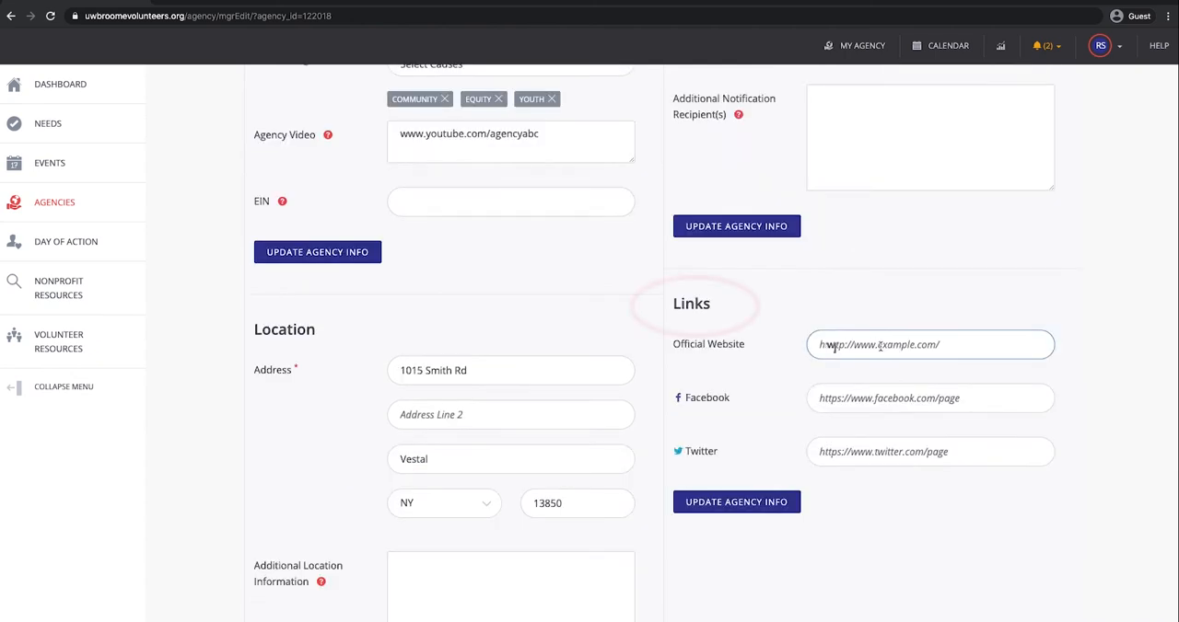
text(www.agen)
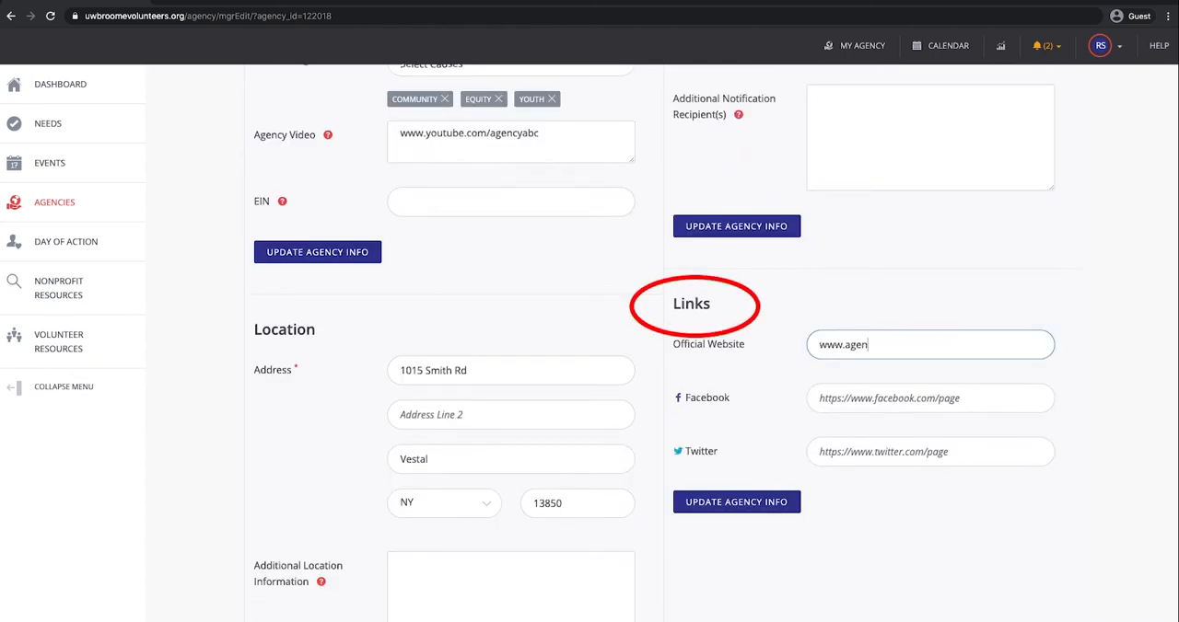
text(cyabc.org)
click(963, 400)
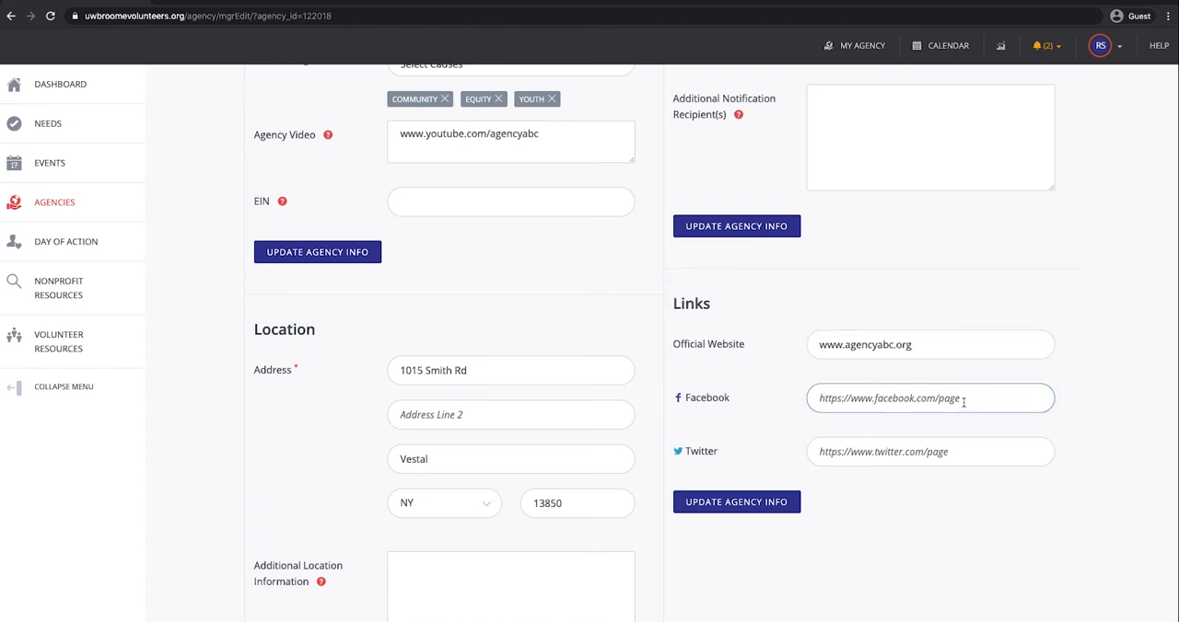
Step: Examine the agency's Descriptions and Photos sections and return to the beginning of the page
scroll(515, 425, down, 5)
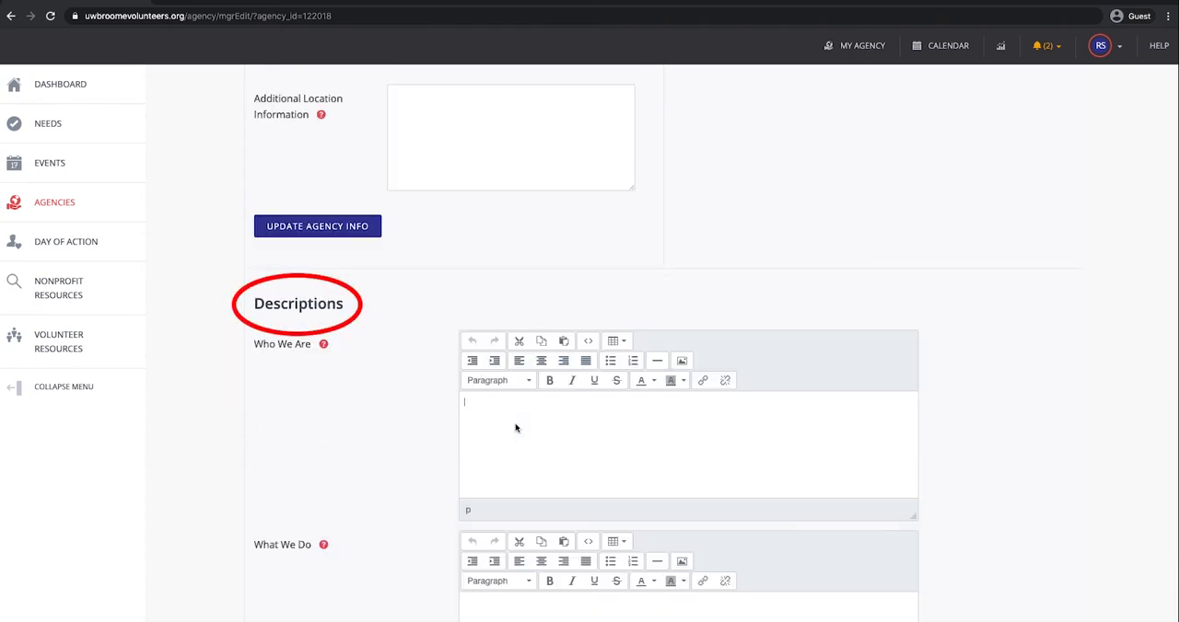
scroll(513, 425, down, 4)
click(313, 486)
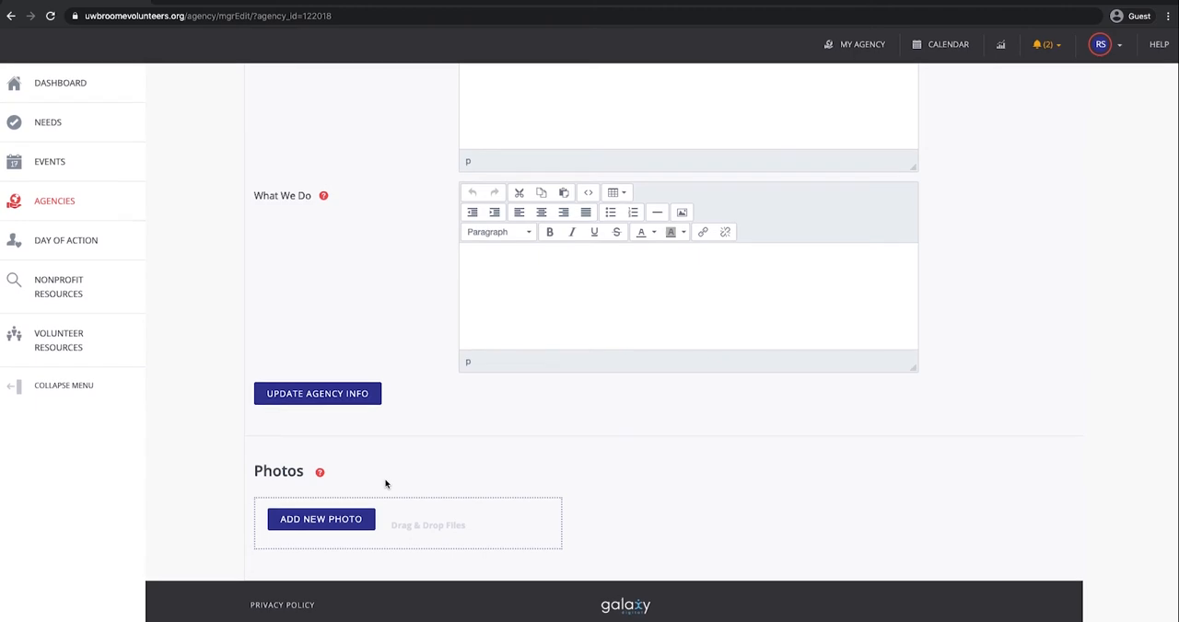
scroll(386, 484, up, 20)
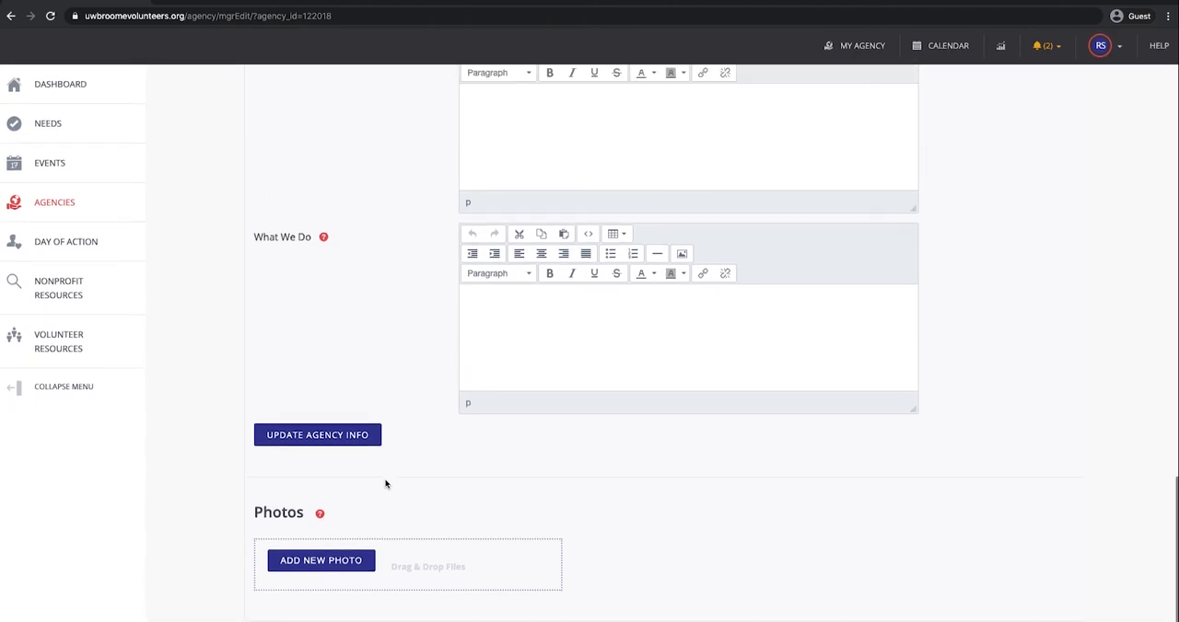
scroll(386, 485, up, 1)
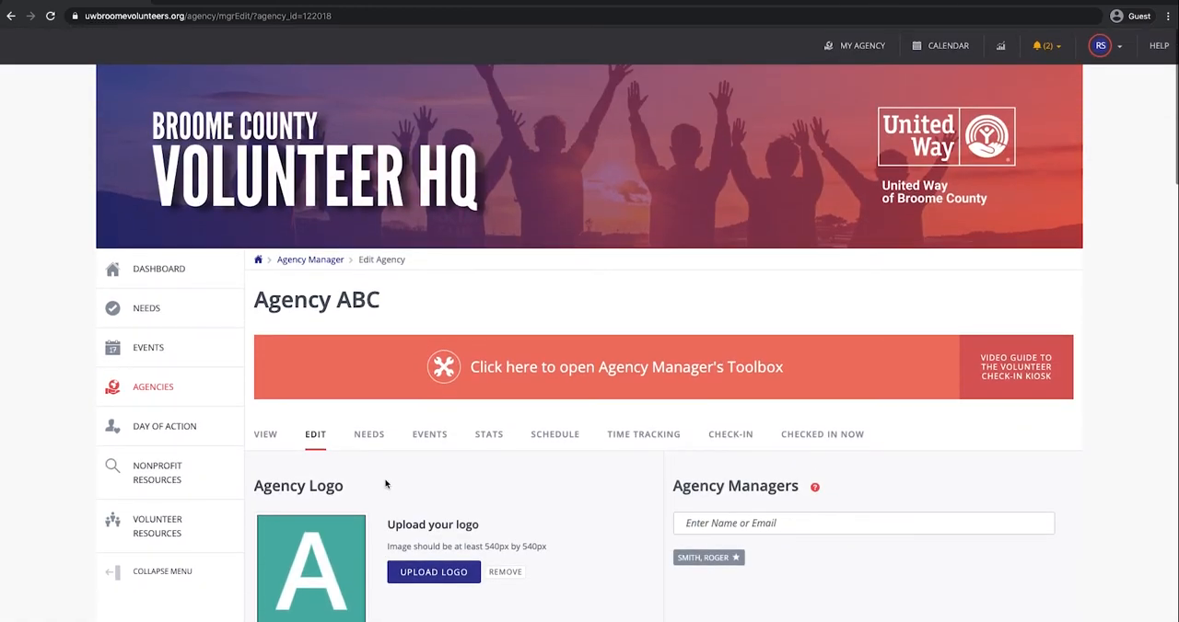
Step: Open the agency's needs management page and start a new need
click(313, 440)
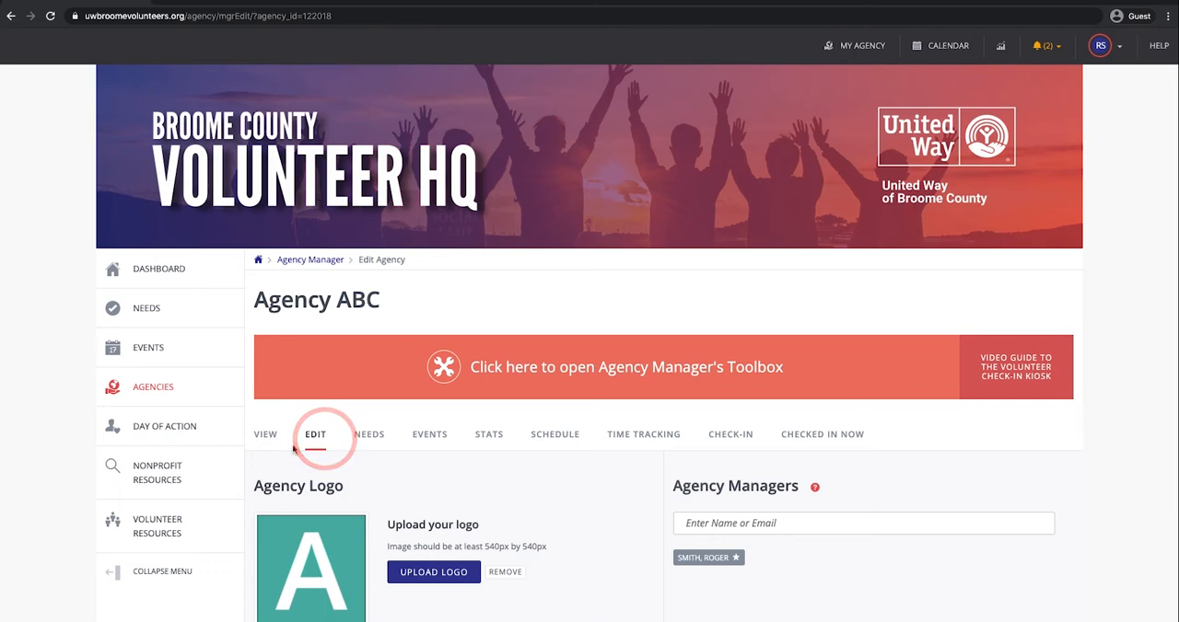
click(370, 434)
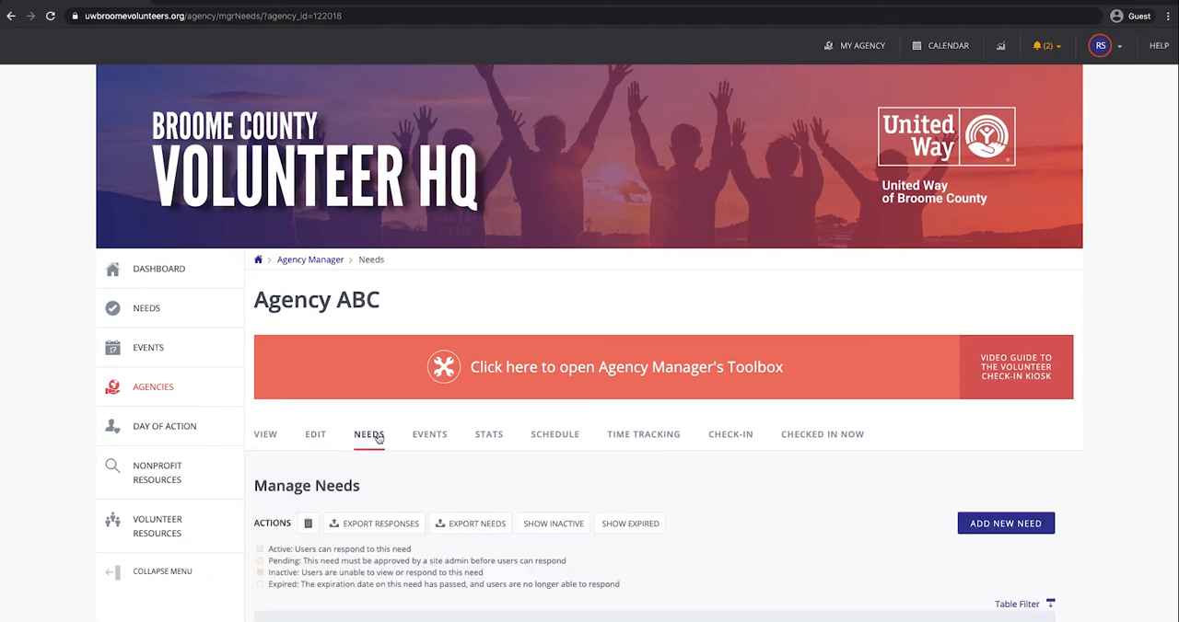
scroll(377, 439, down, 3)
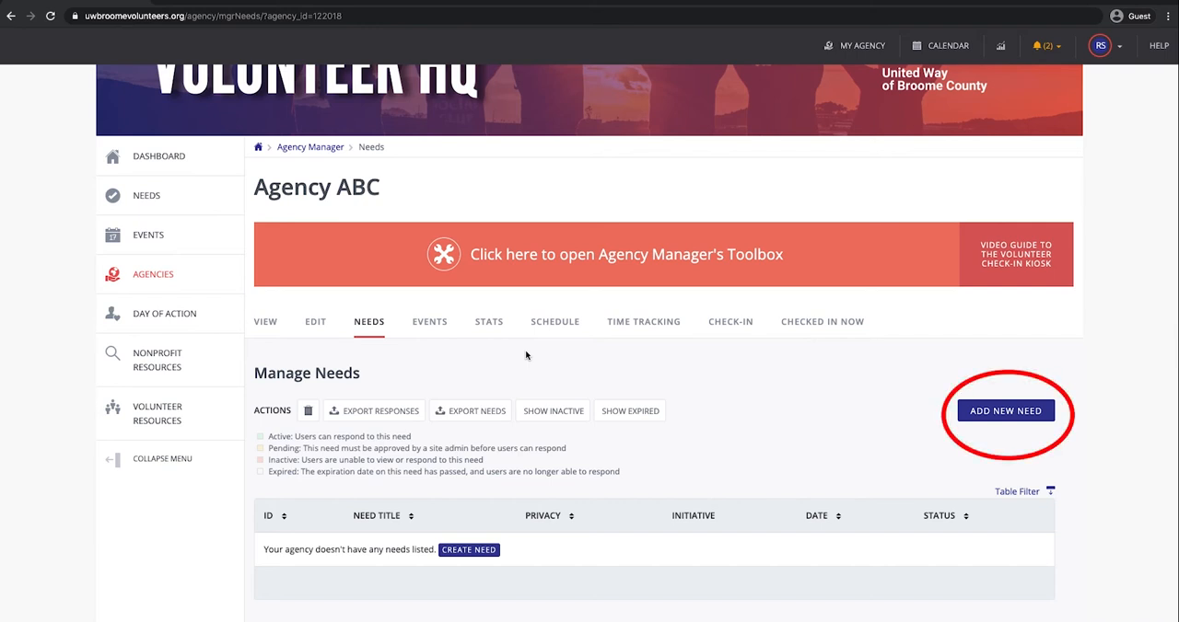
click(988, 411)
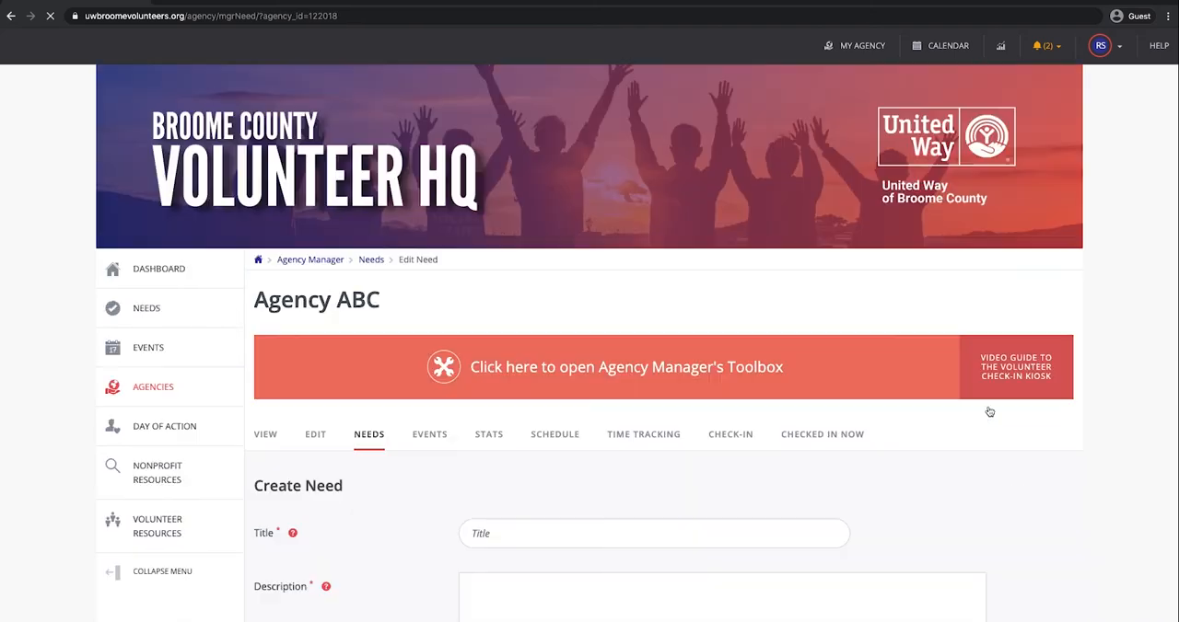
Step: Title the need "Yard Cleanup" and enter the description "Help cleanup our yard!"
scroll(989, 411, down, 4)
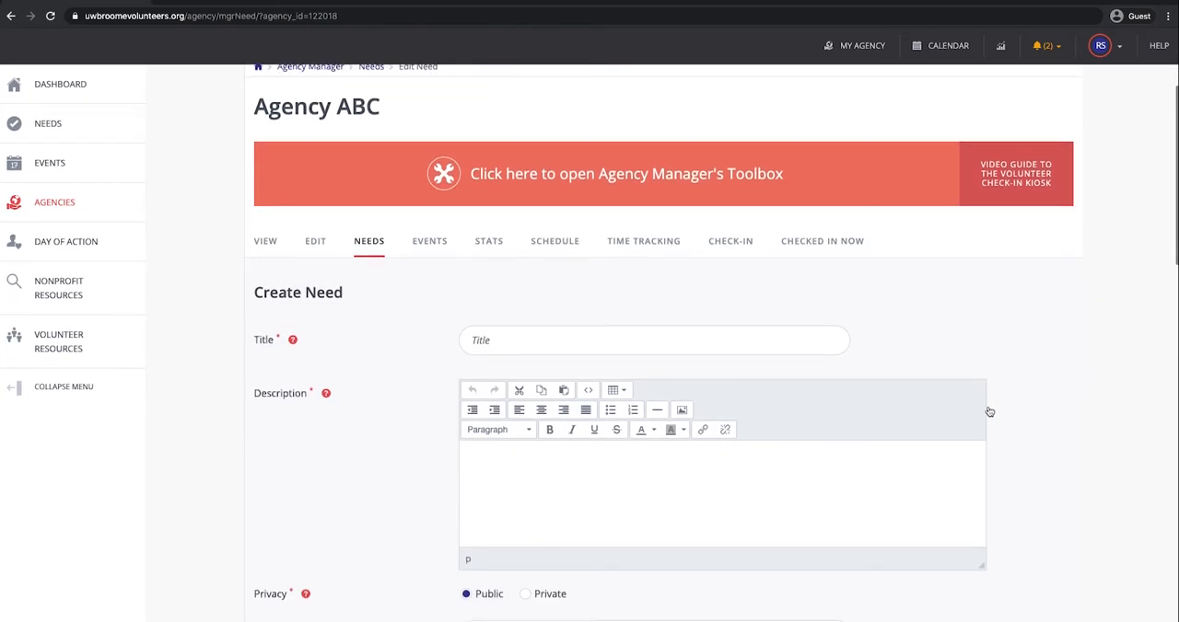
scroll(988, 412, down, 1)
click(725, 323)
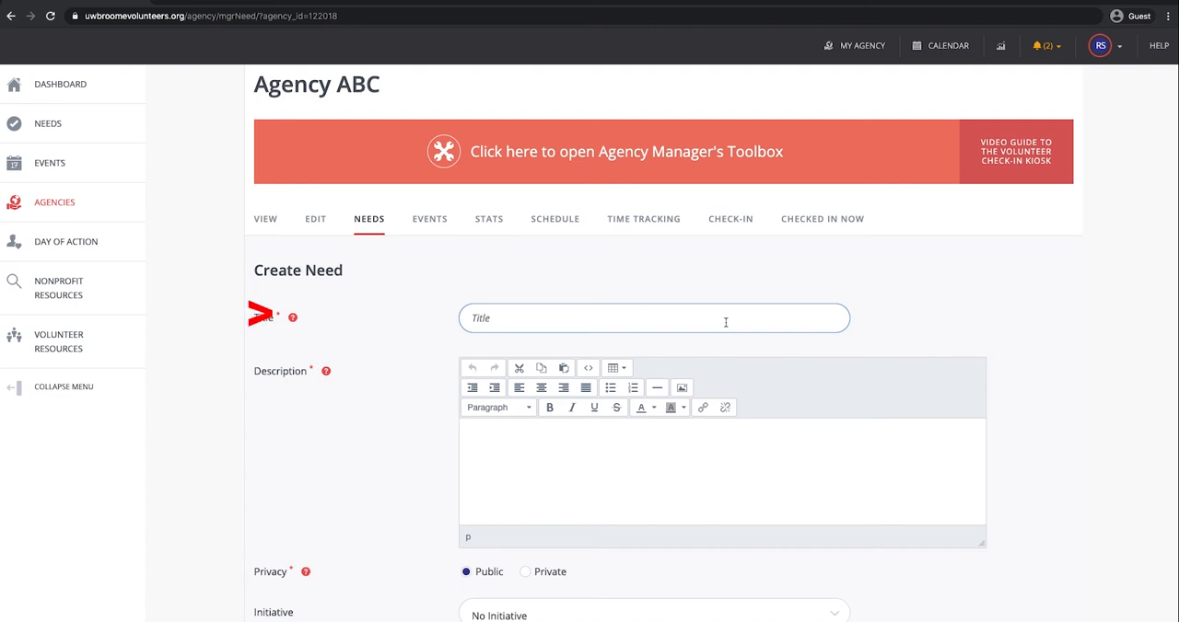
text(Yard Cleanup)
click(661, 461)
text(Help cle)
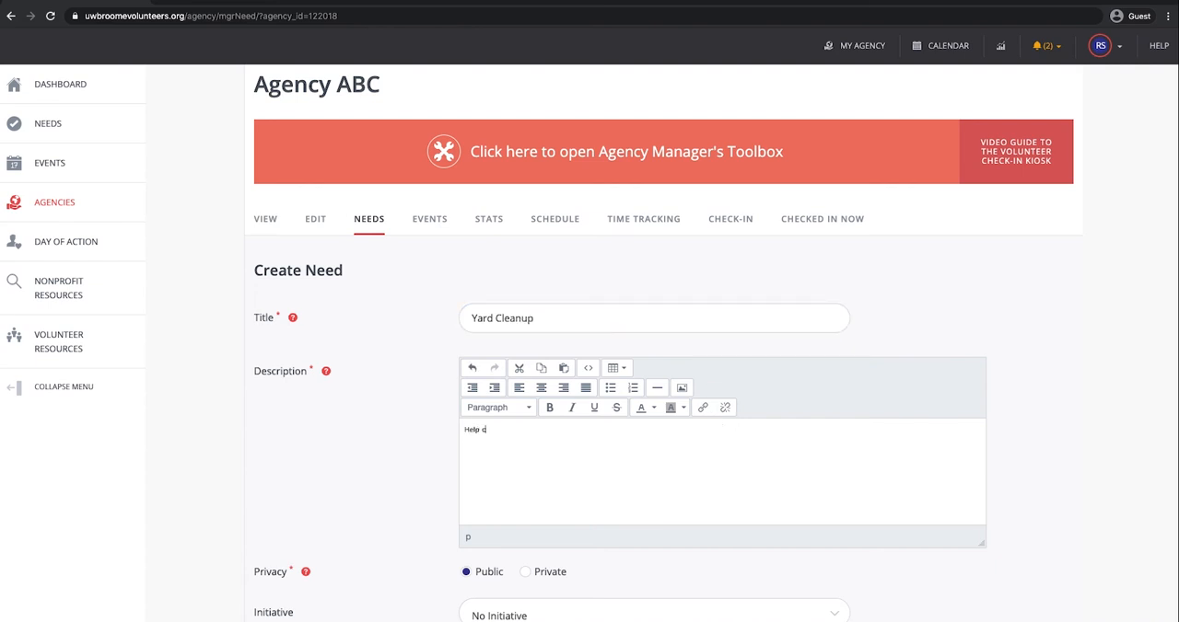
text(anup our yard!)
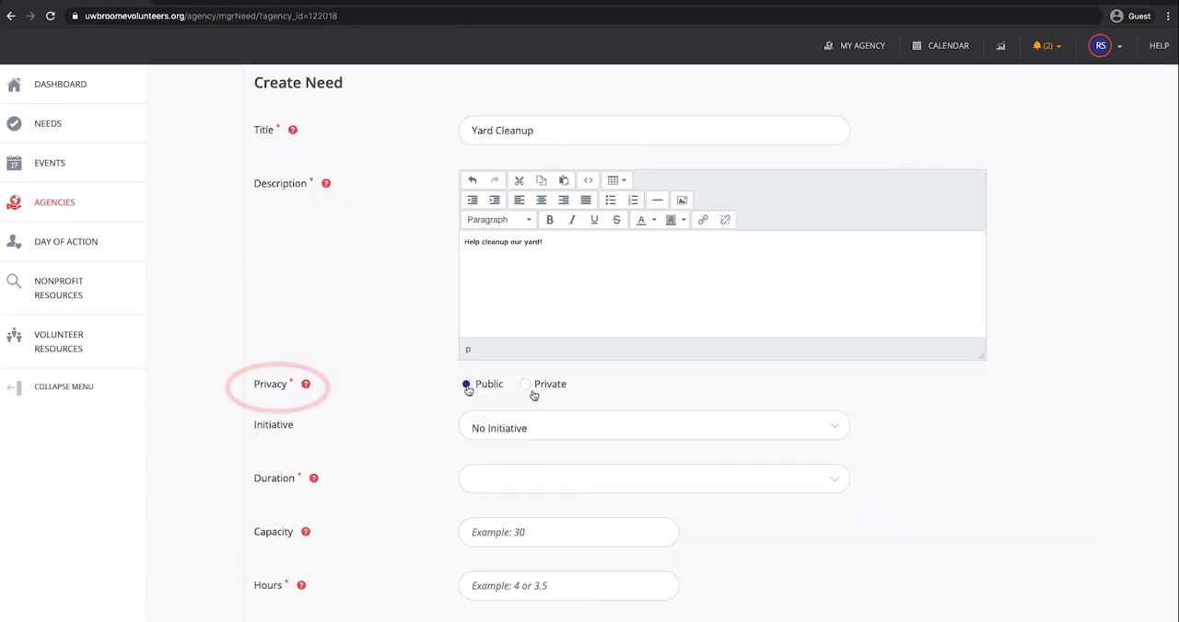
Step: Make the need private and assign it to the Day of Action initiative
click(526, 386)
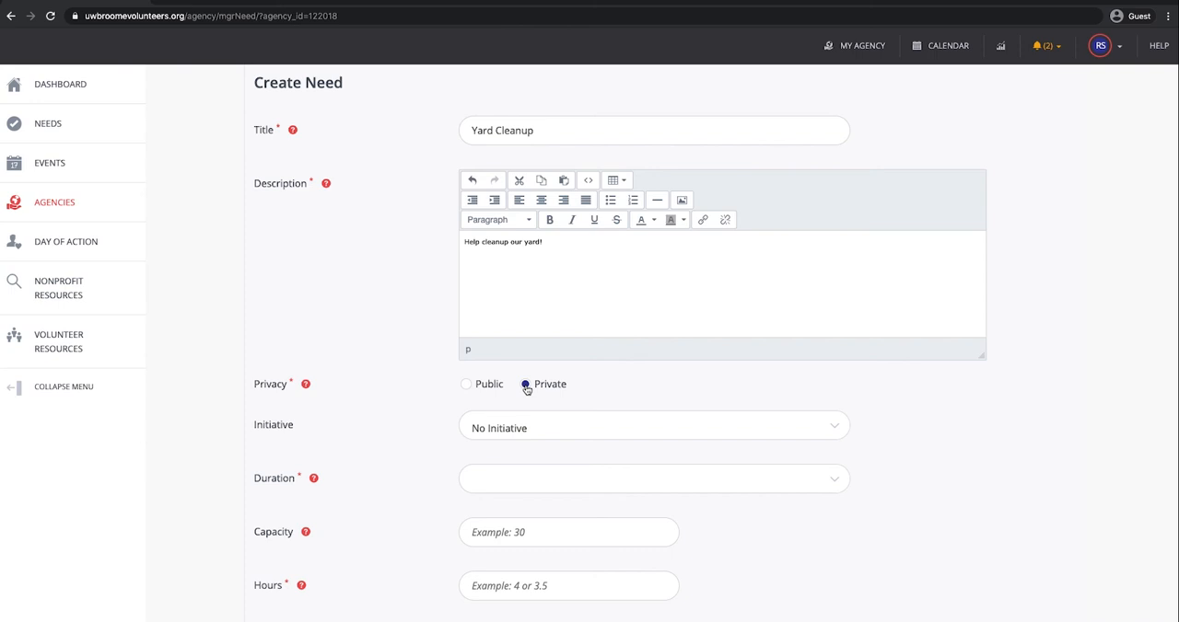
scroll(526, 389, down, 2)
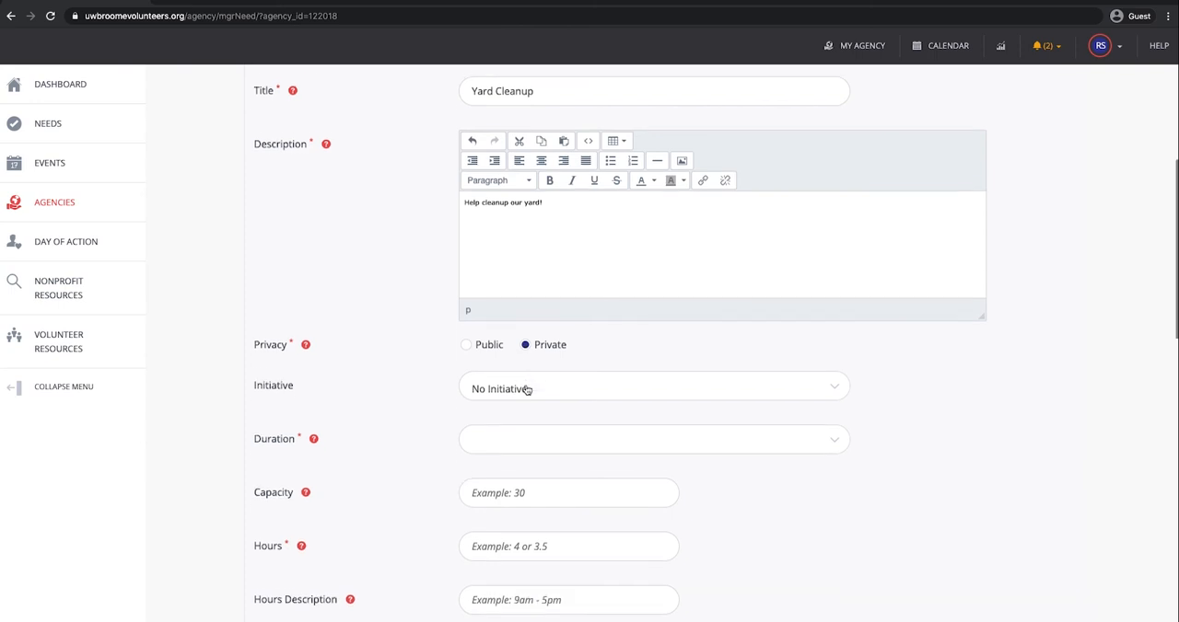
click(605, 353)
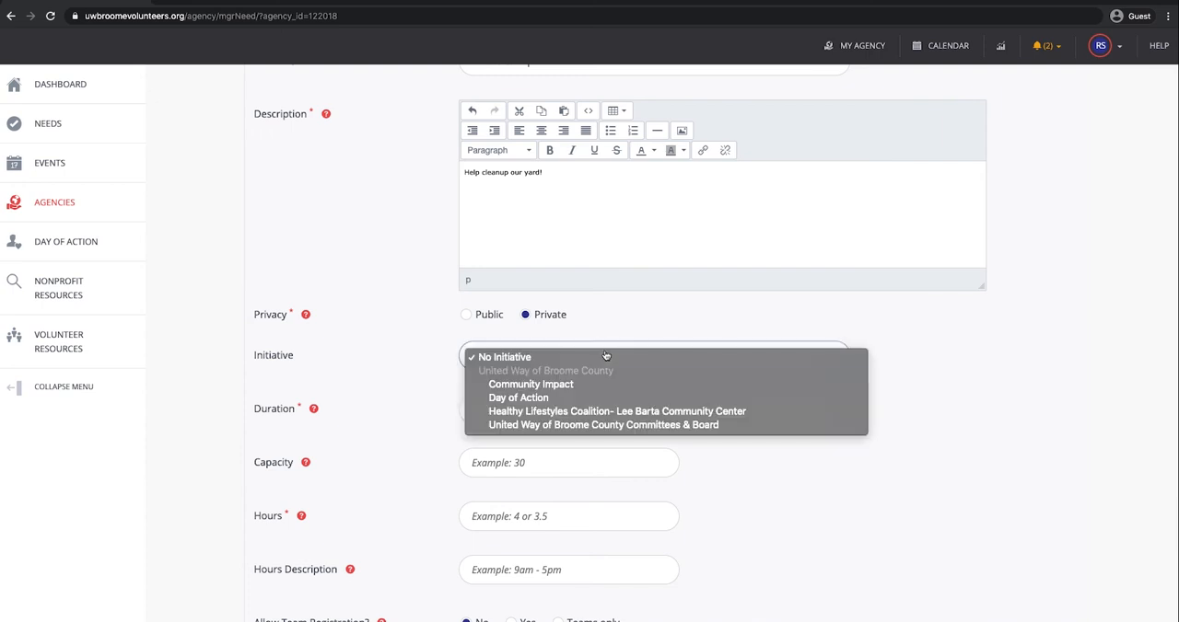
click(581, 401)
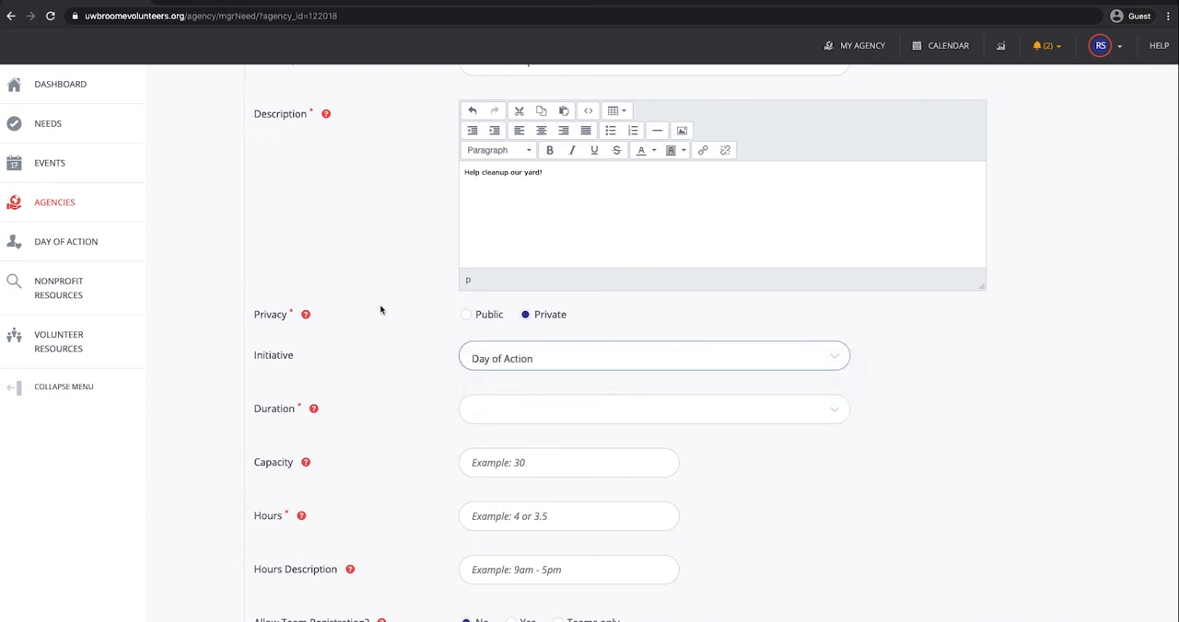
Step: Try a Recurring Shifts duration for the need, occurring weekly on Tuesday
scroll(380, 310, down, 3)
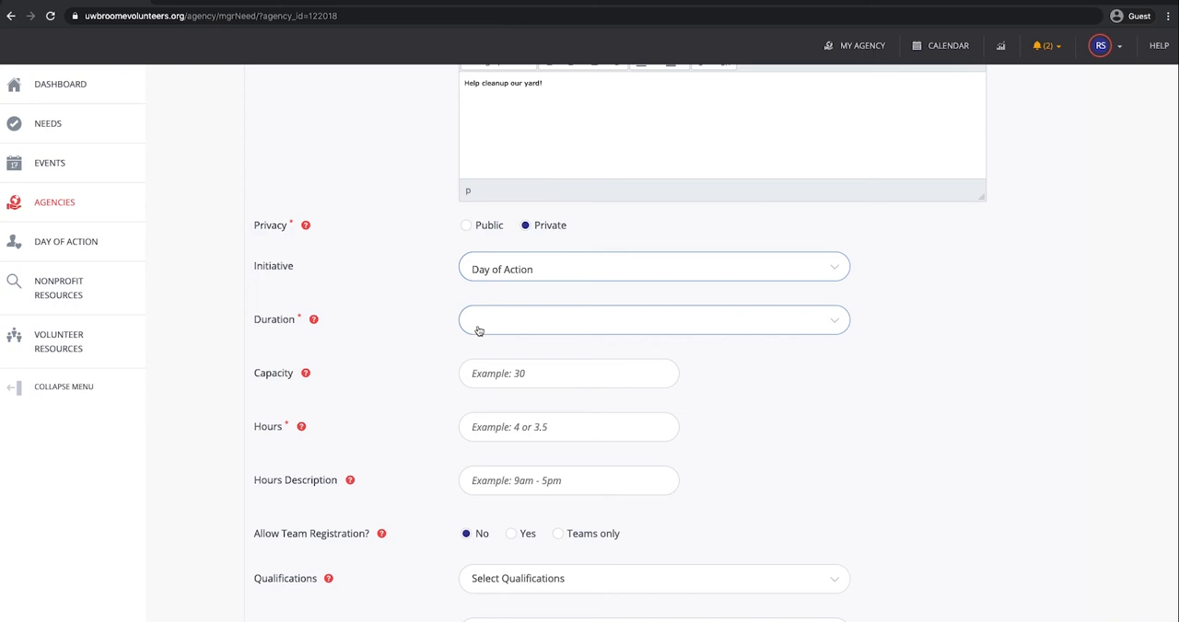
scroll(478, 331, down, 1)
click(536, 276)
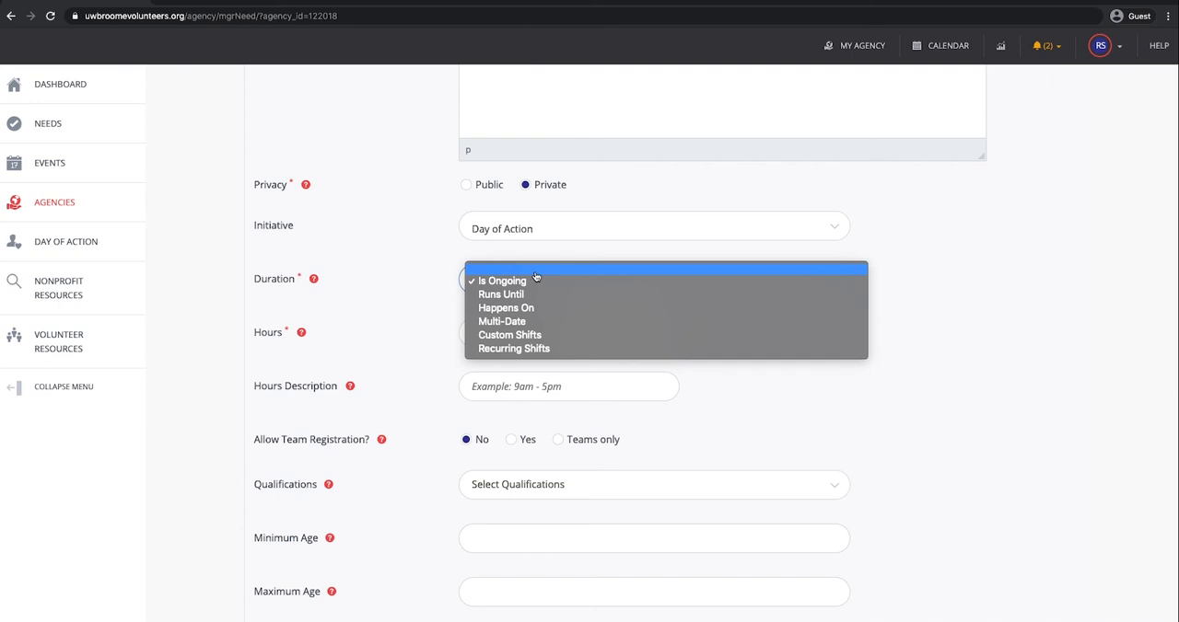
click(537, 349)
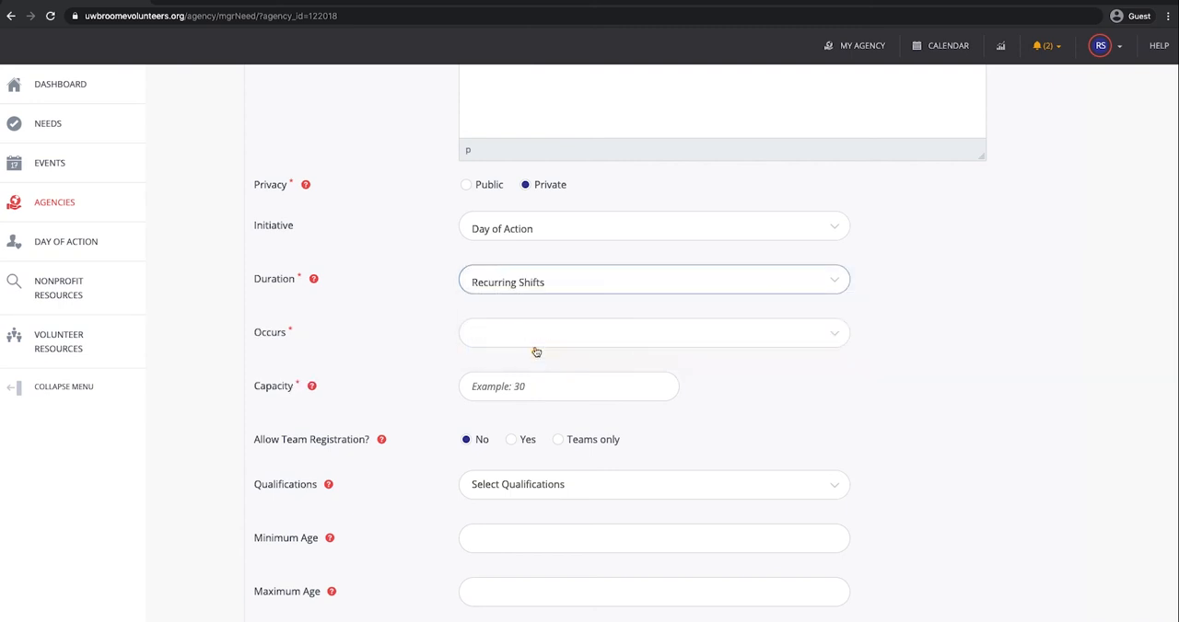
click(603, 342)
click(599, 363)
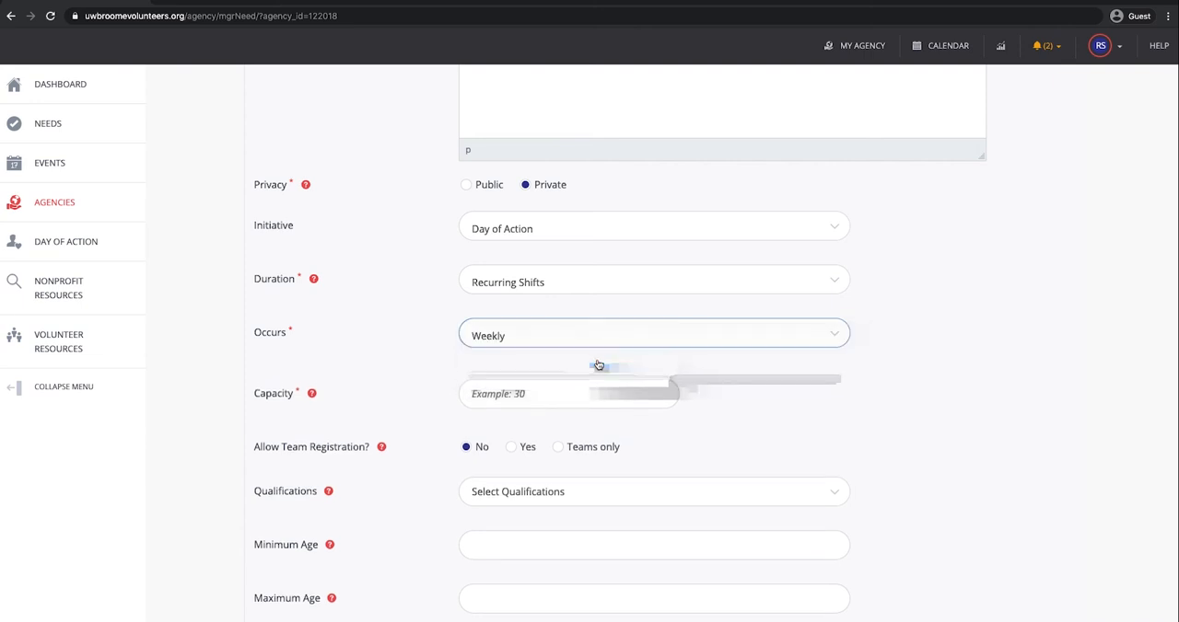
scroll(522, 394, down, 1)
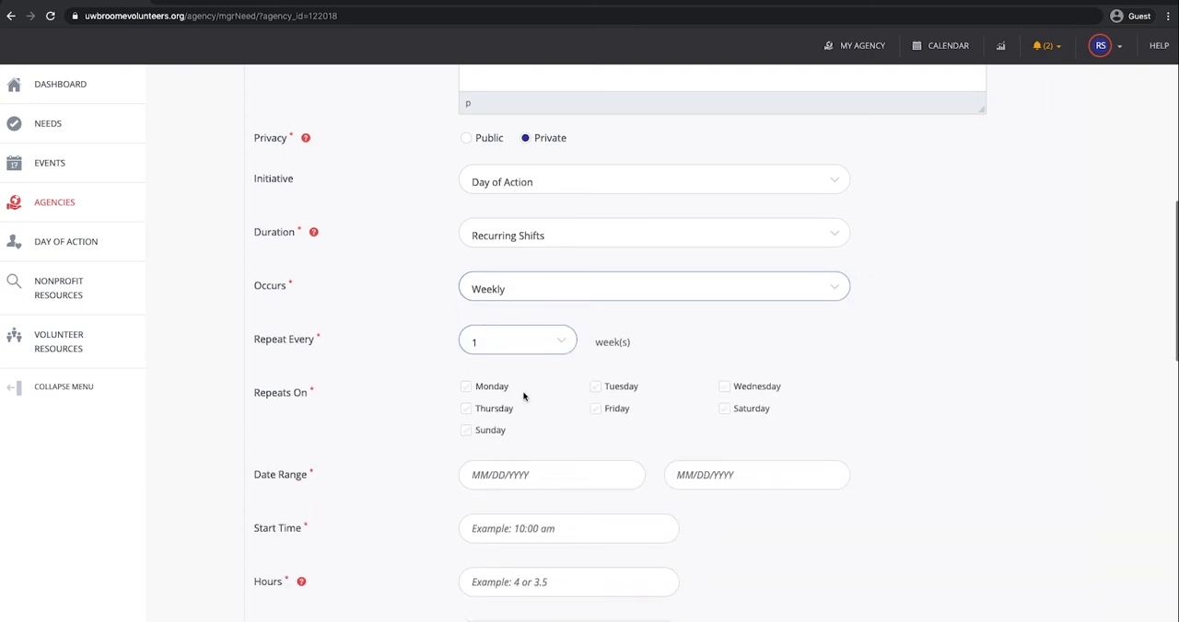
click(600, 391)
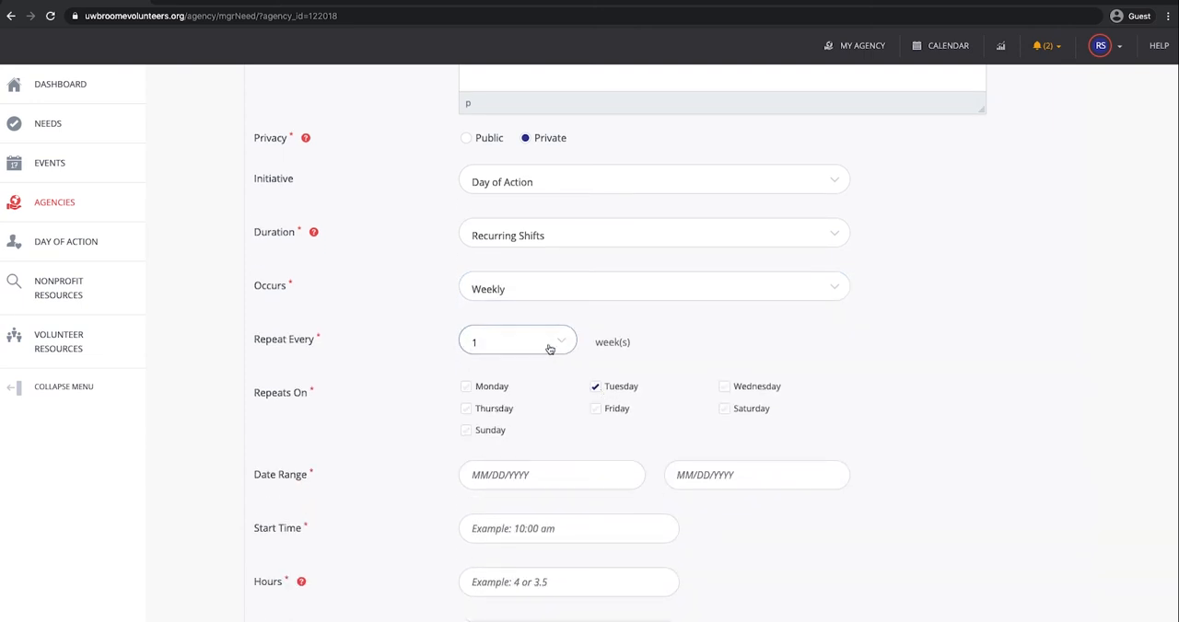
scroll(561, 391, up, 1)
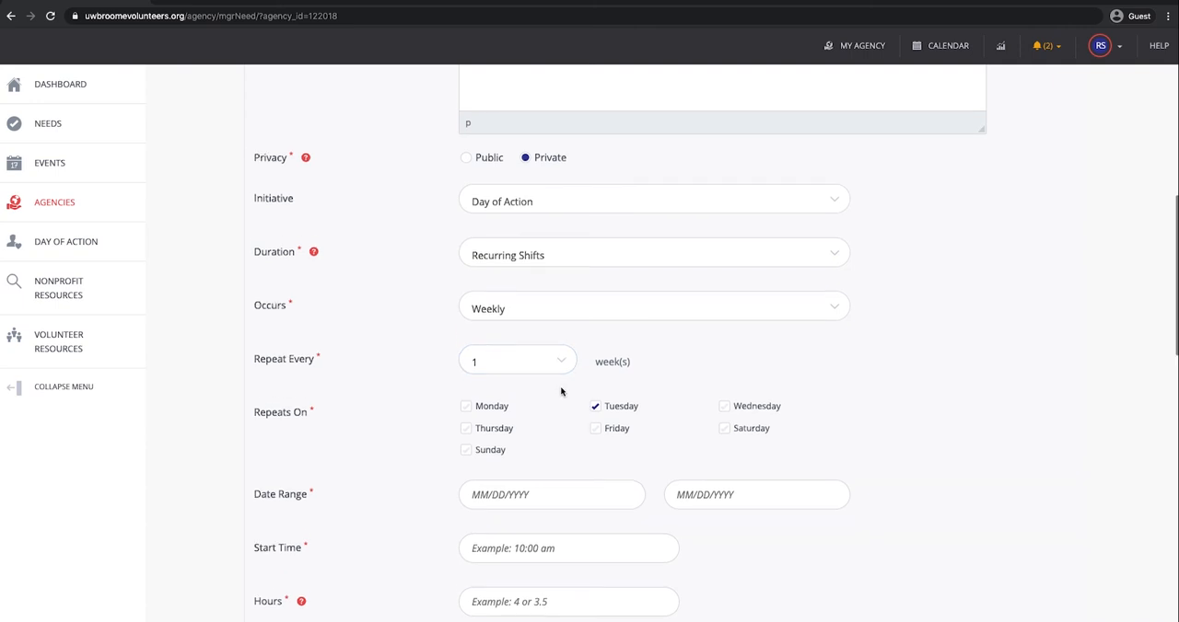
Step: Set the need's duration to Is Ongoing
click(565, 346)
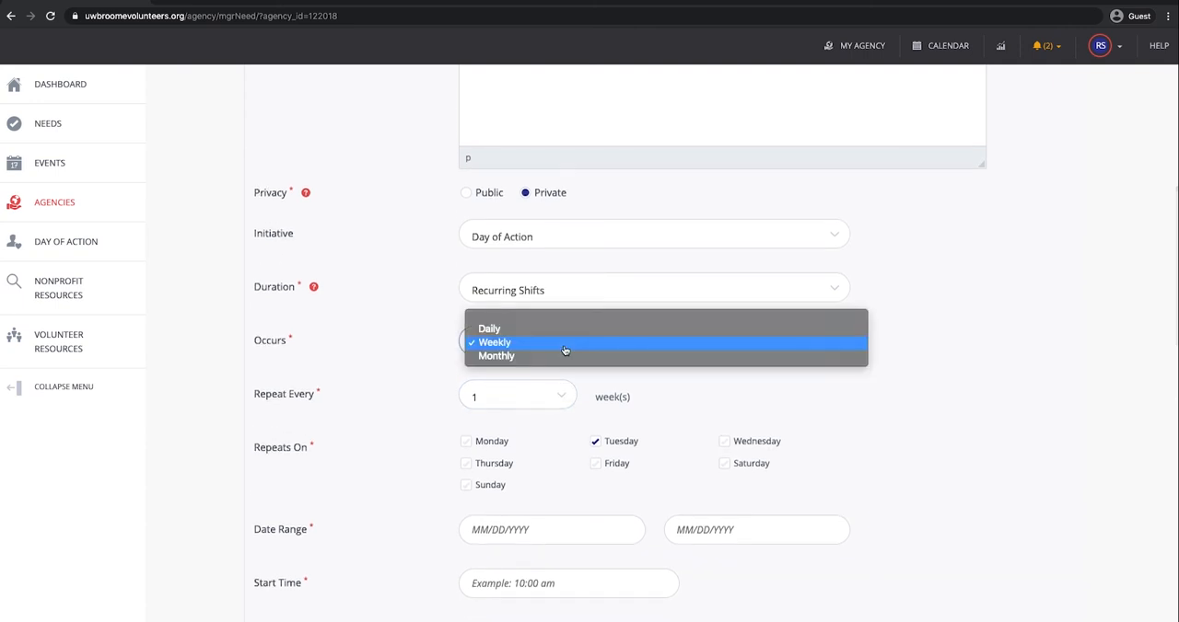
click(547, 287)
click(547, 287)
click(536, 224)
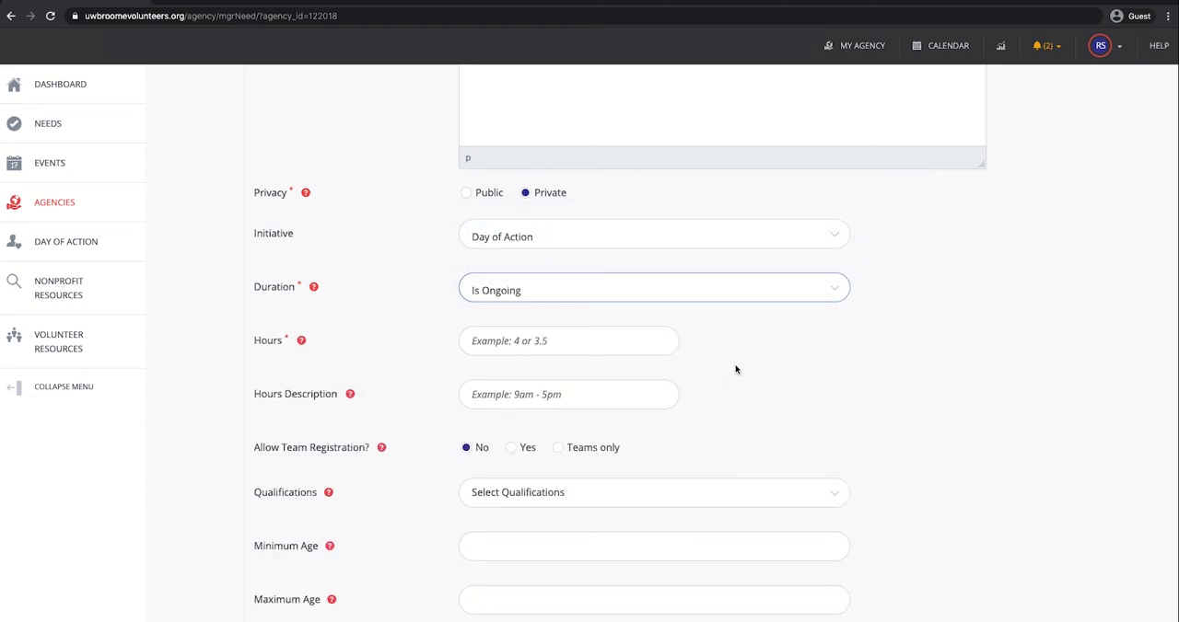
Step: Set the need's hours to 2 and its hours description to 10am-1pm
scroll(734, 370, down, 1)
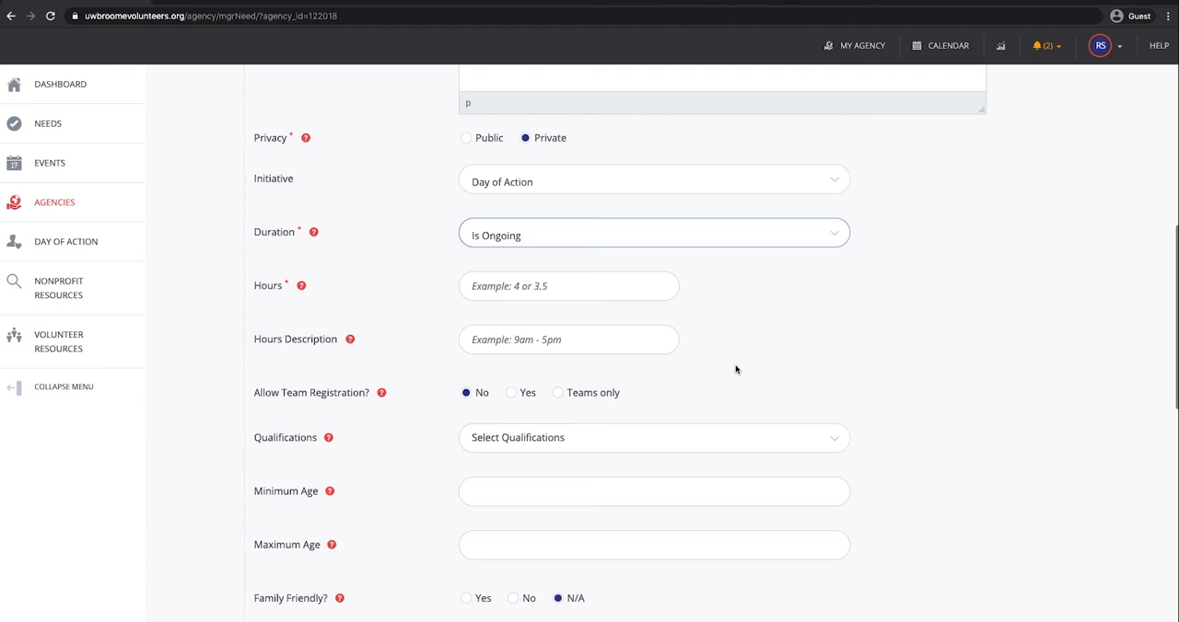
scroll(735, 370, down, 1)
click(513, 265)
text(2)
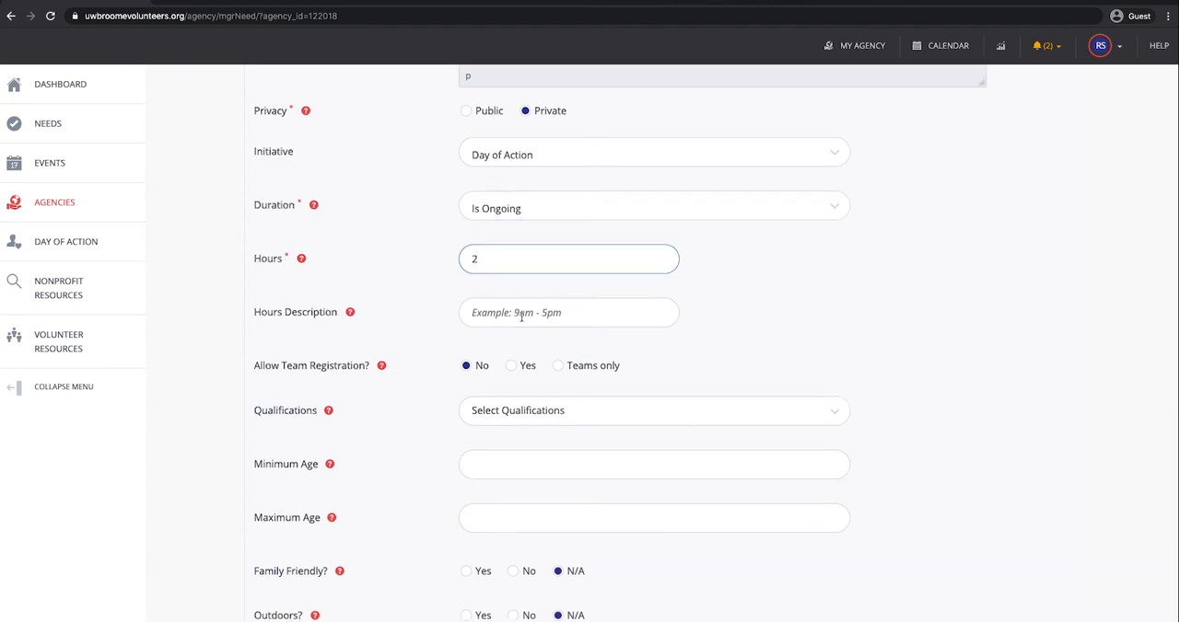
click(531, 320)
text(10am-1pm)
click(717, 333)
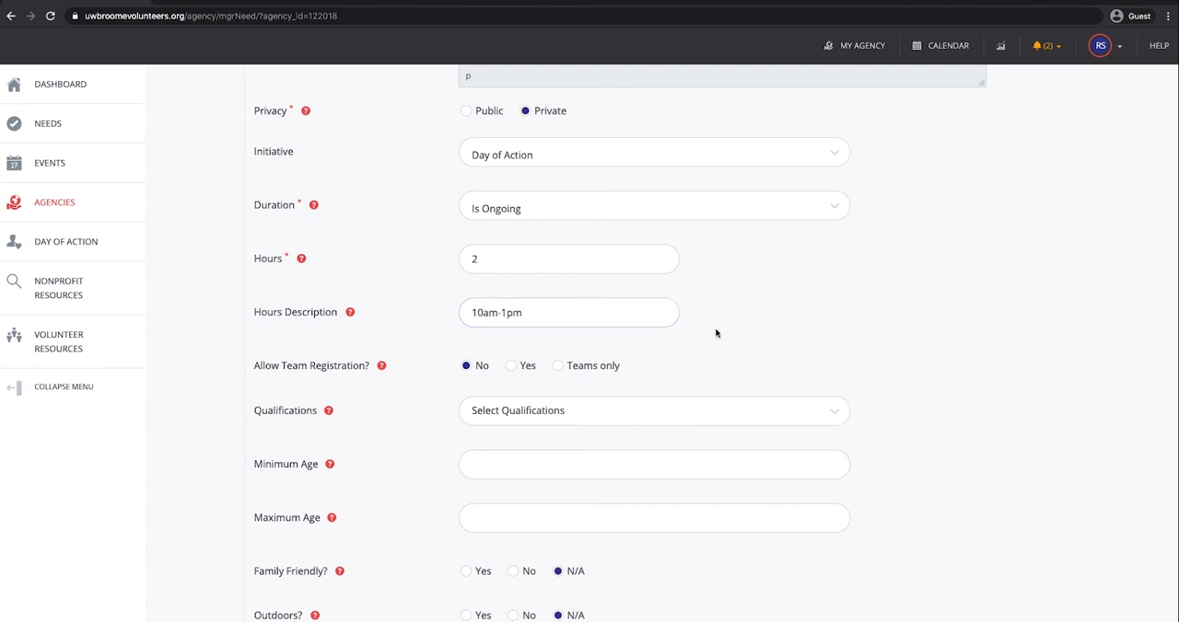
Step: Allow team registration for the need and add T-shirt Size as a qualification
scroll(716, 333, down, 3)
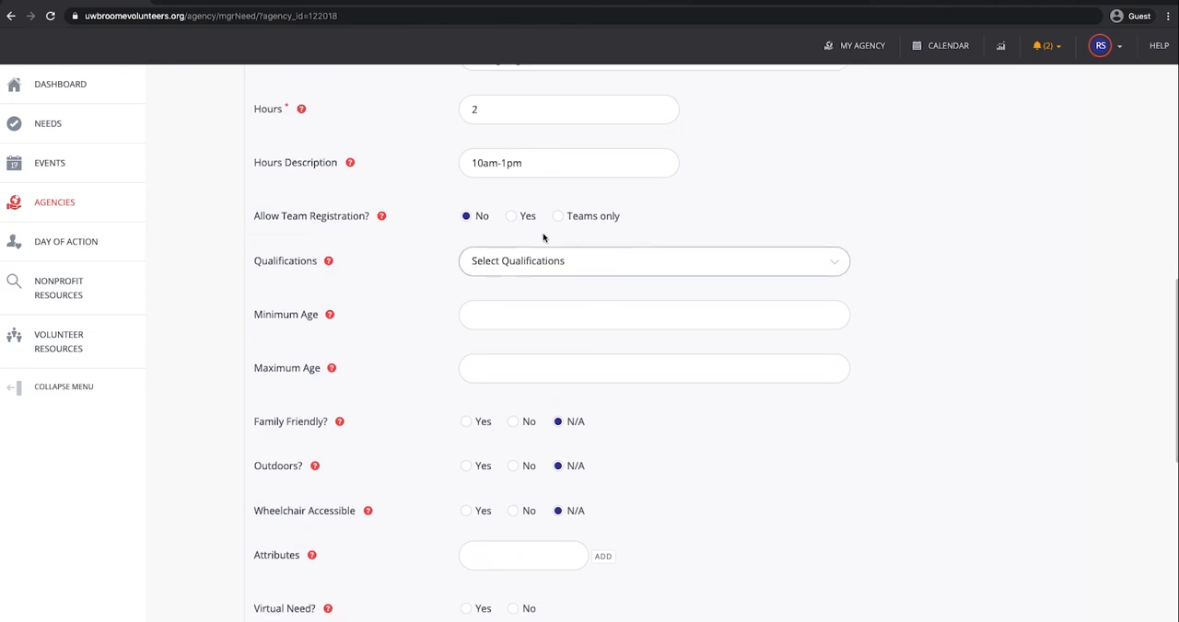
click(516, 224)
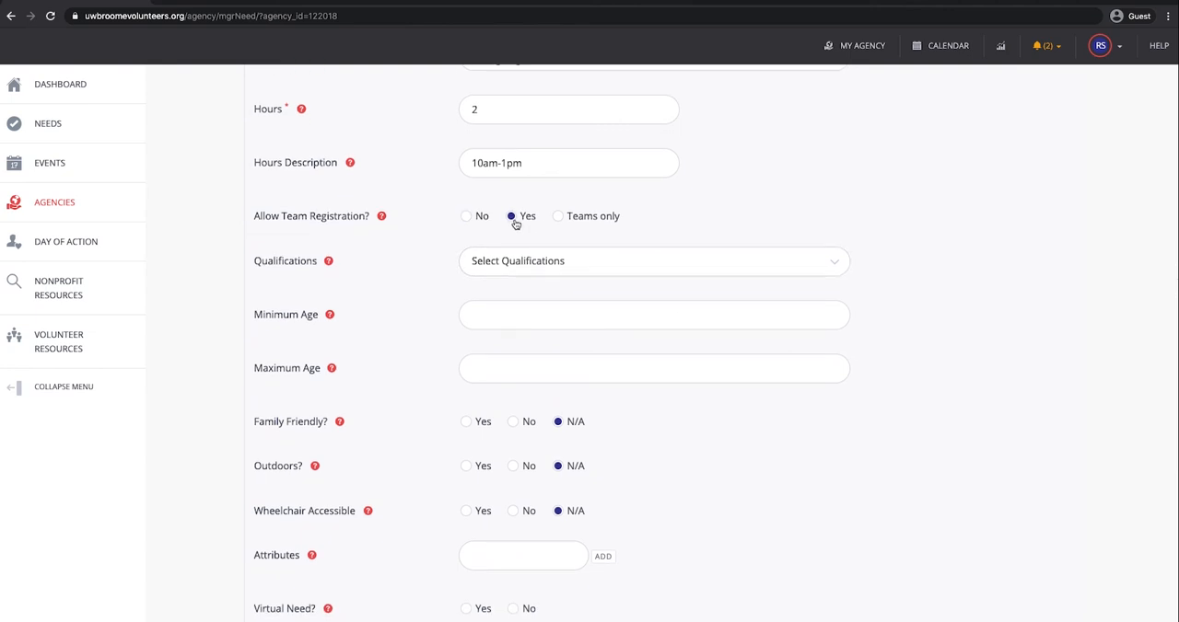
click(535, 265)
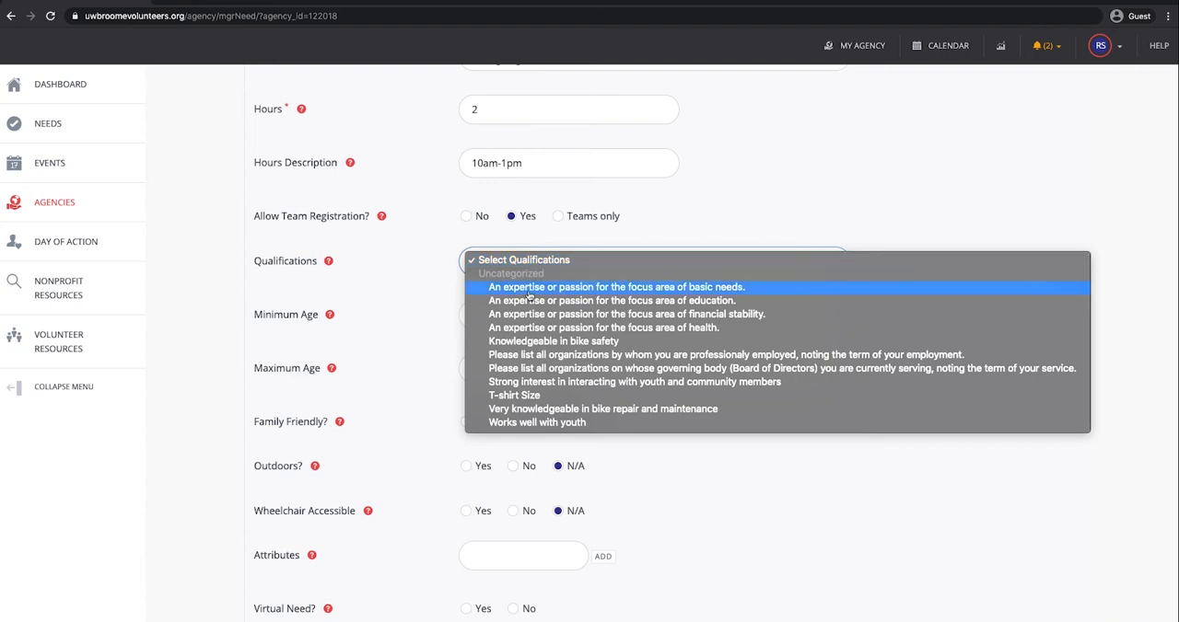
click(511, 396)
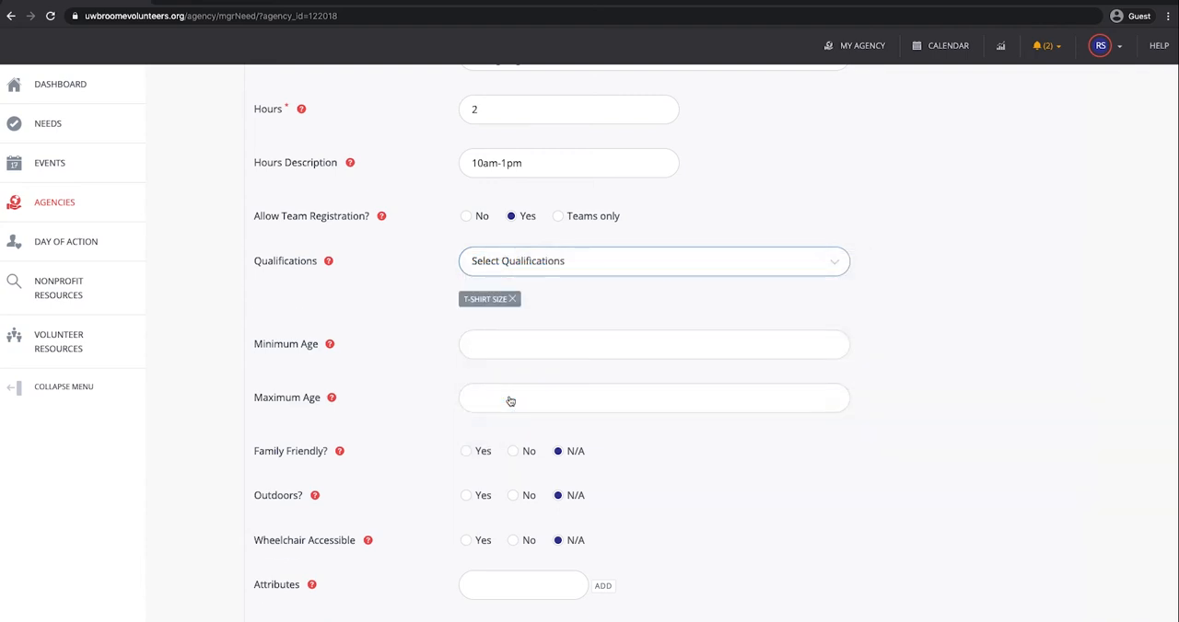
Step: Set the need's minimum age to 20
scroll(424, 313, down, 2)
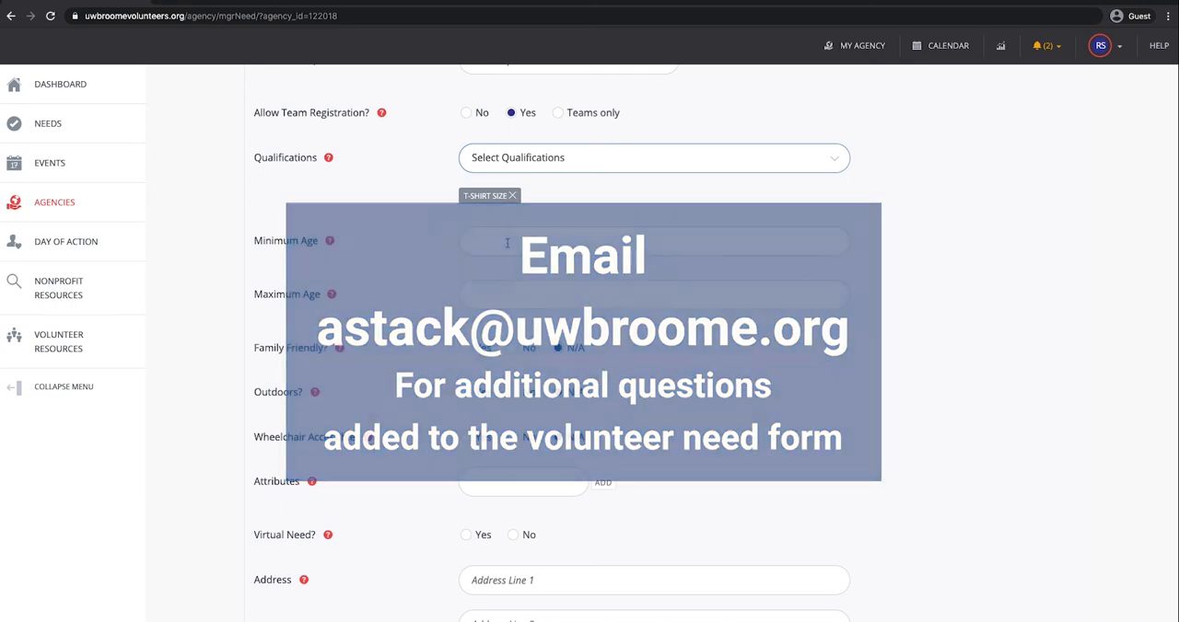
click(507, 242)
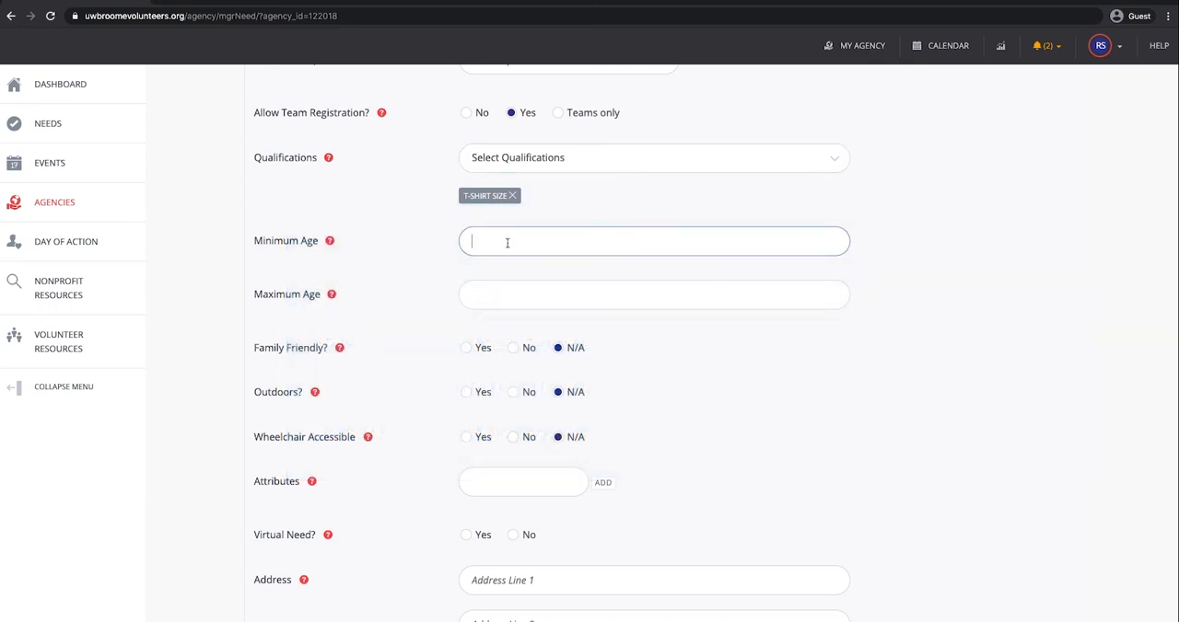
scroll(524, 315, down, 3)
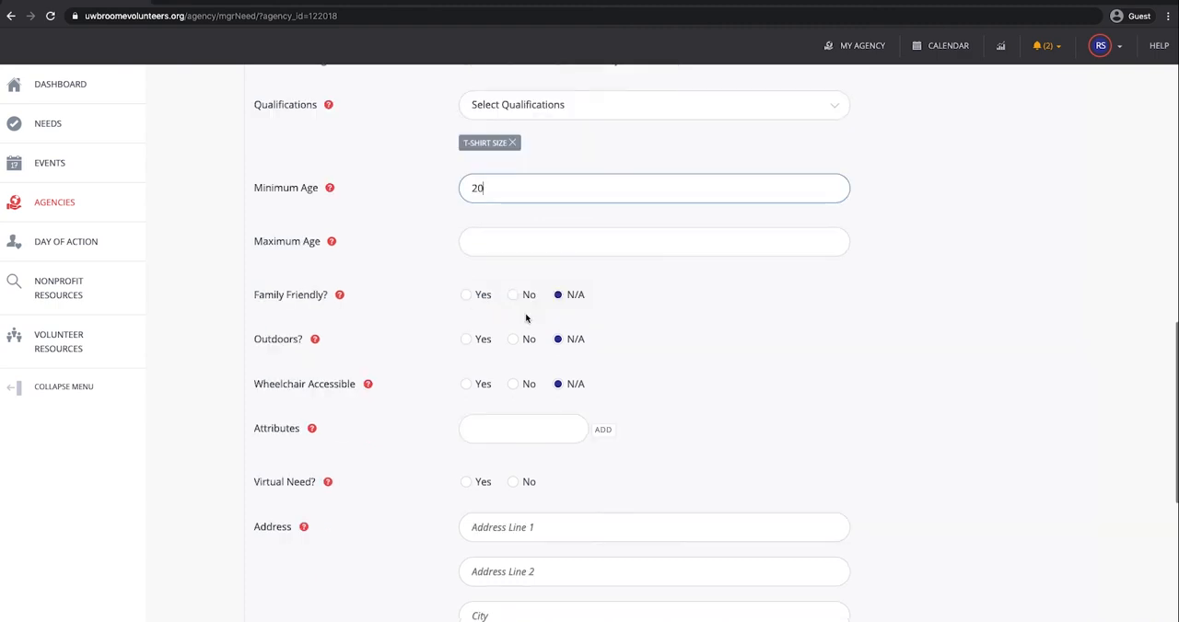
Step: Mark the need as family friendly and outdoors, and set Wheelchair Accessible to No
click(466, 249)
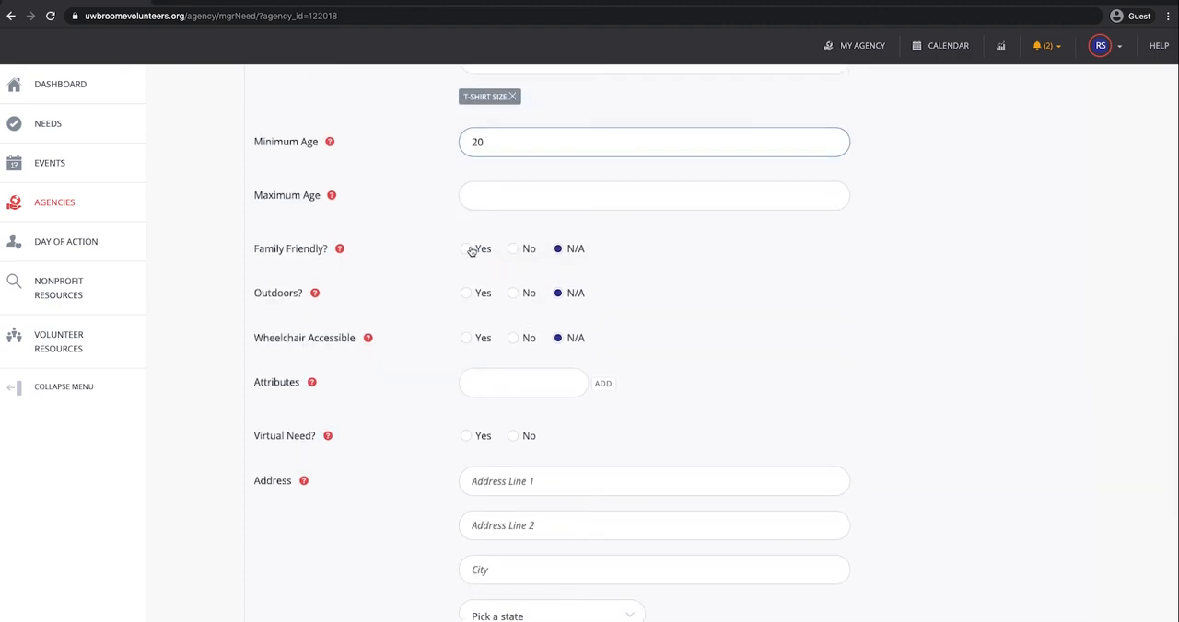
click(466, 293)
scroll(521, 394, down, 2)
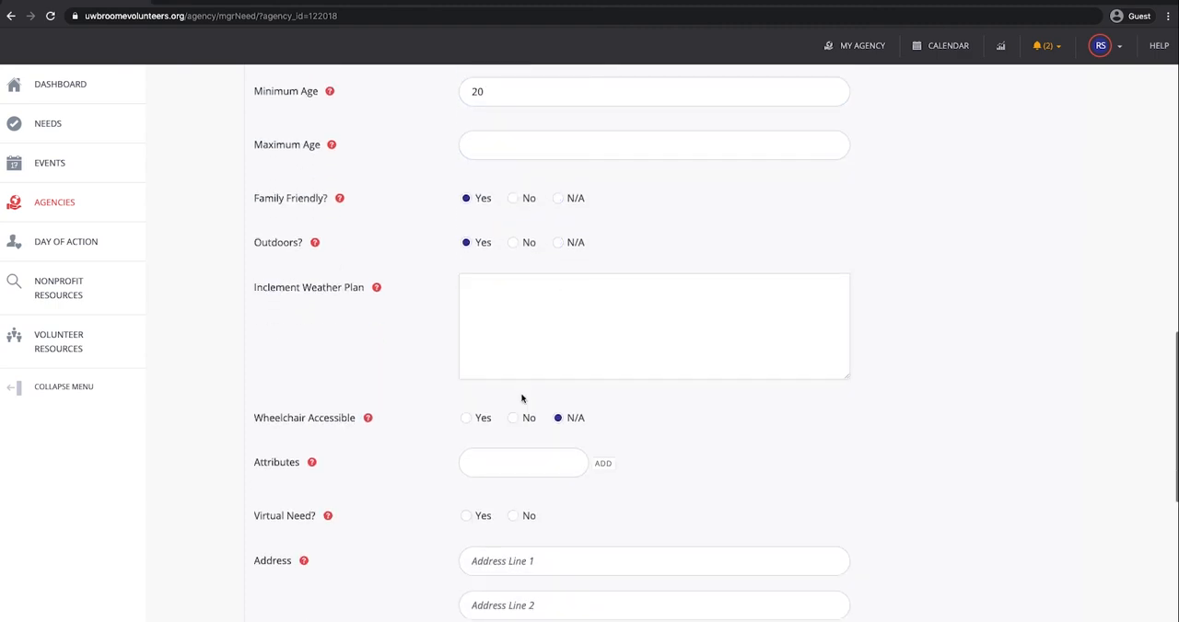
click(513, 417)
Step: Add the attributes "Please bring gloves" and "snacks provided" to the need
scroll(516, 419, down, 2)
click(523, 396)
text(Please bring gloves)
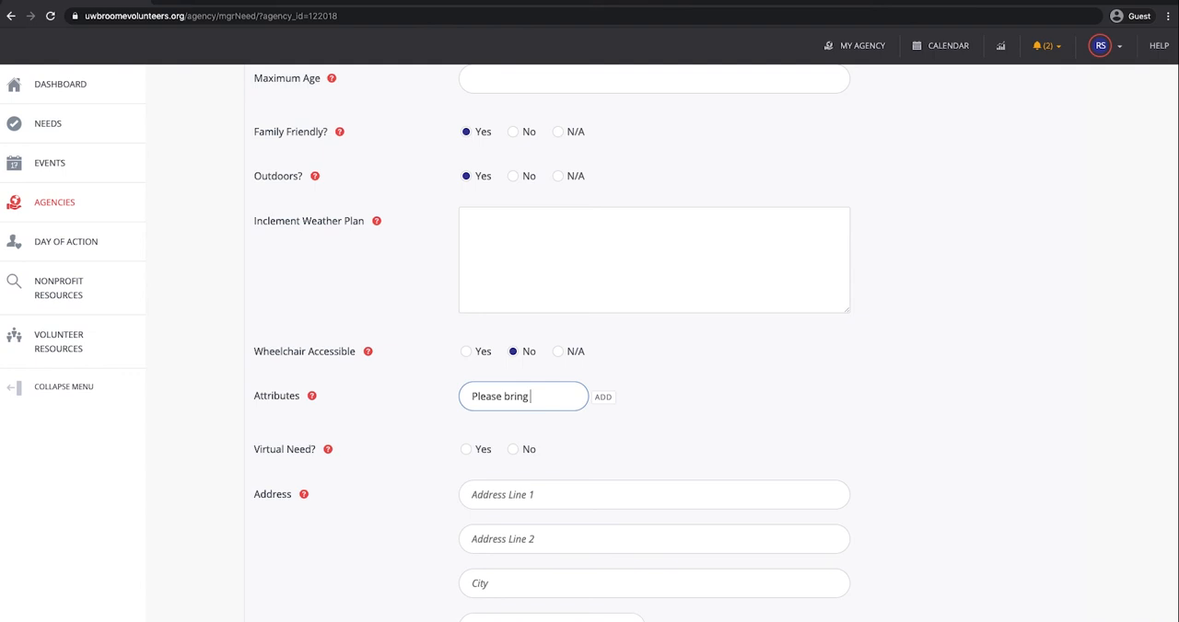
key(Return)
scroll(583, 346, down, 2)
text(snacks provided)
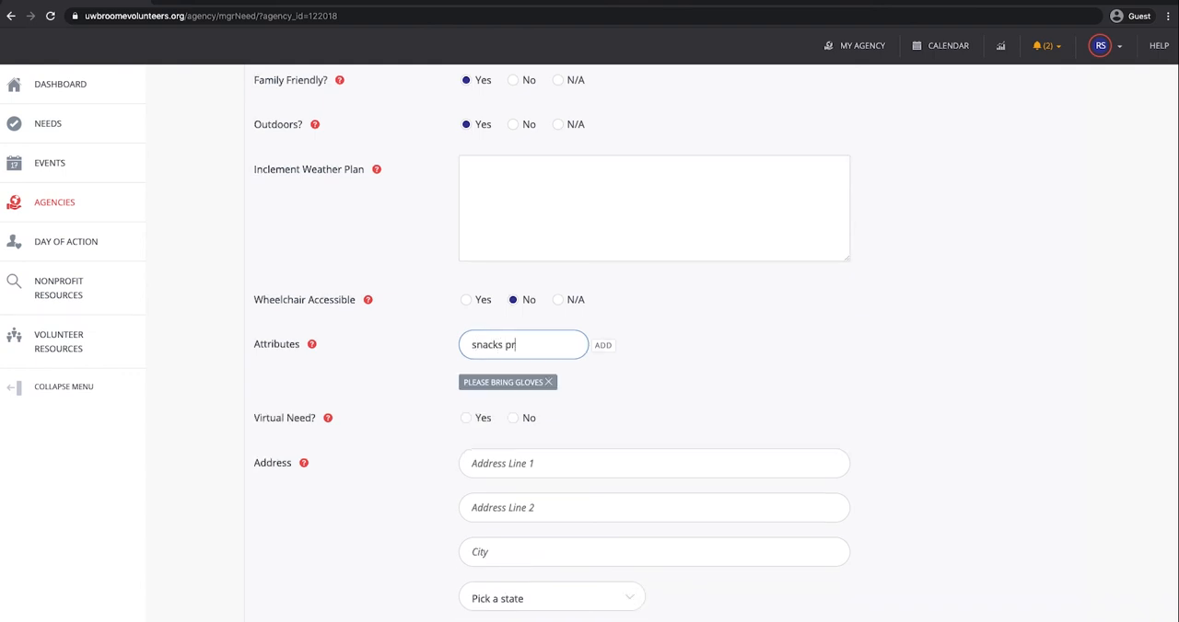
click(602, 345)
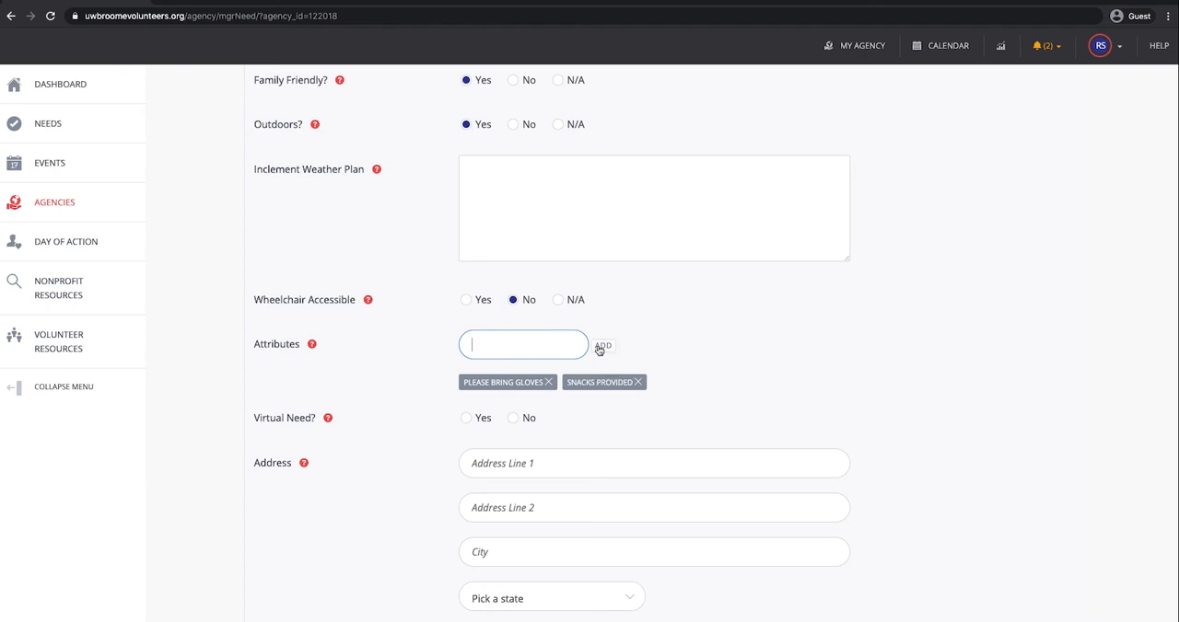
Step: Set Virtual Need to No and enter the street address where the need takes place
click(513, 419)
scroll(639, 447, down, 2)
scroll(639, 448, down, 2)
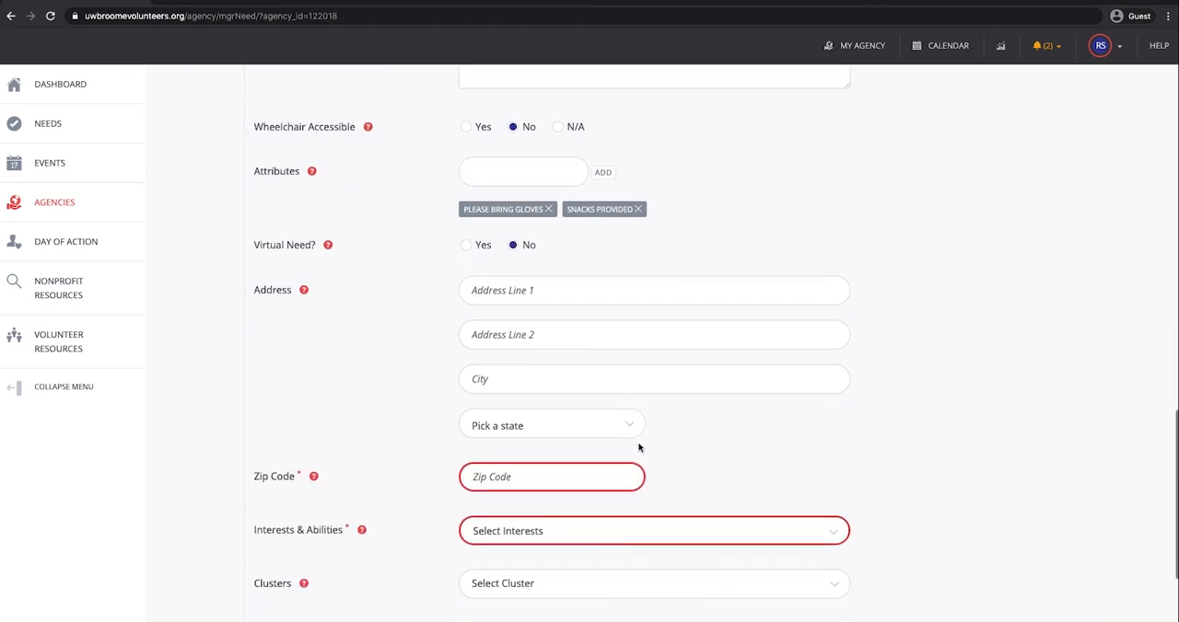
click(523, 291)
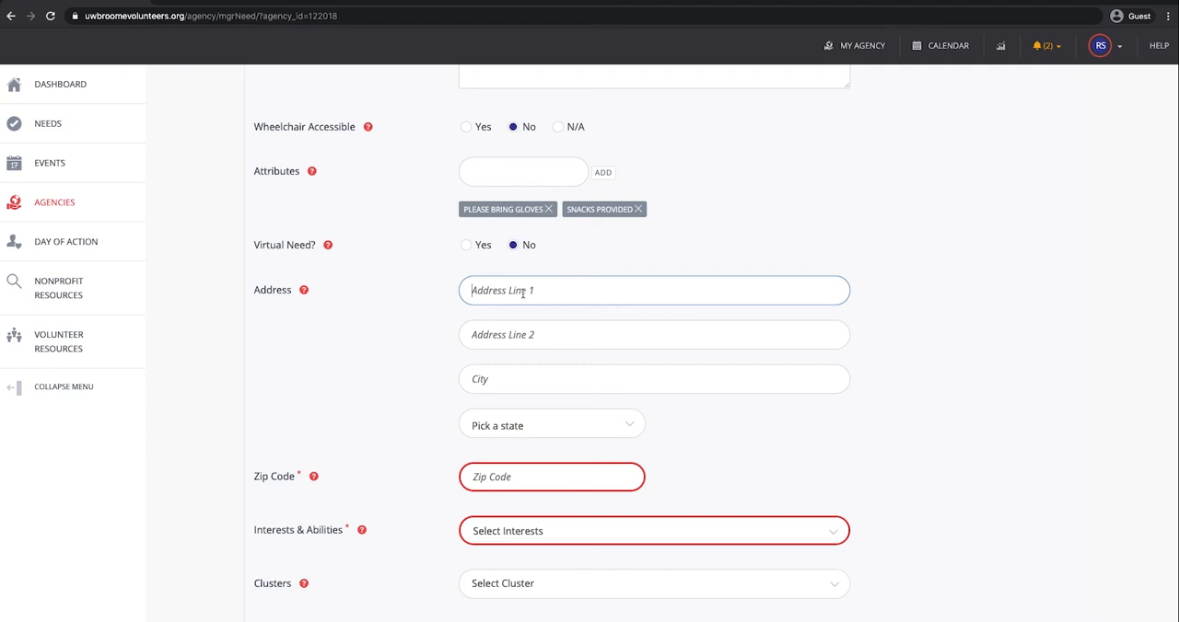
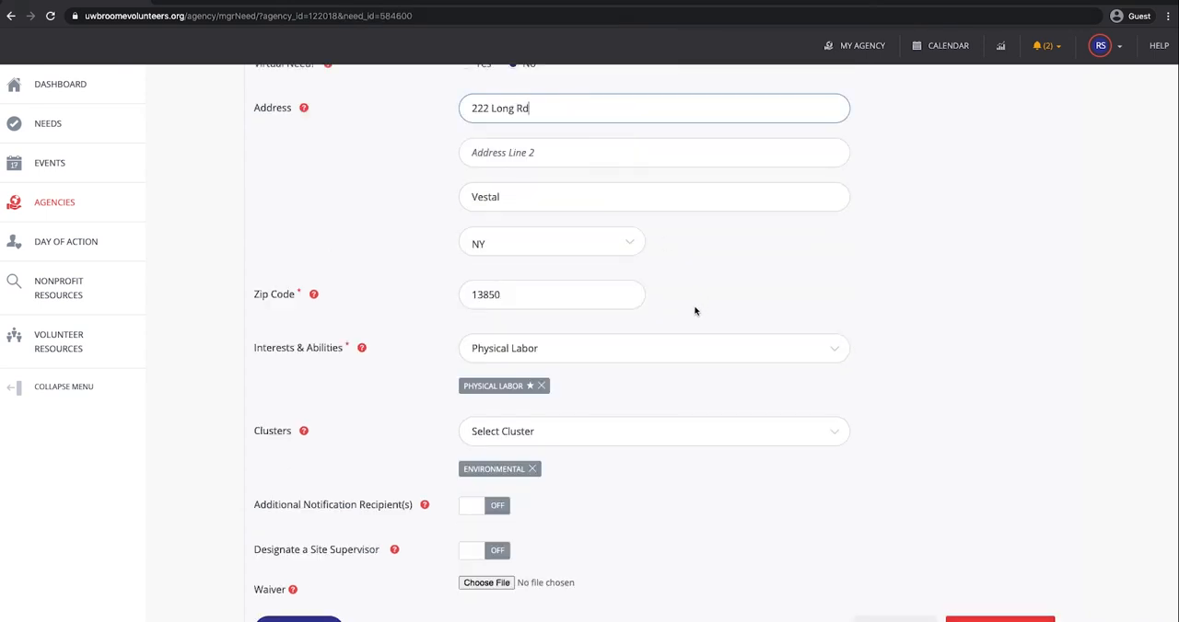
Step: Examine the available Interests & Abilities options for the need, leaving the selection as Physical Labor
scroll(673, 341, down, 2)
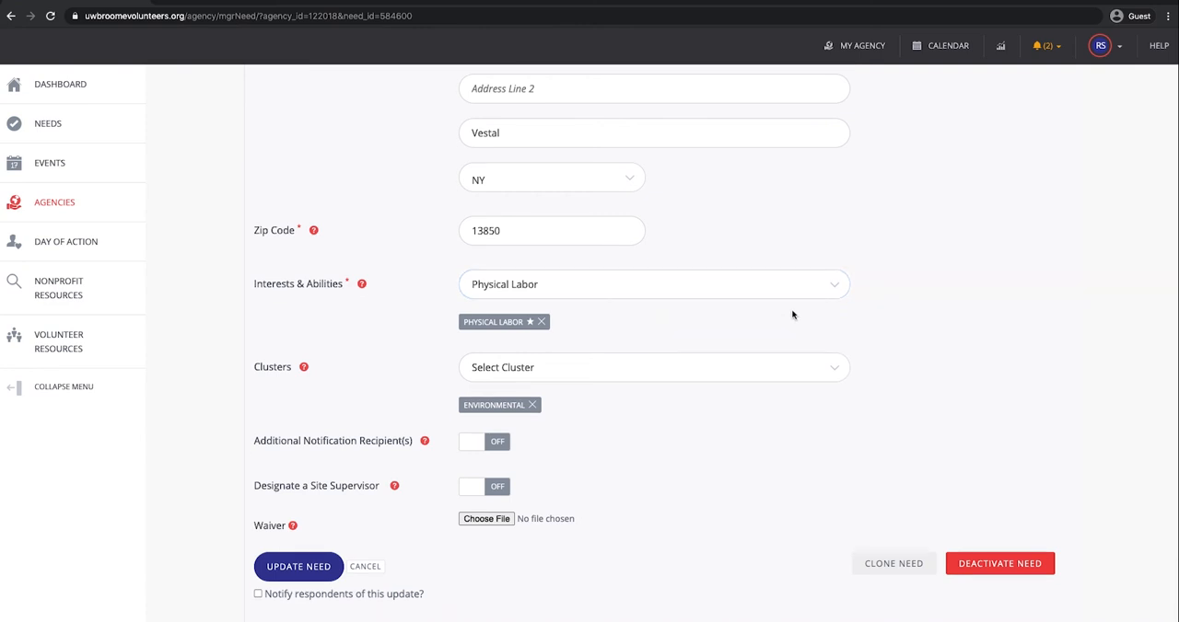
click(833, 289)
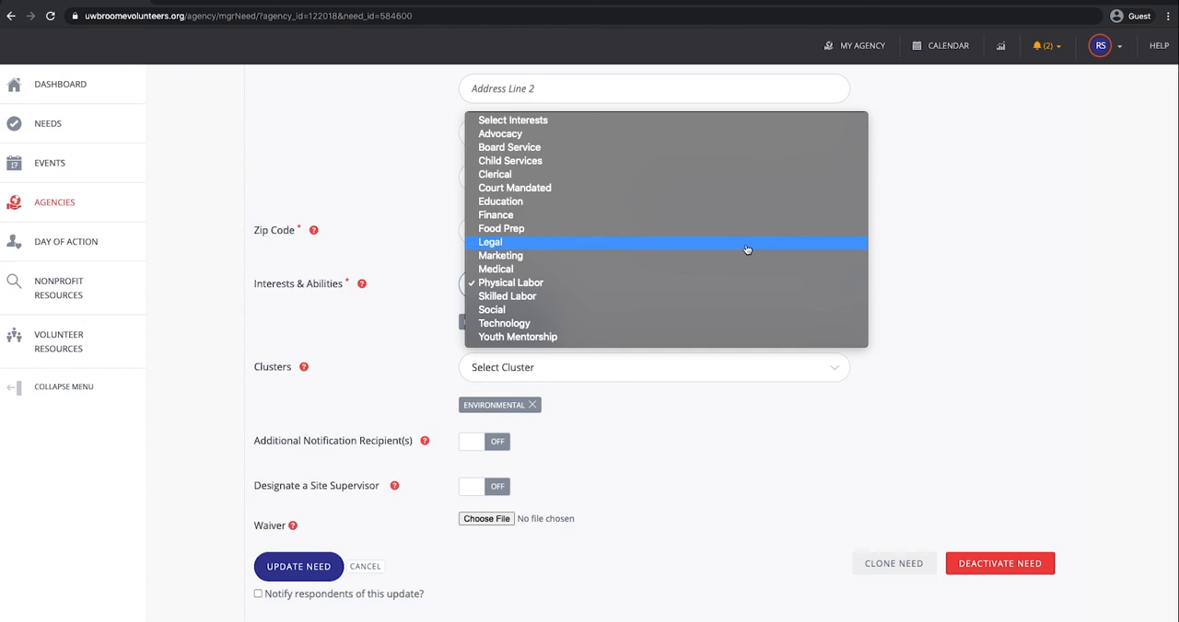
click(925, 298)
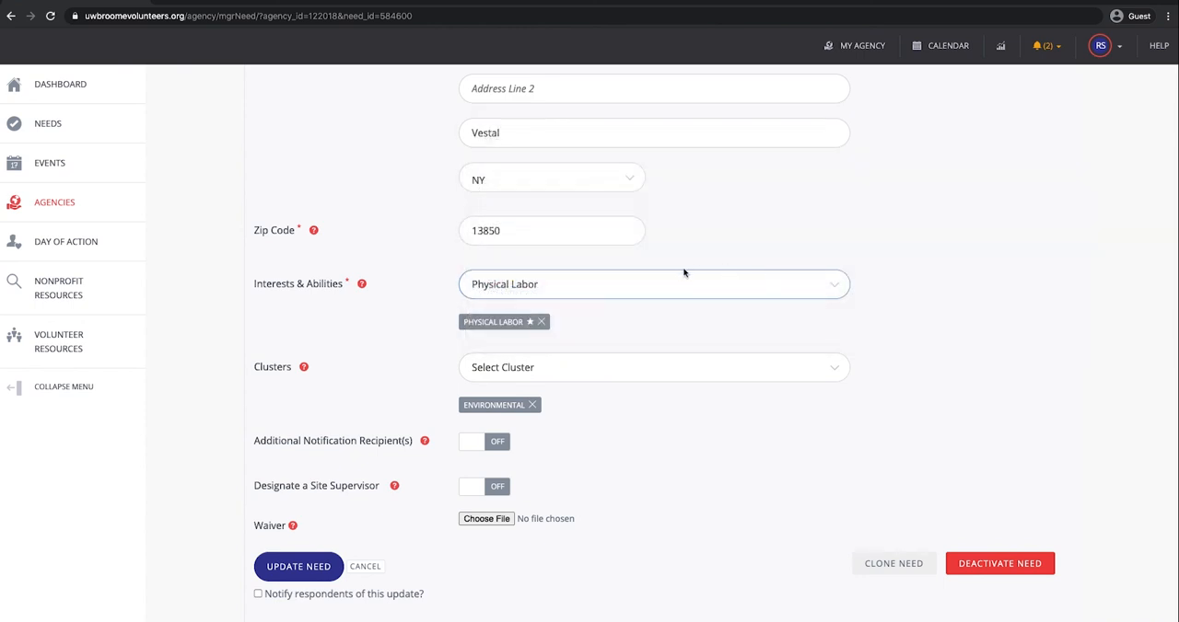
Step: Try adding the Environmental cluster to the need once more and remove the duplicate entry
scroll(683, 273, down, 2)
click(687, 306)
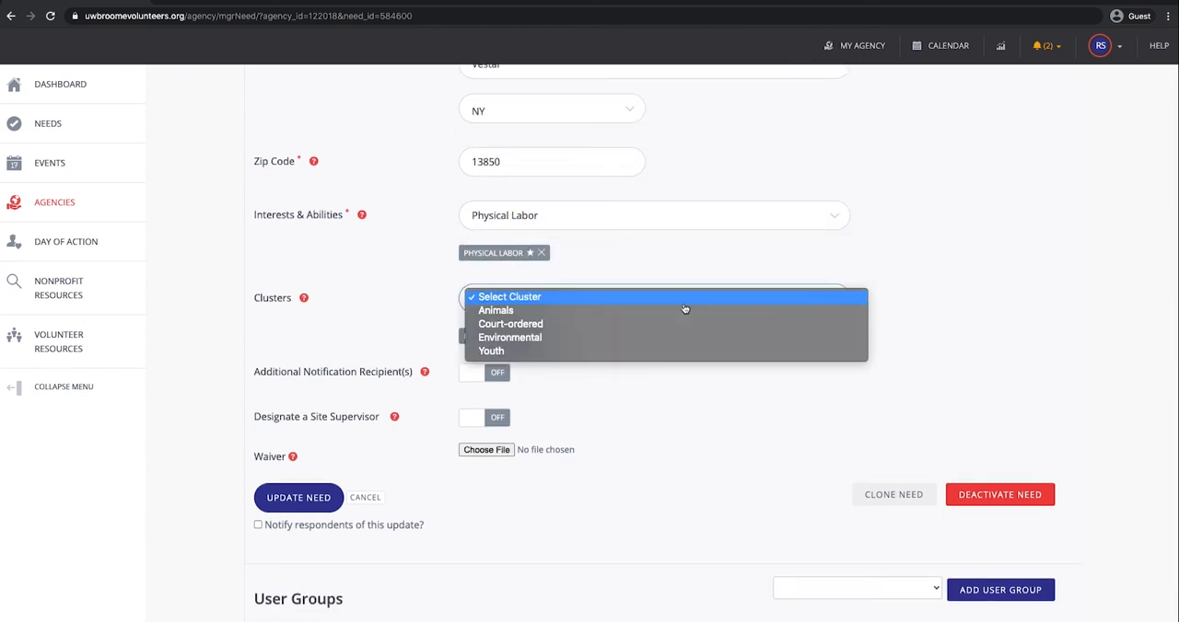
click(635, 338)
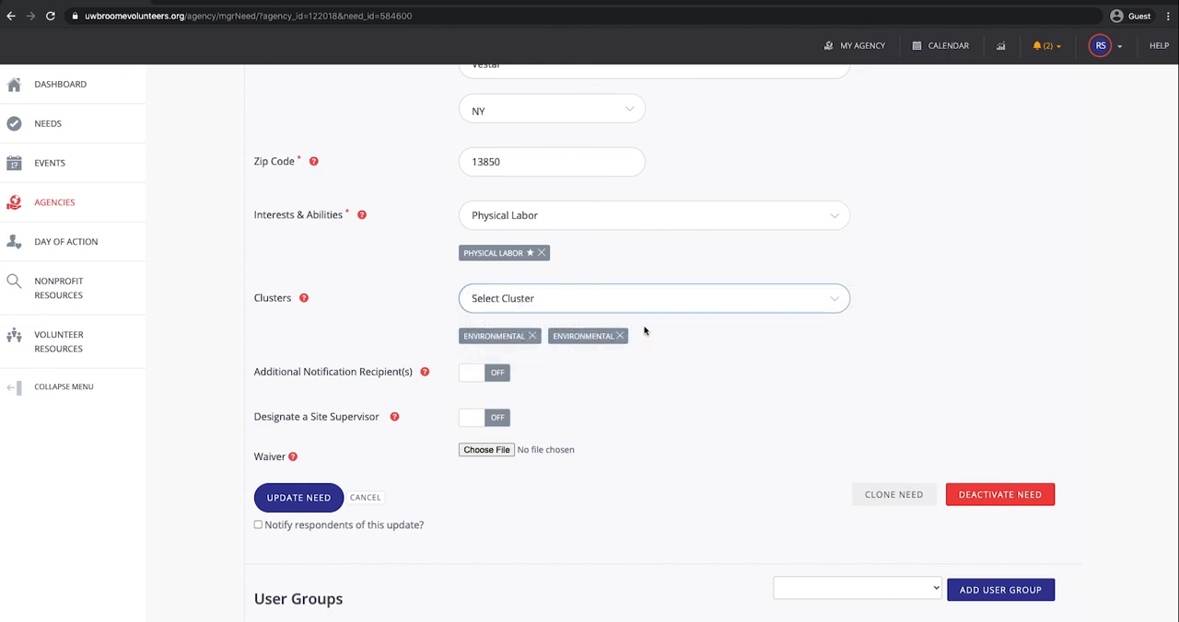
scroll(649, 331, down, 2)
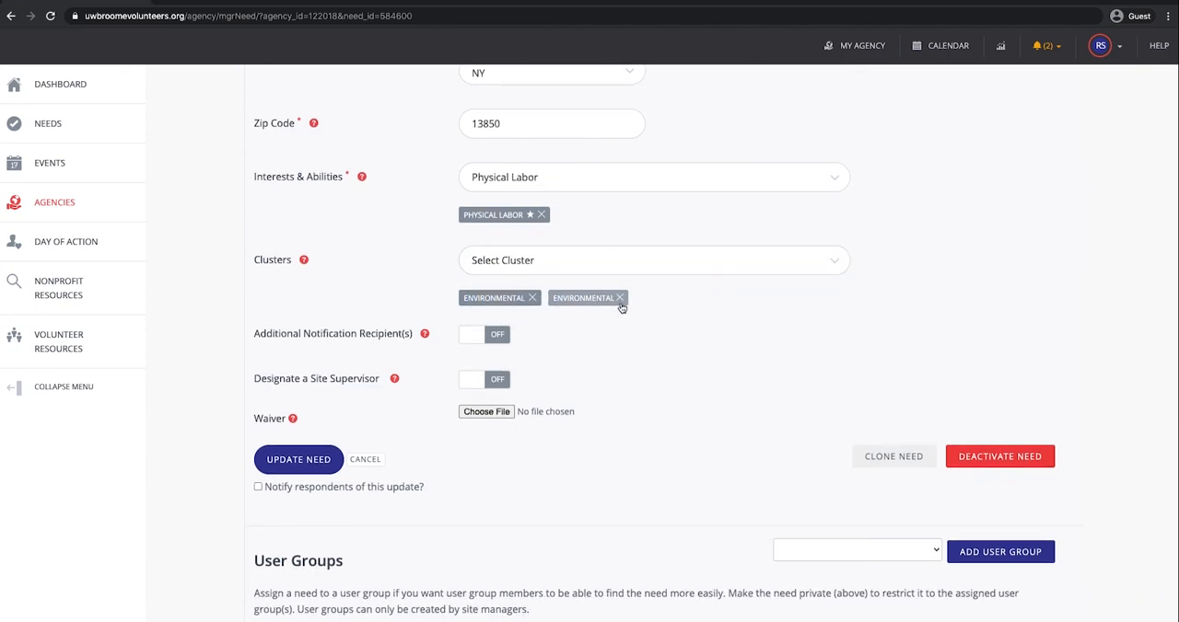
click(620, 302)
Step: Try out the additional notification recipients and site supervisor options for the need, turning each one back off
click(501, 322)
scroll(633, 341, down, 1)
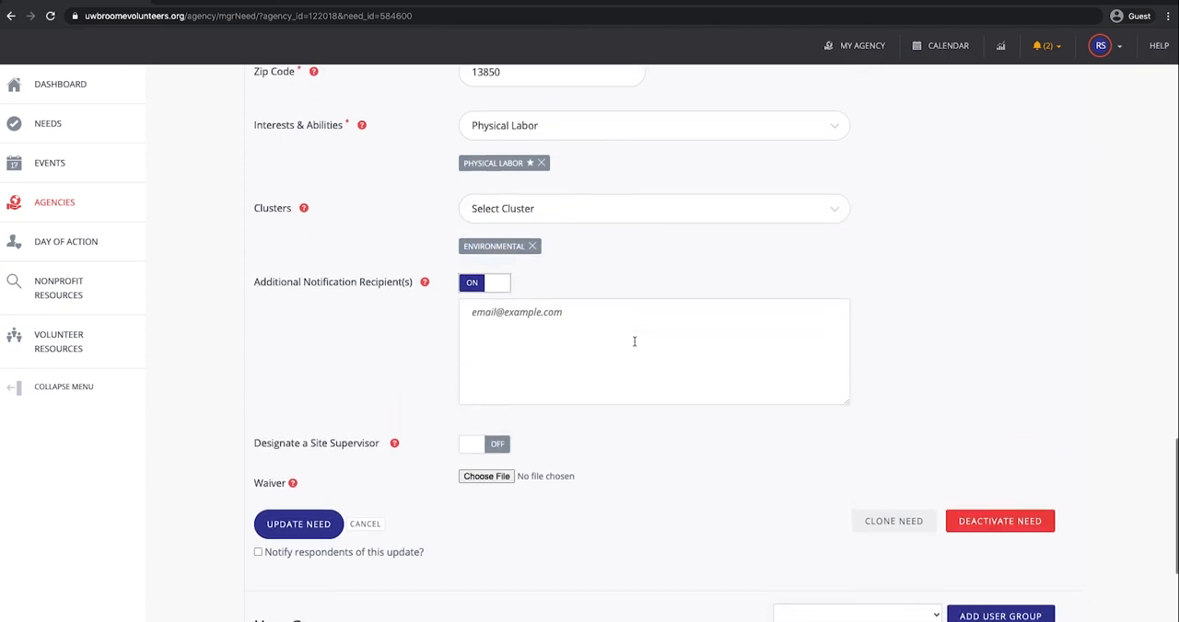
click(524, 314)
scroll(577, 264, down, 1)
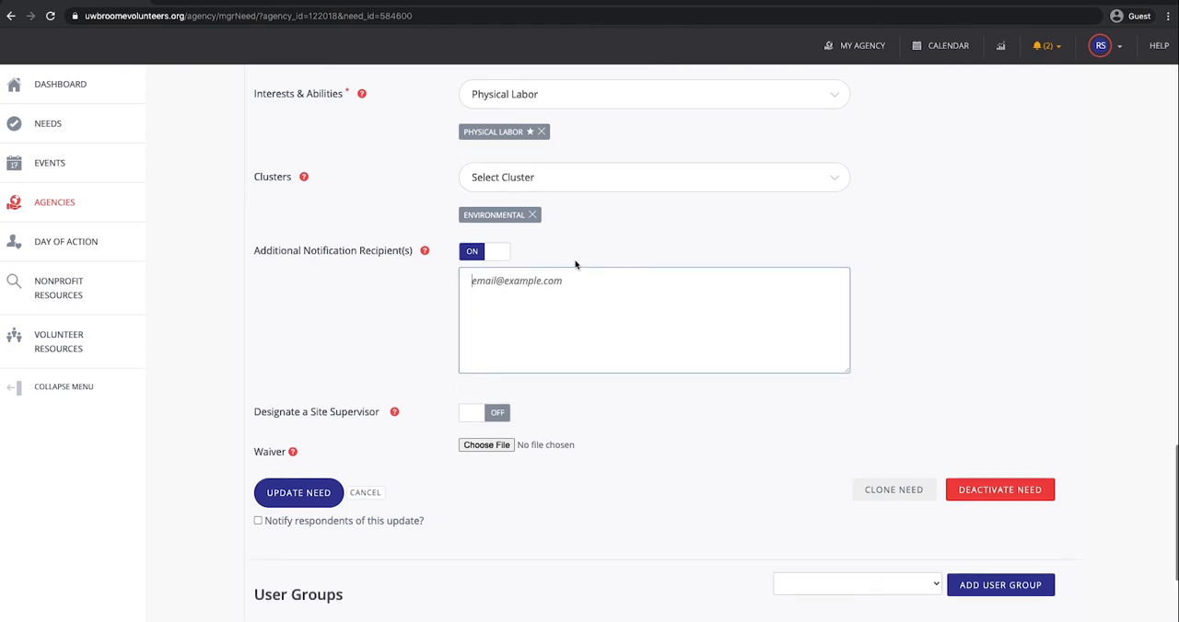
scroll(574, 262, down, 1)
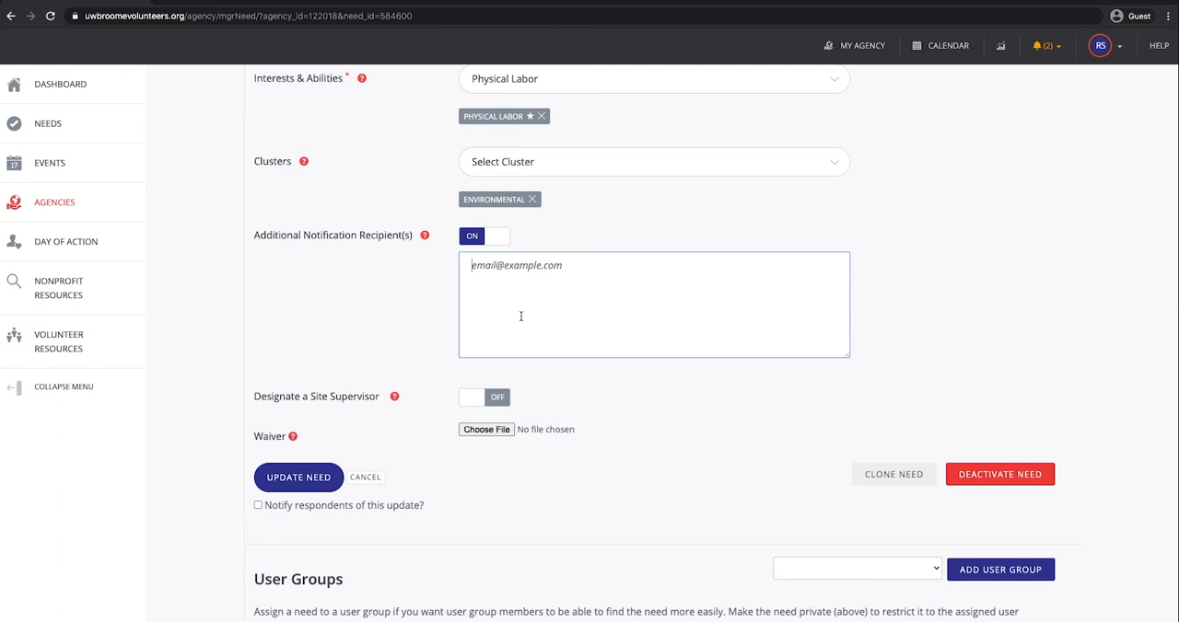
click(500, 240)
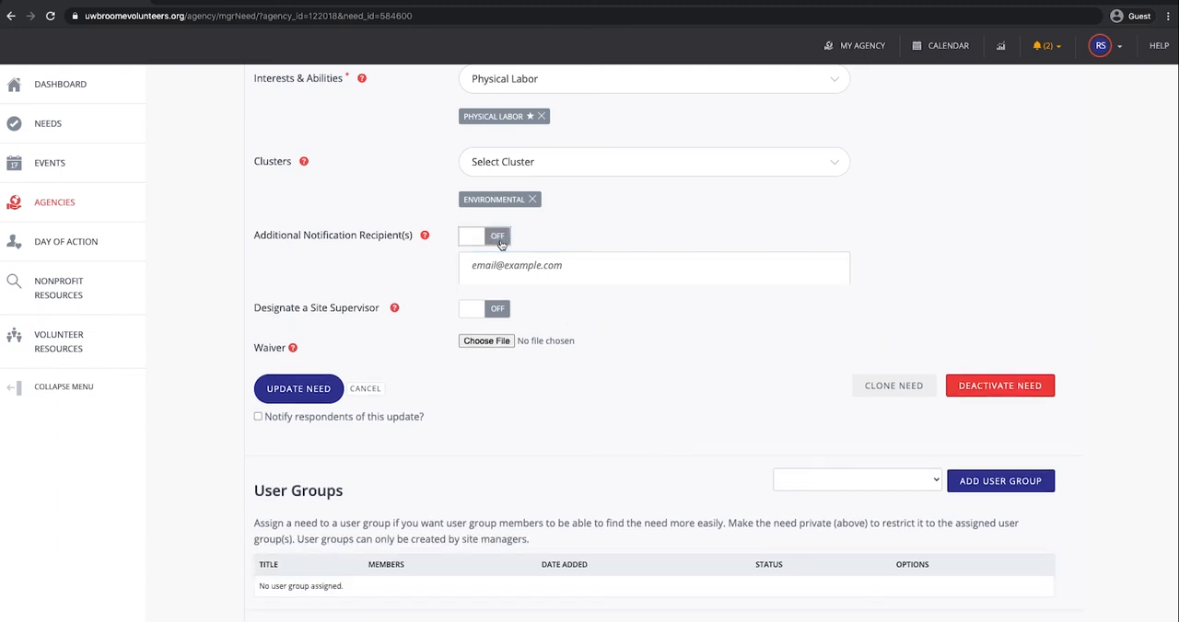
click(474, 284)
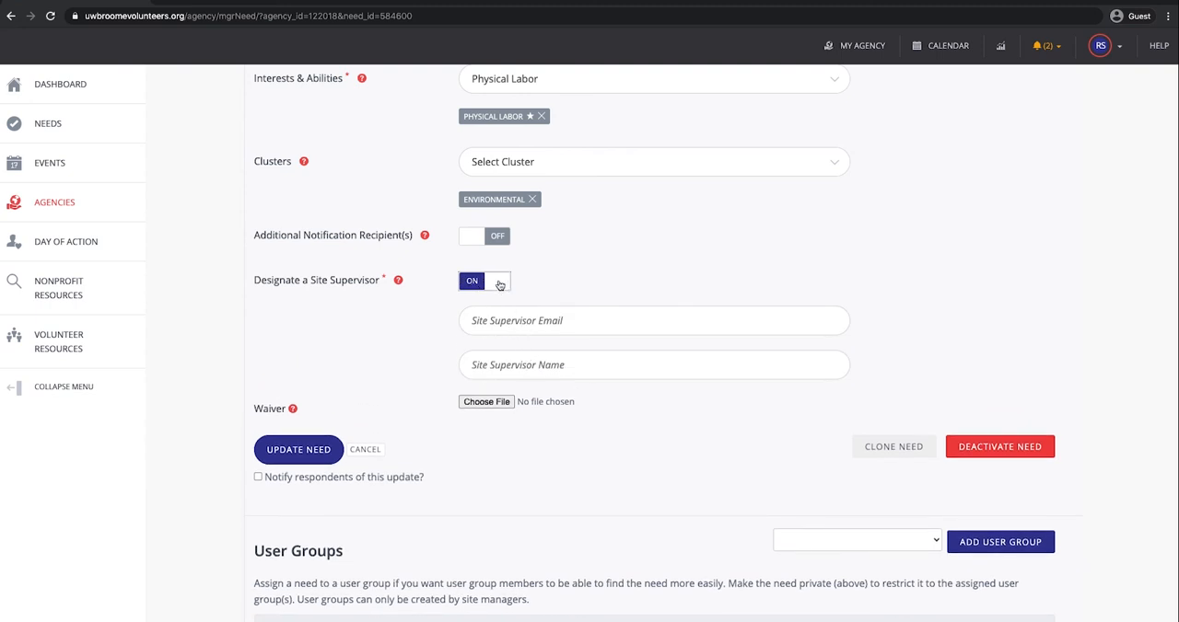
click(499, 286)
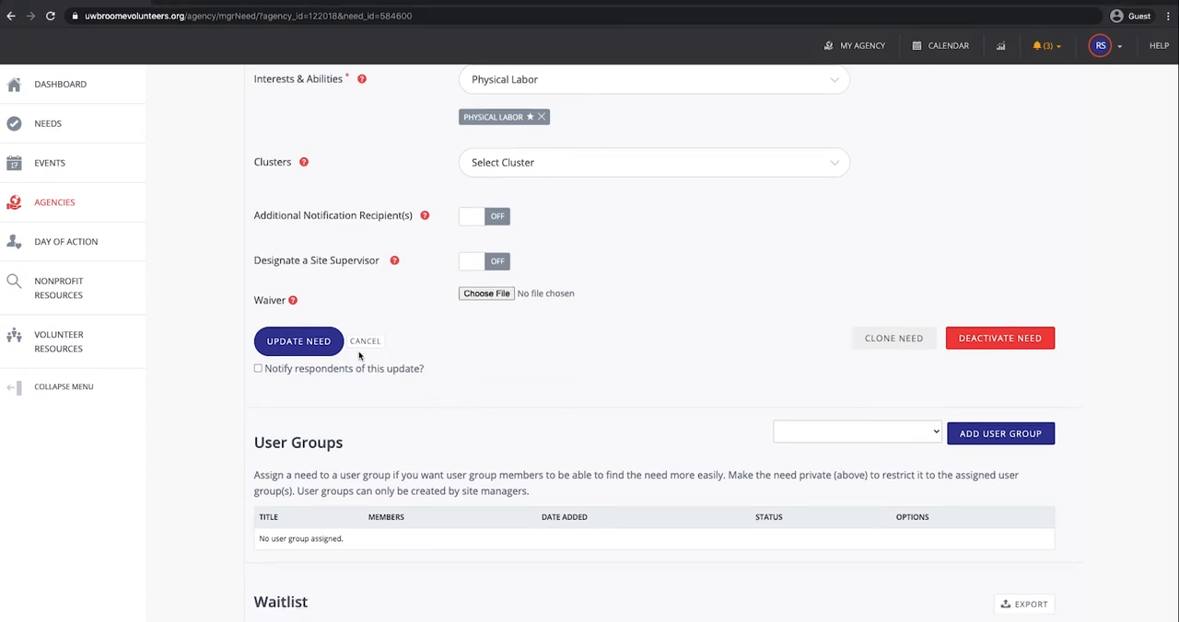
Step: Save the updated need and open the agency's list of needs
click(308, 342)
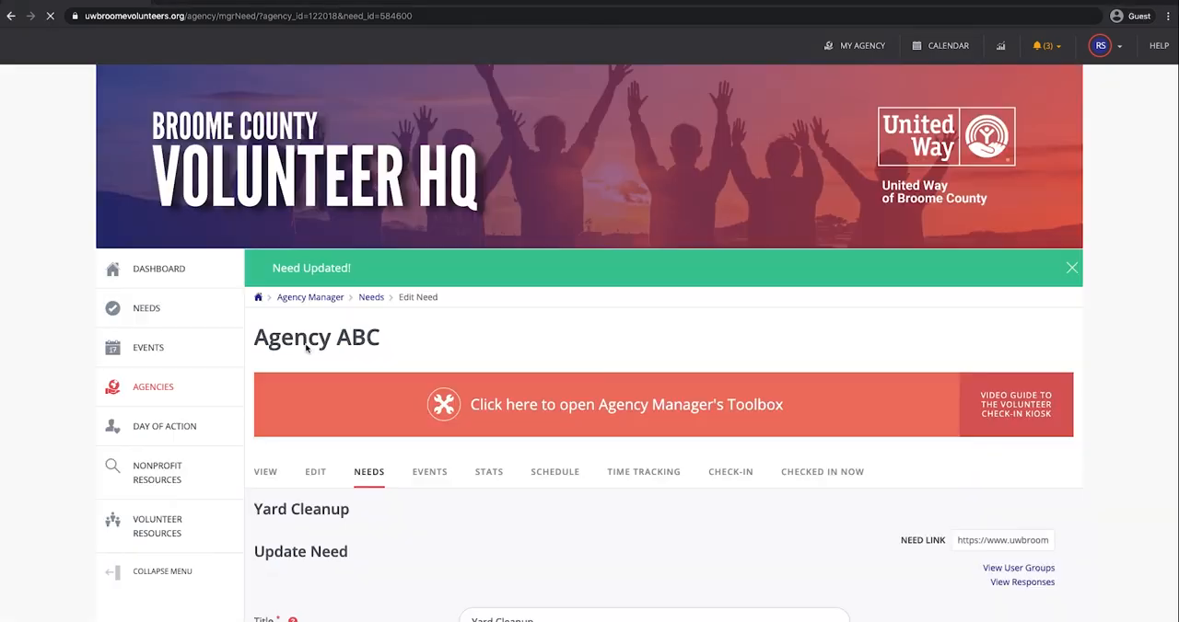
scroll(381, 476, down, 1)
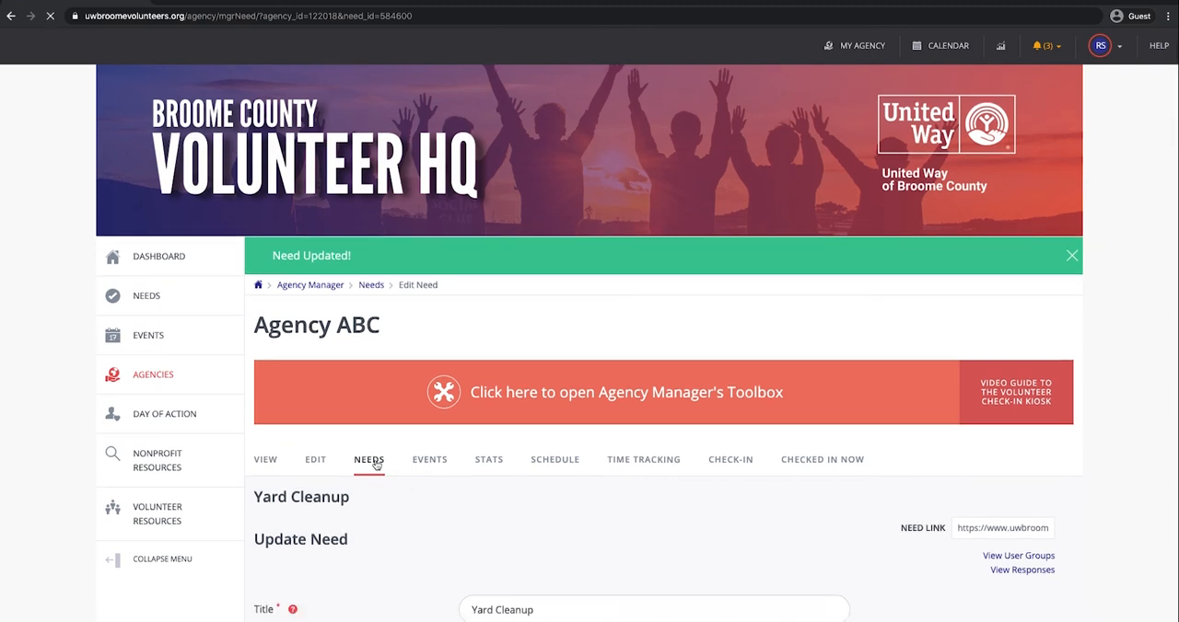
scroll(675, 448, down, 2)
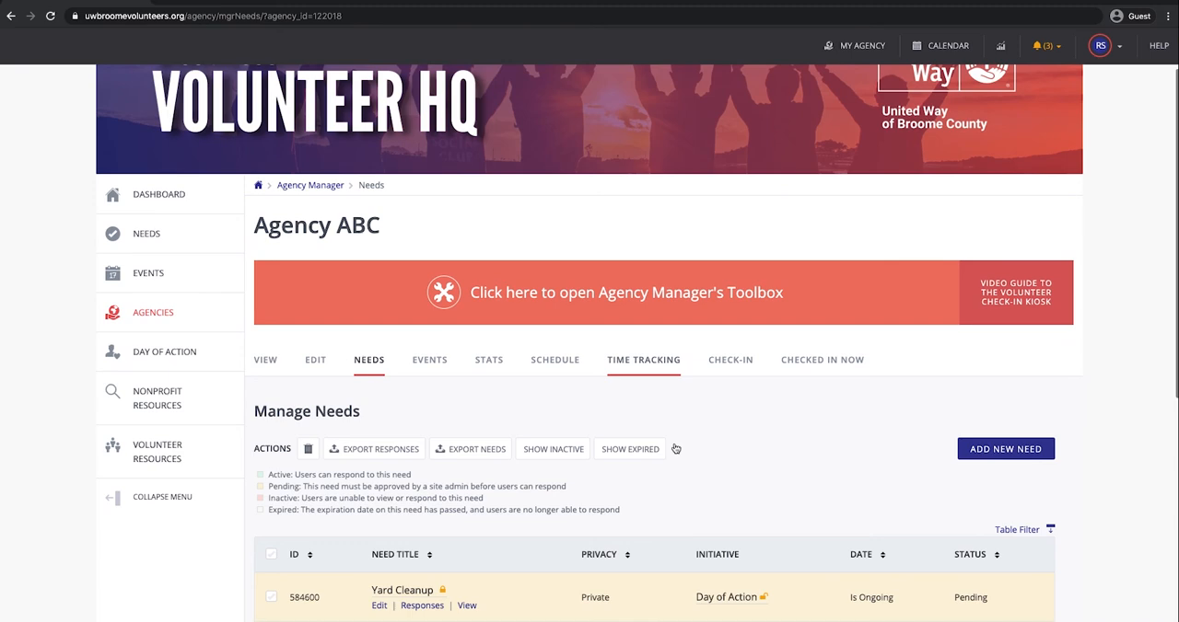
Step: Review the Yard Cleanup need's entry under Manage Needs and view its responses
scroll(675, 448, down, 3)
scroll(675, 449, down, 1)
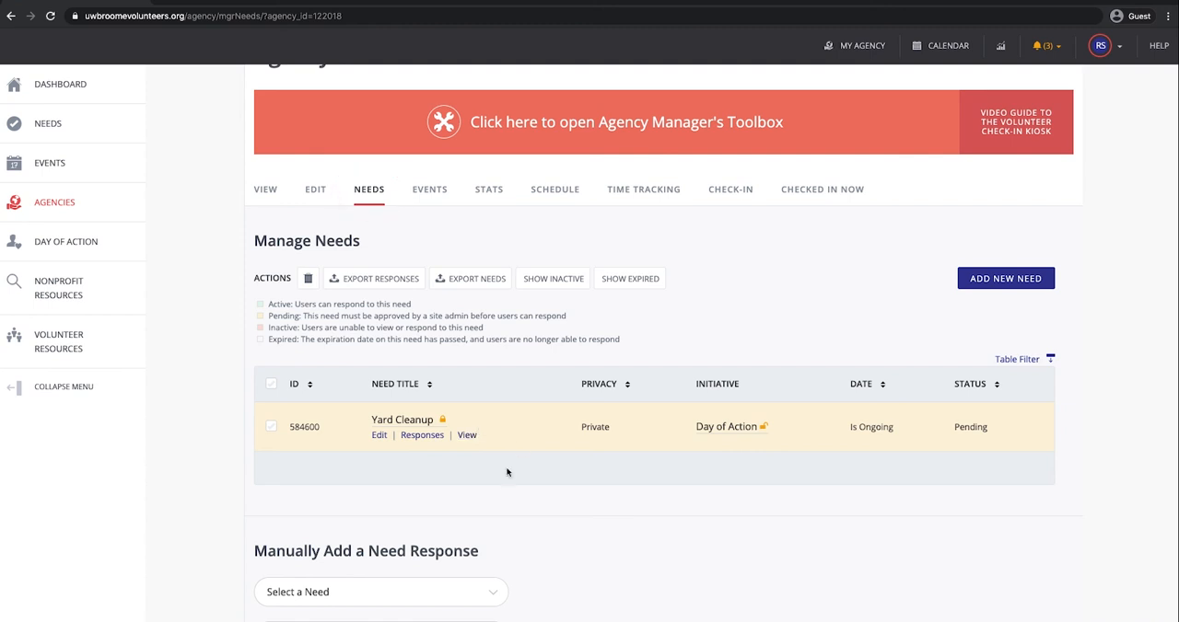
scroll(502, 487, down, 1)
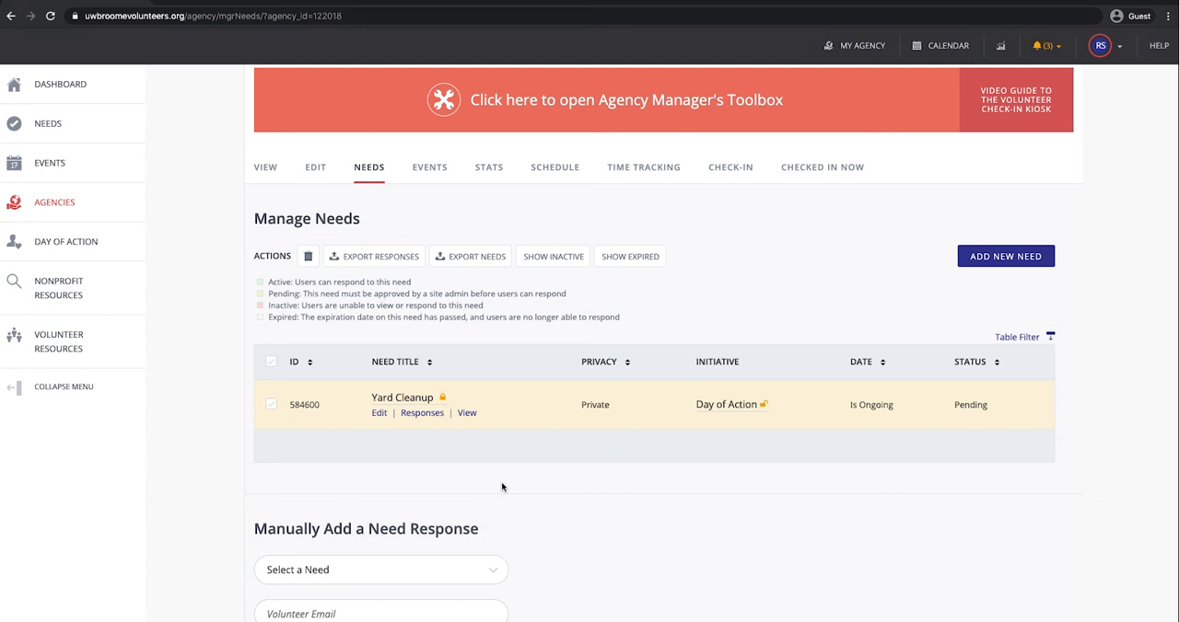
scroll(551, 303, up, 1)
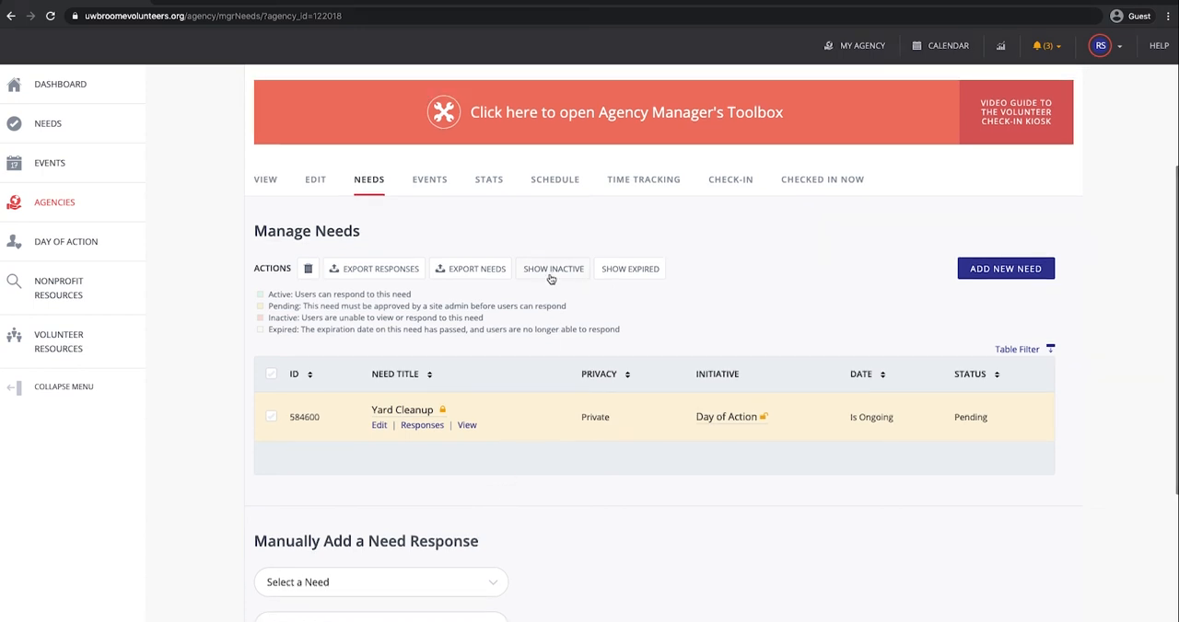
scroll(638, 278, up, 1)
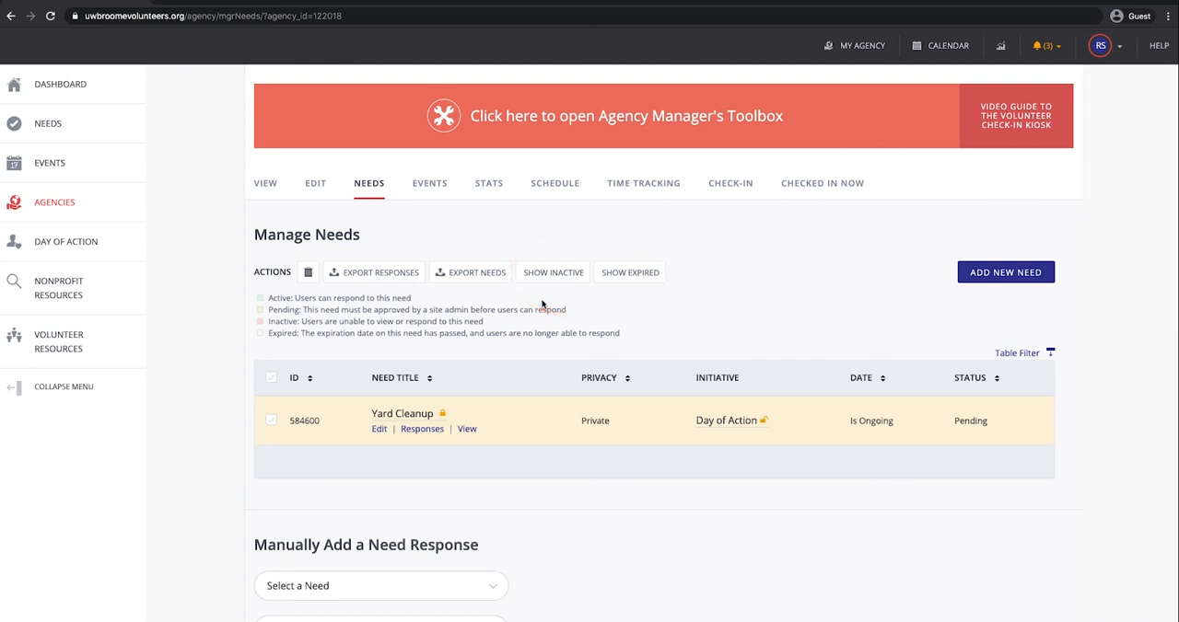
scroll(543, 304, down, 1)
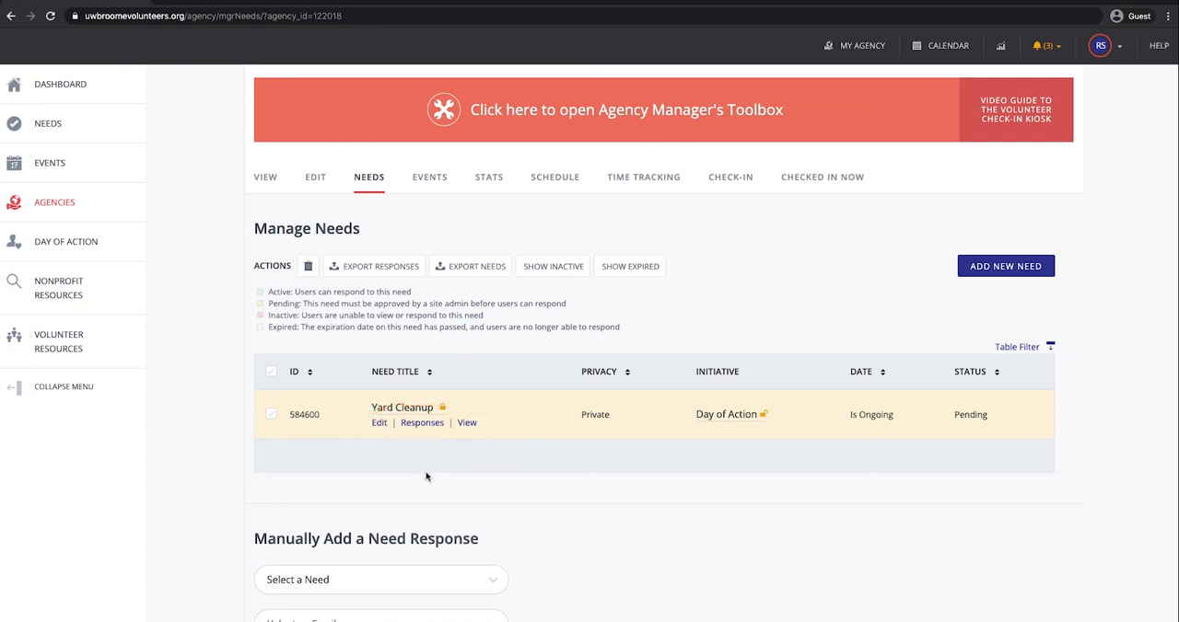
click(423, 425)
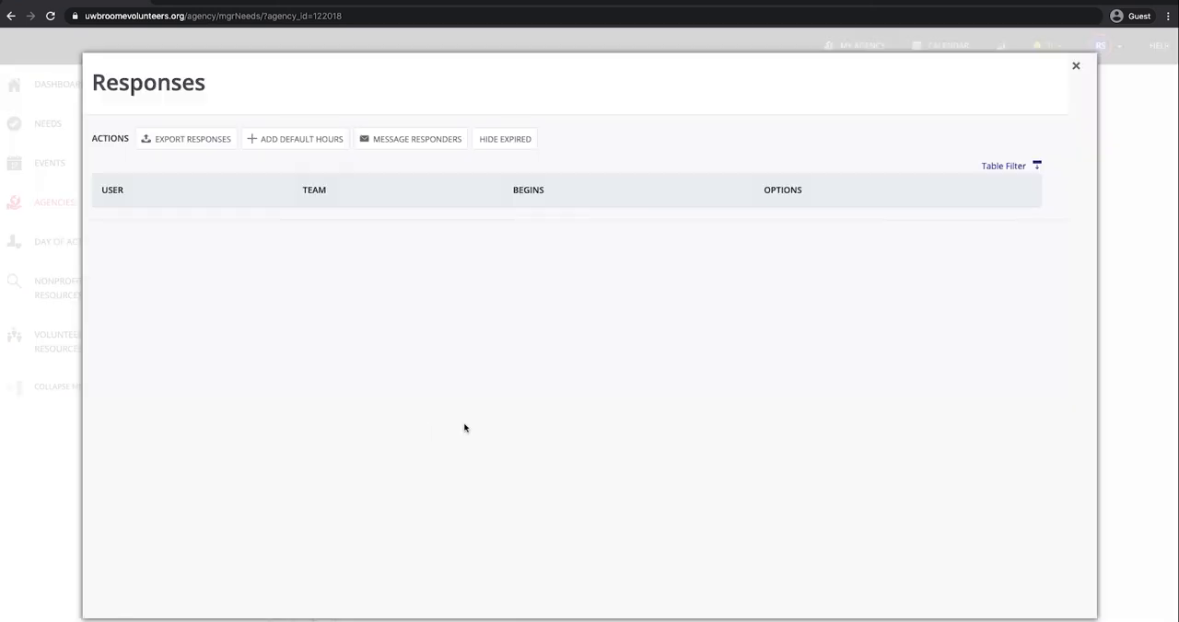
click(1077, 70)
Step: View the detail page of the Yard Cleanup need from the needs list
scroll(847, 239, up, 3)
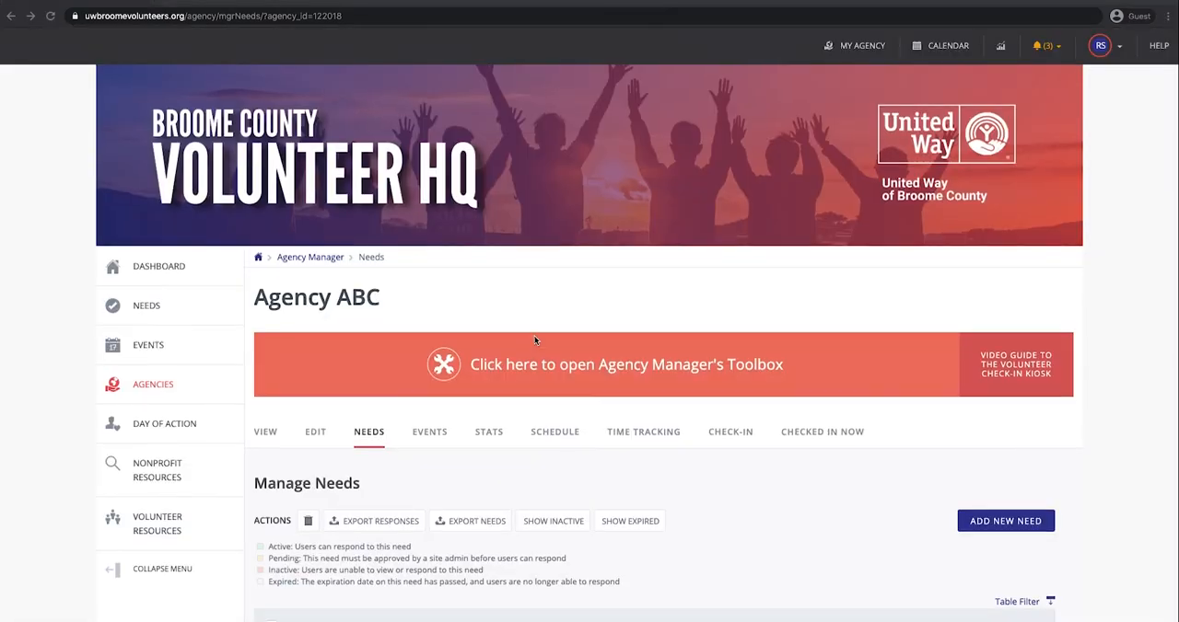
scroll(534, 340, down, 2)
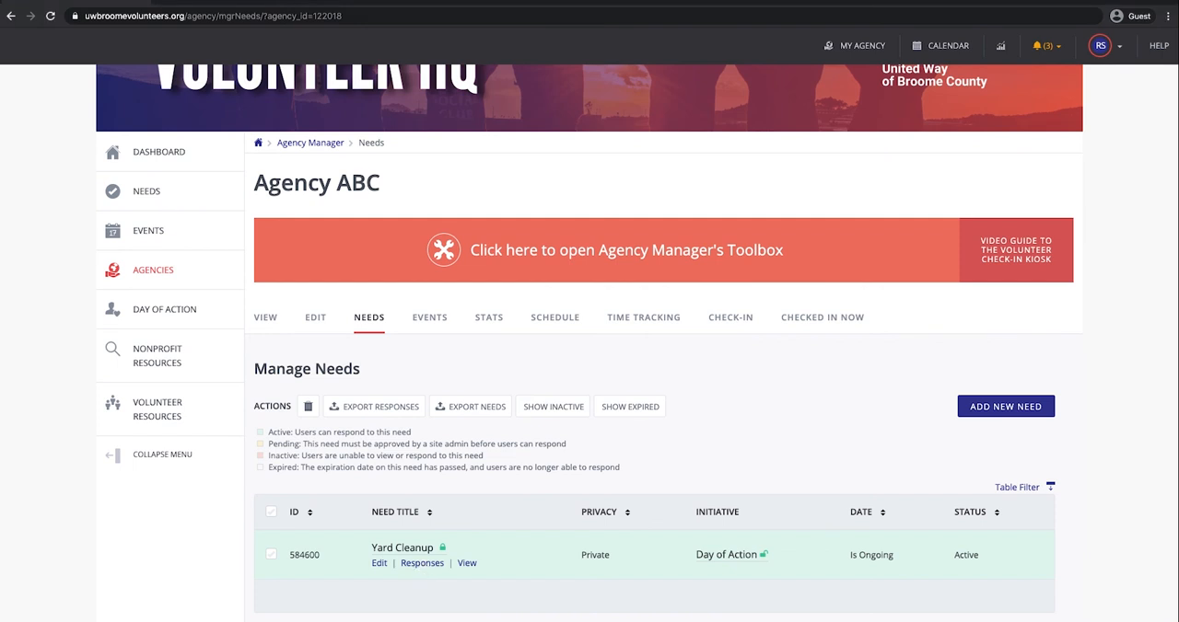
click(466, 564)
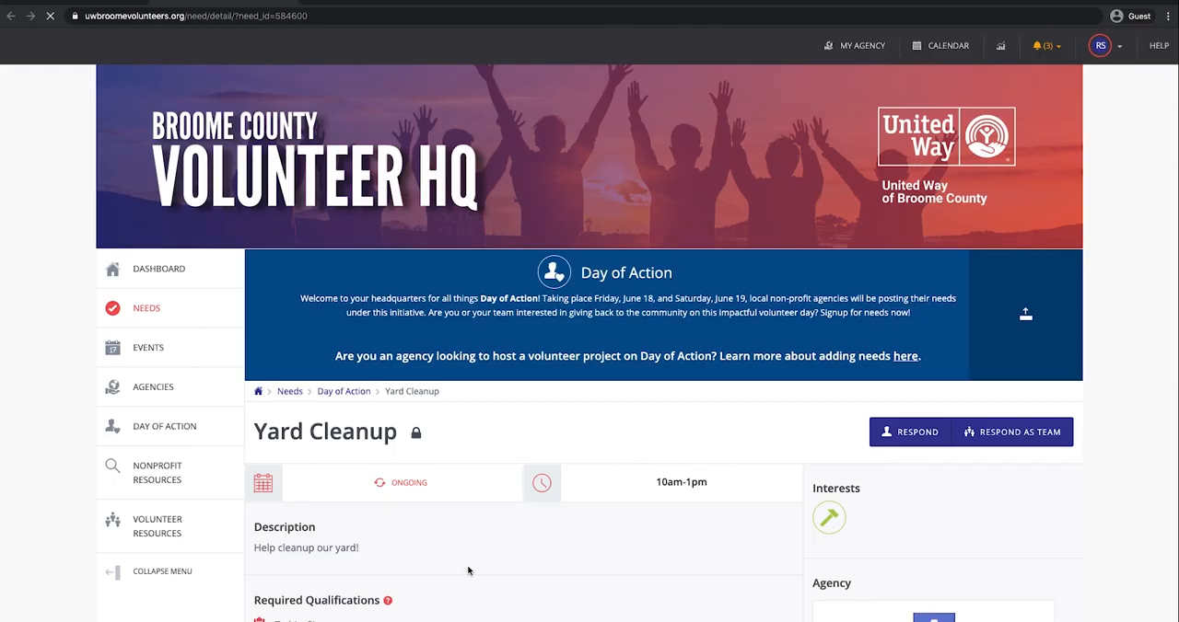
Step: Copy the web address of the Yard Cleanup need's detail page
click(303, 15)
right_click(303, 19)
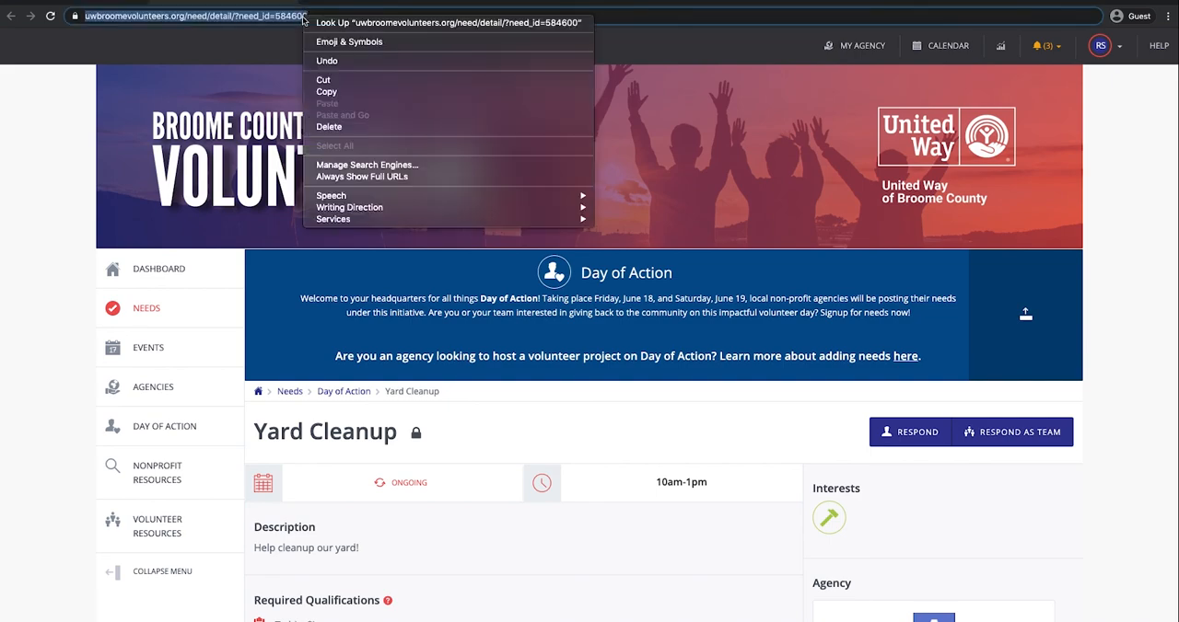
click(331, 91)
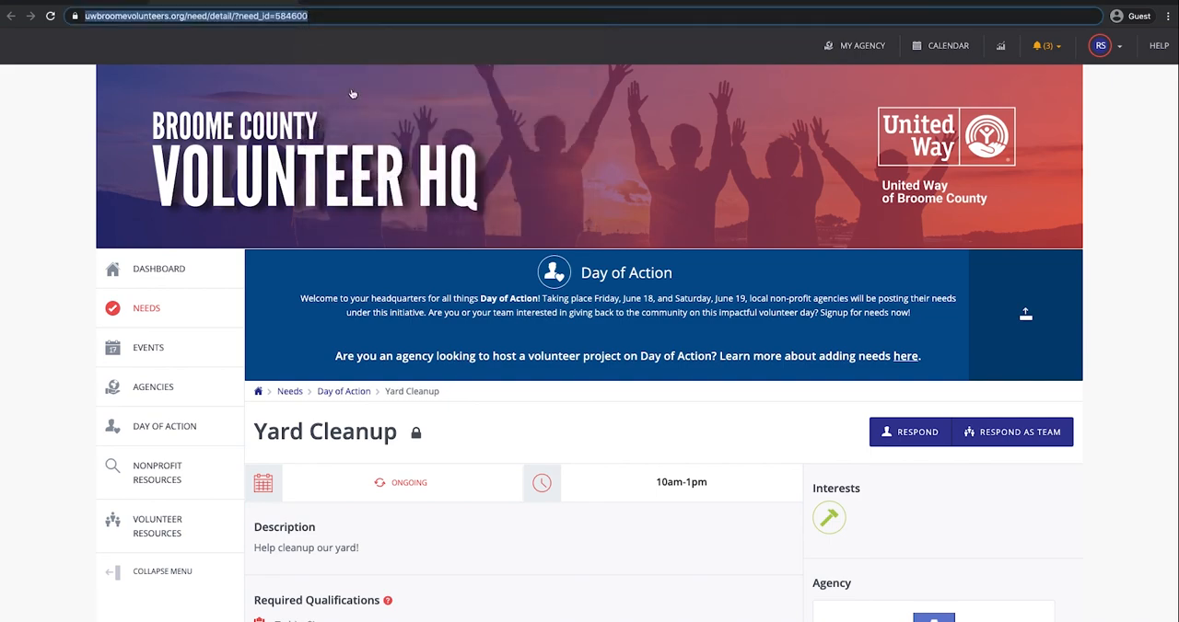
scroll(552, 310, down, 2)
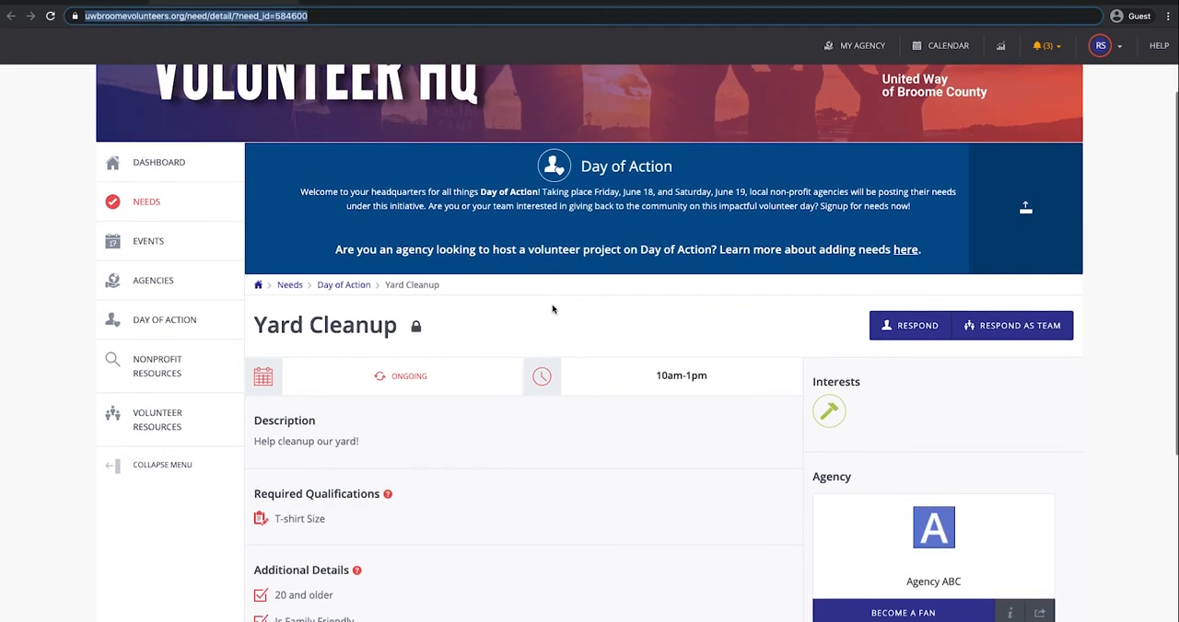
scroll(553, 309, up, 1)
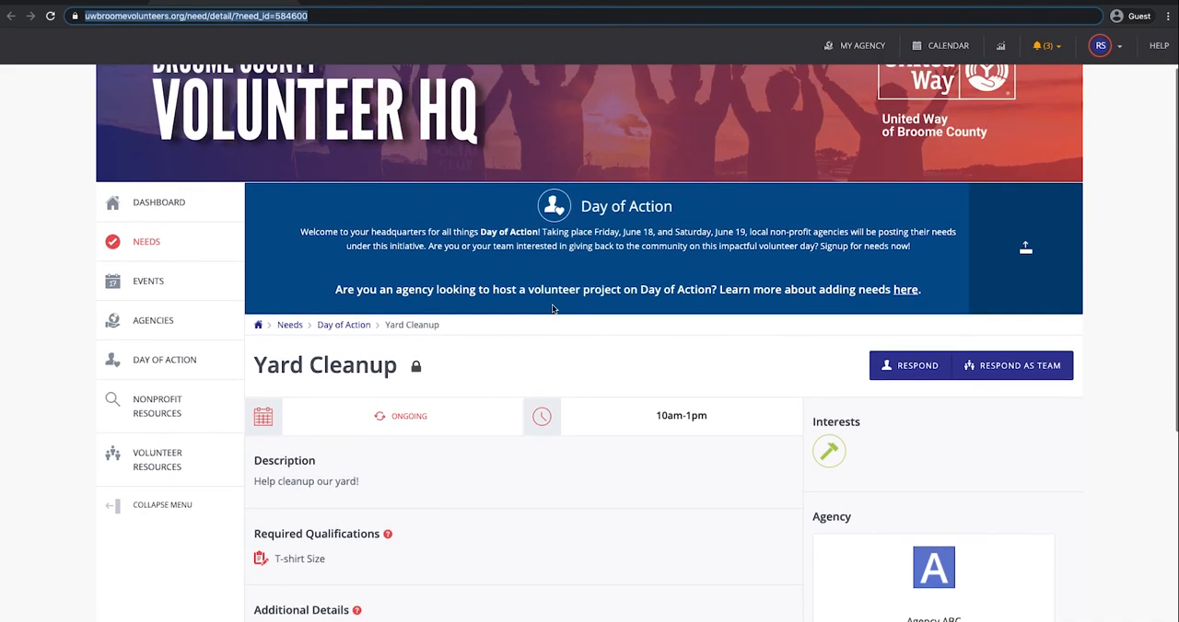
Step: Return to the agency's needs list and examine the Yard Cleanup responses, including the actions and column display options
click(106, 2)
scroll(416, 499, down, 2)
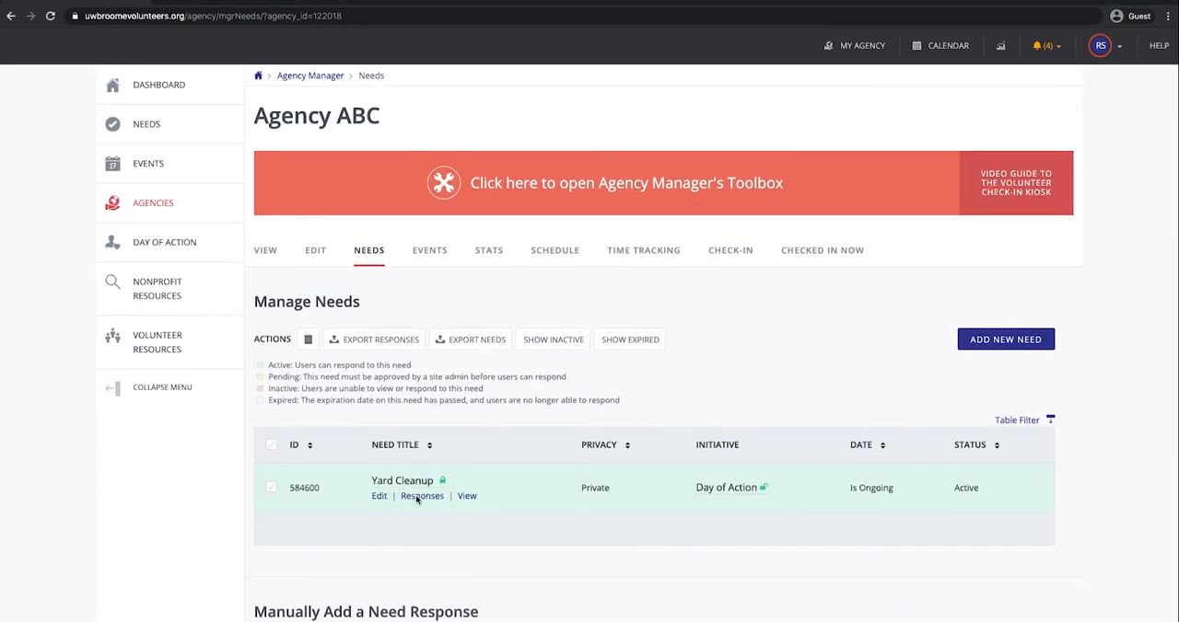
click(416, 497)
click(203, 142)
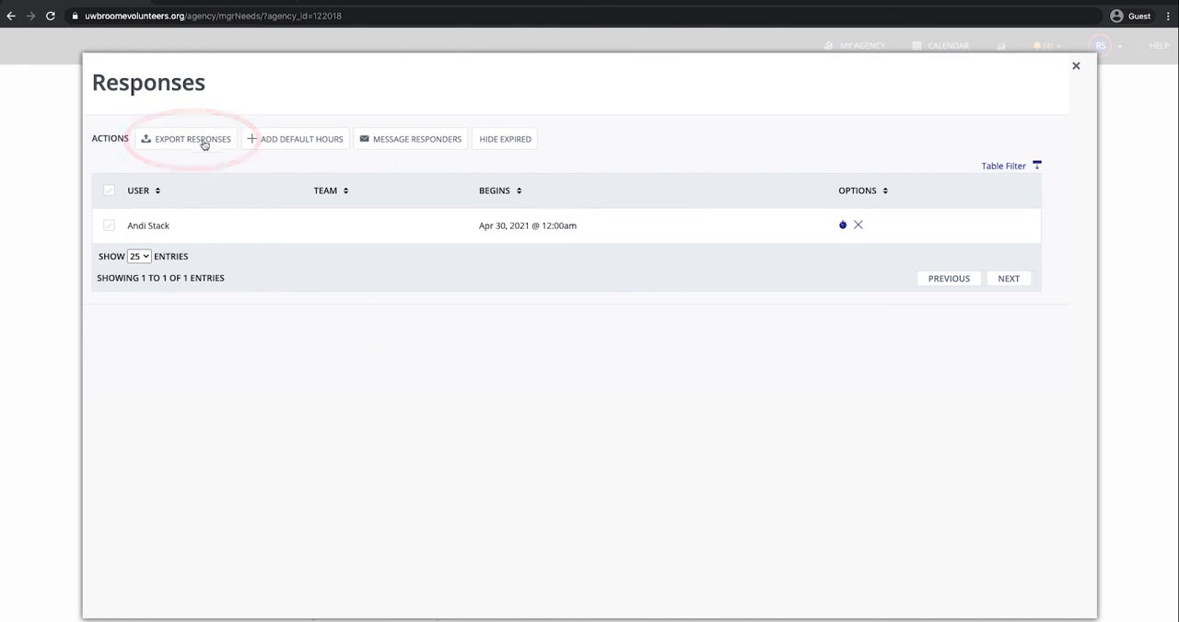
click(411, 144)
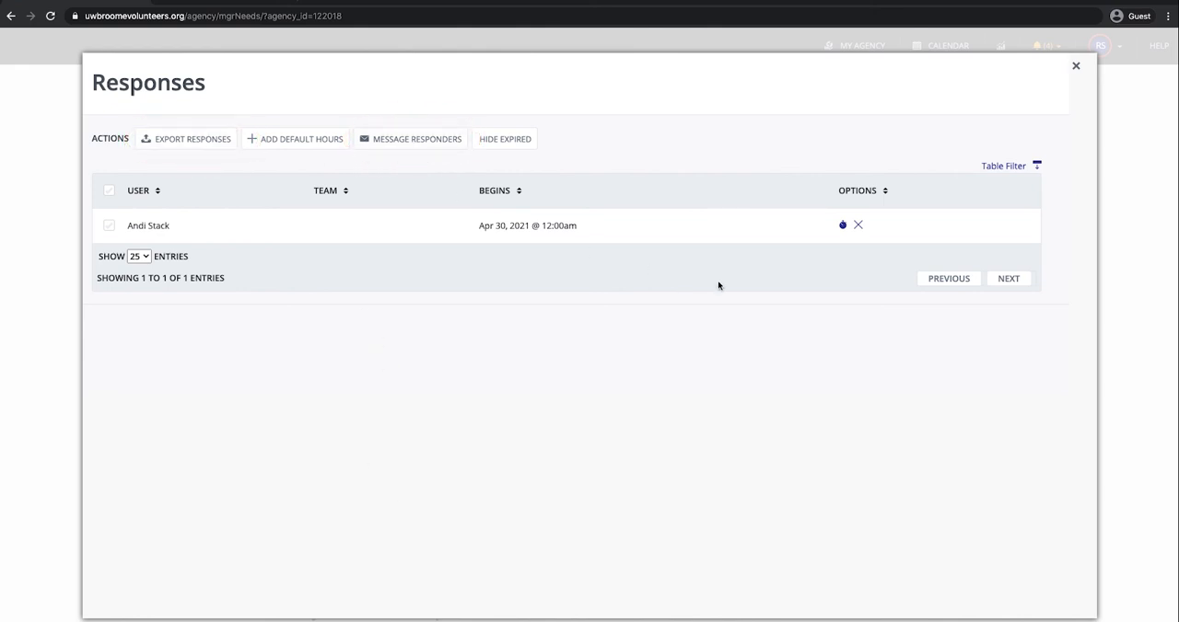
click(1002, 166)
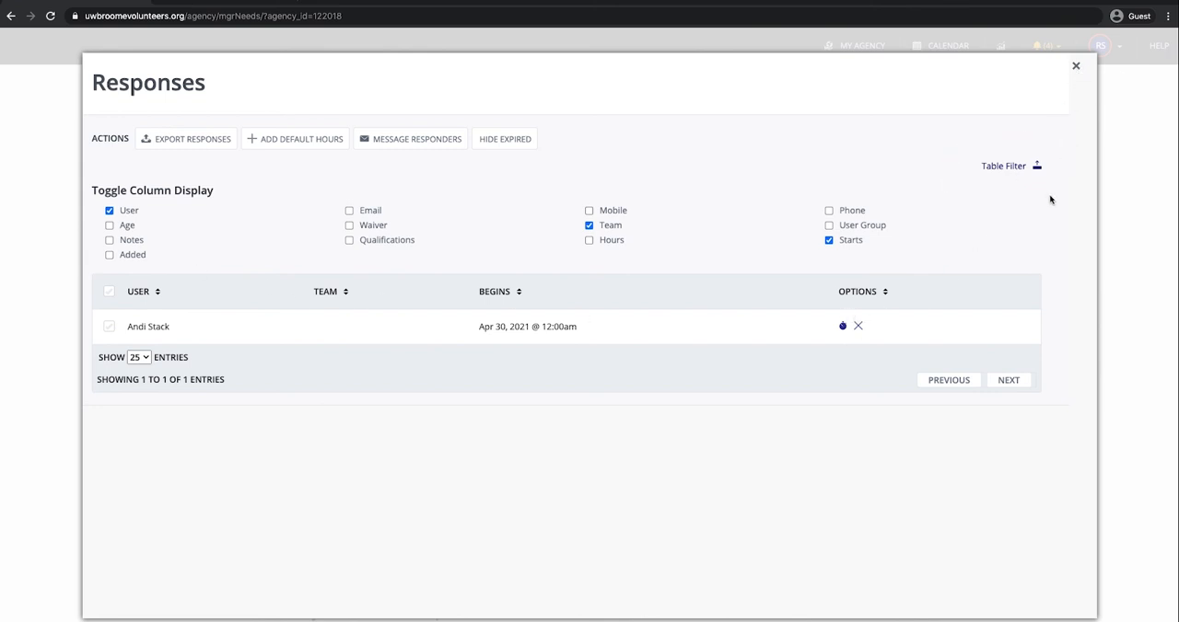
click(1077, 69)
Step: Add 2.00 hours to the volunteer's response for the Yard Cleanup need and close the responses
scroll(589, 435, up, 2)
scroll(557, 435, down, 1)
scroll(557, 436, down, 1)
click(416, 553)
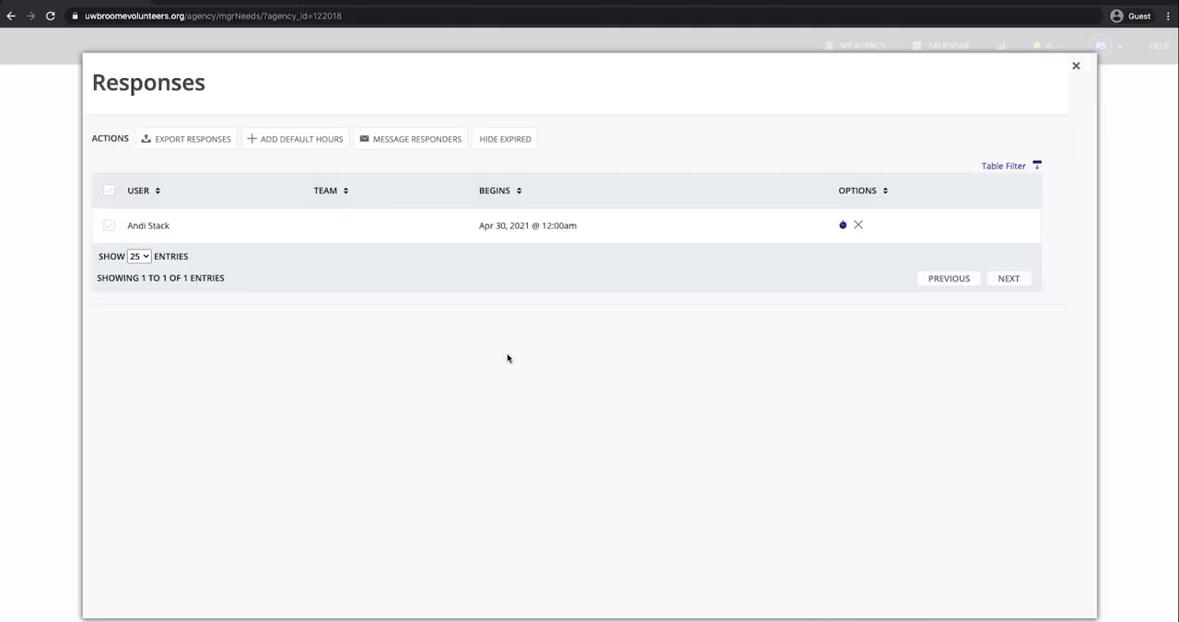
click(844, 228)
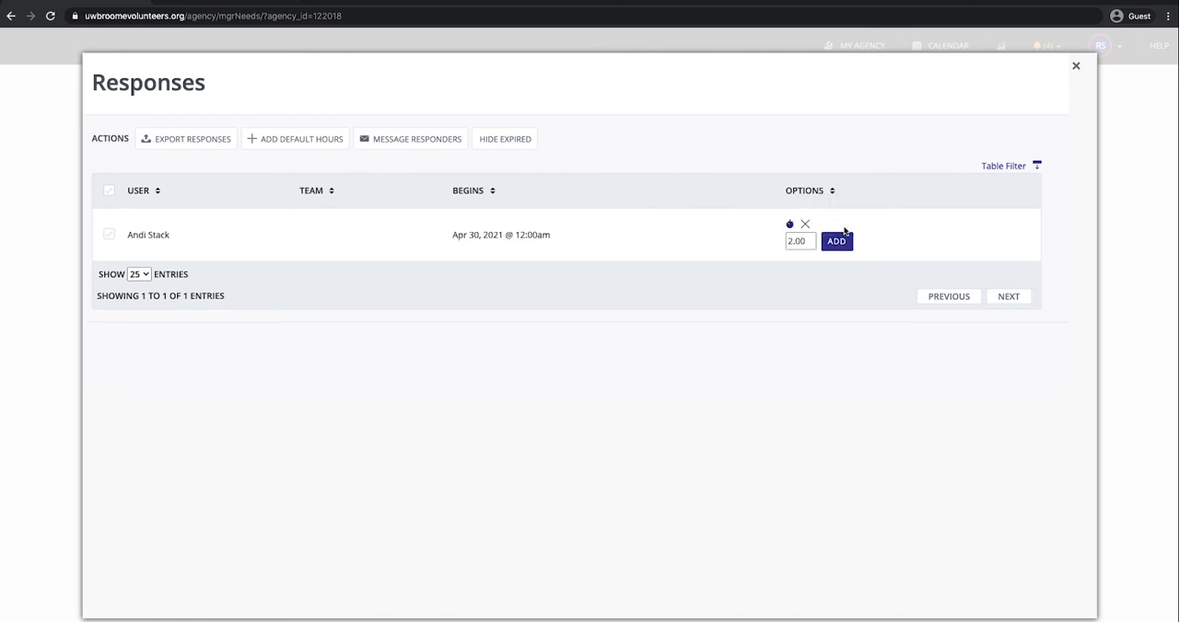
click(836, 242)
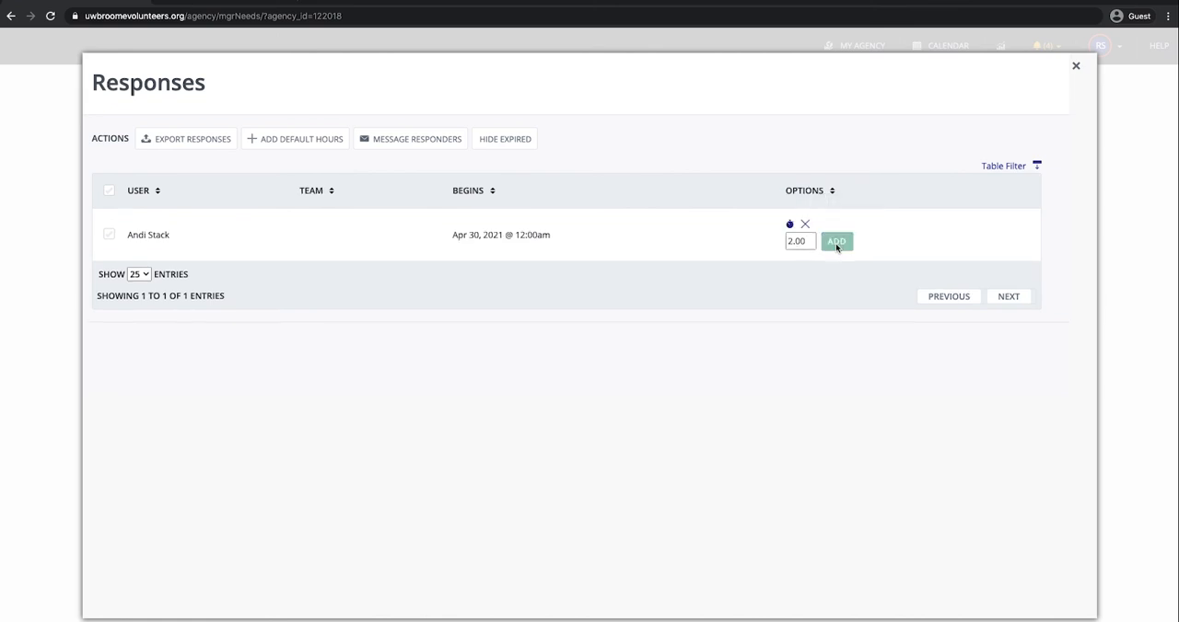
click(1076, 68)
Step: Manually add a response to the Yard Cleanup need with the volunteer's email
scroll(566, 441, down, 5)
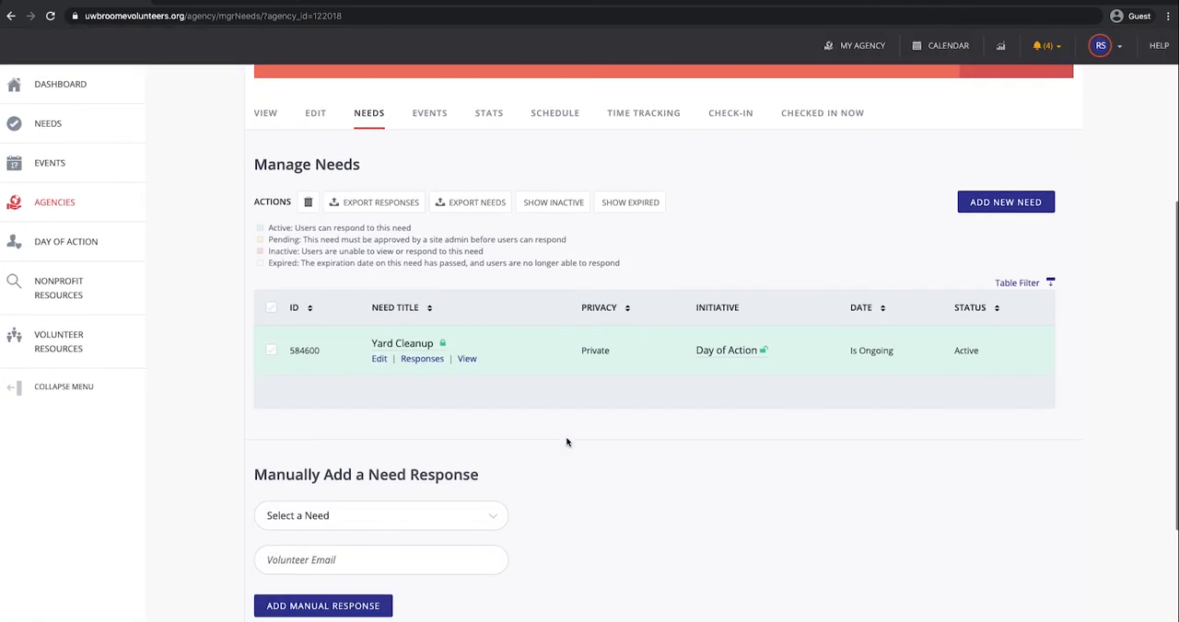
scroll(565, 441, down, 1)
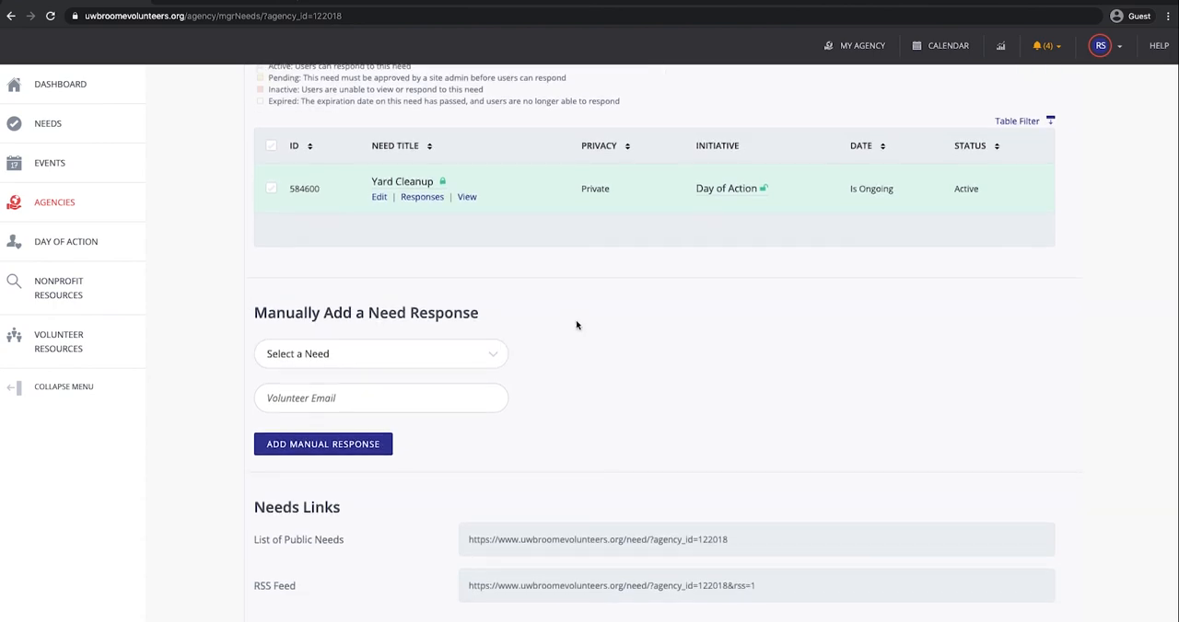
scroll(576, 326, up, 3)
click(361, 189)
scroll(529, 424, down, 5)
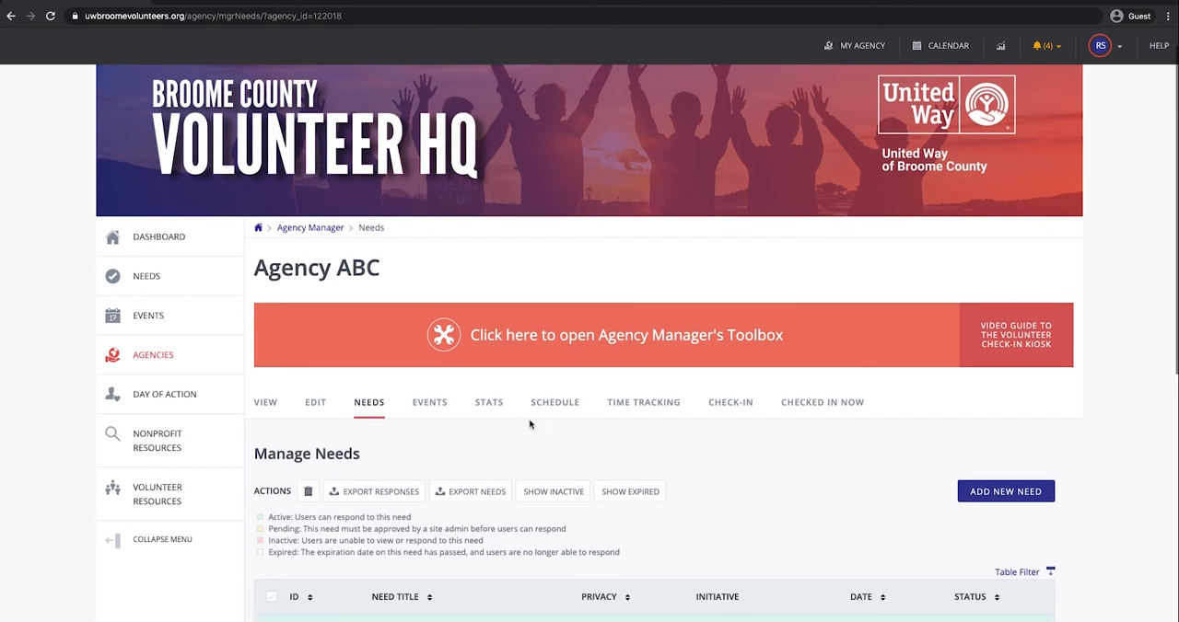
scroll(529, 425, down, 1)
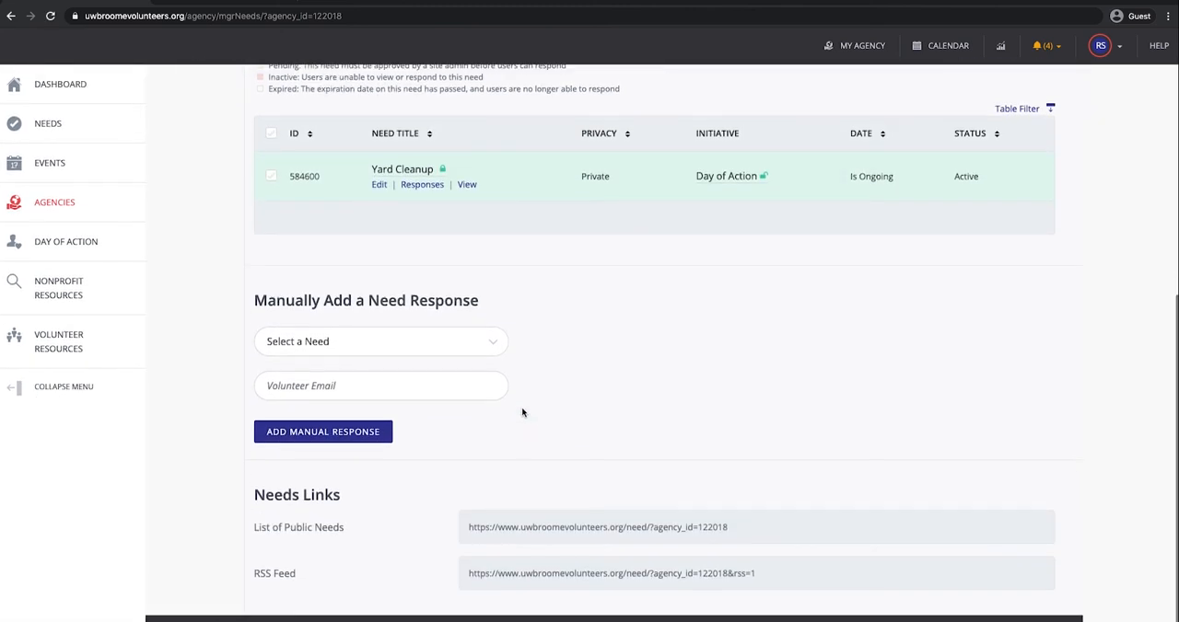
click(485, 342)
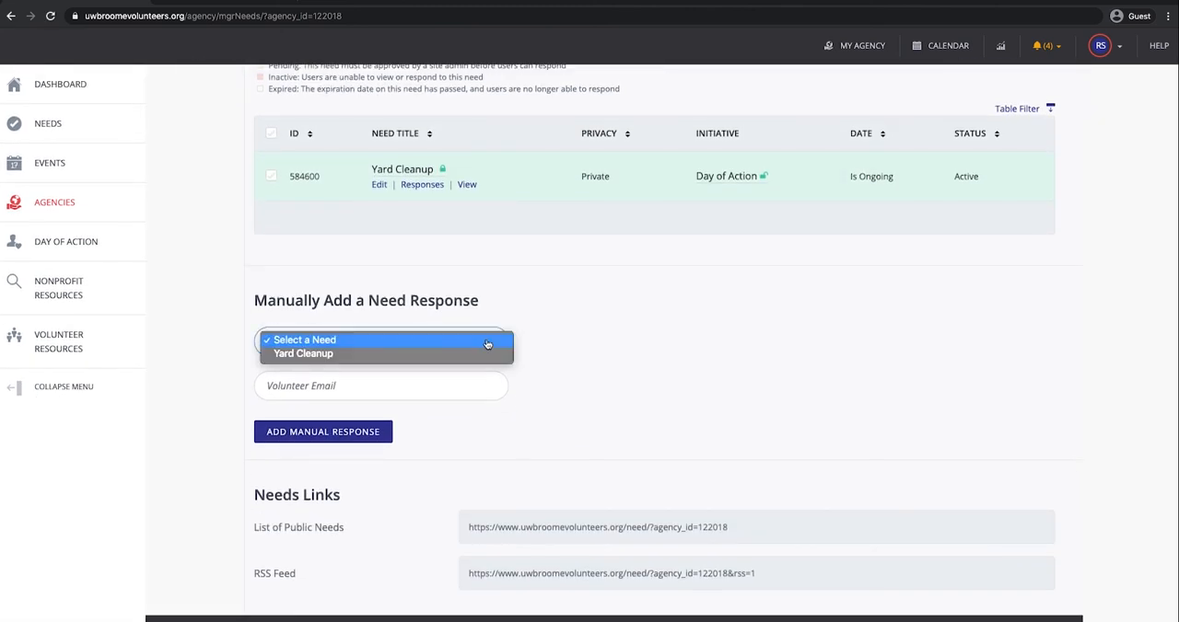
click(476, 358)
click(381, 387)
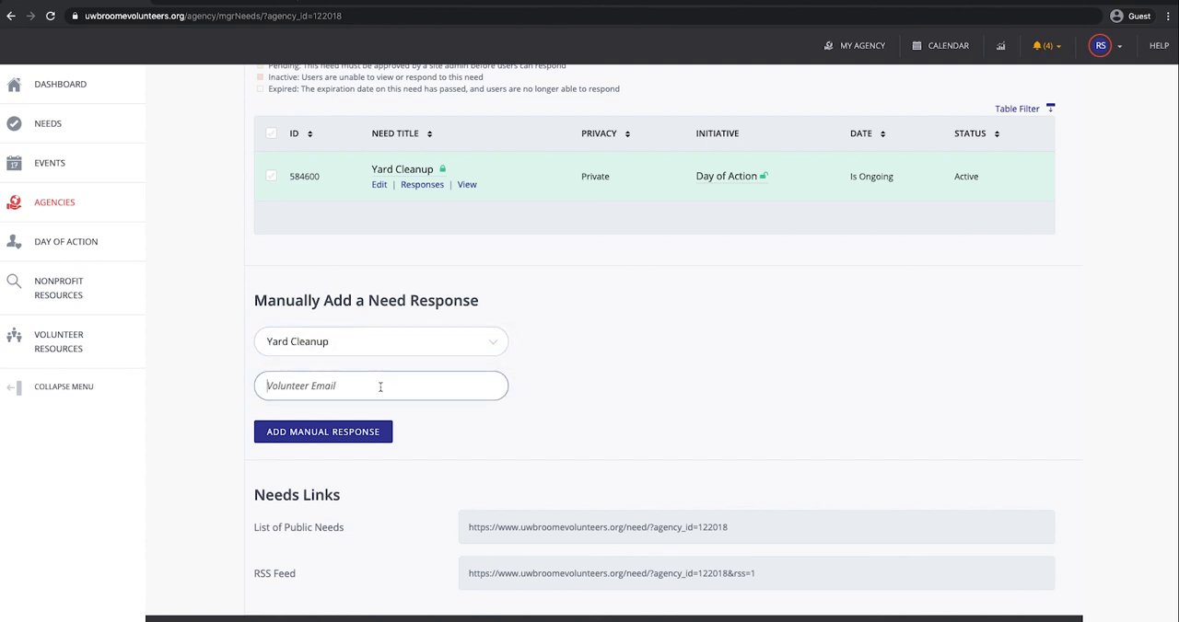
Step: Go to the agency's Time Tracking page and examine the Volunteer Hours table and the hours entry form
scroll(578, 450, down, 3)
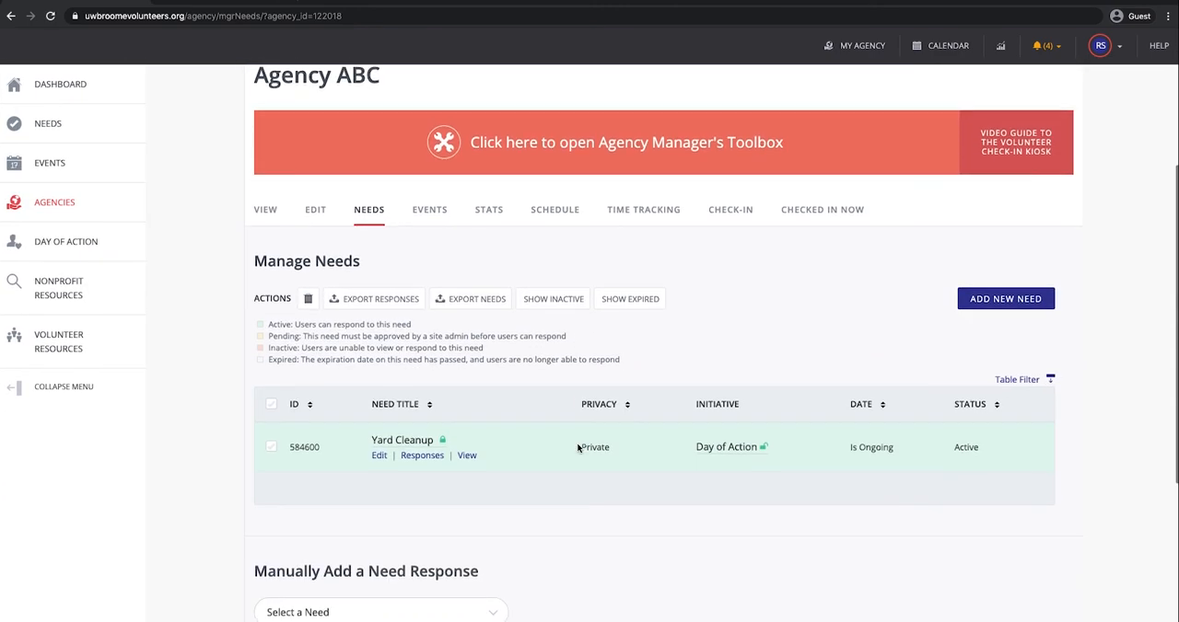
scroll(578, 450, down, 1)
click(655, 140)
scroll(669, 458, down, 3)
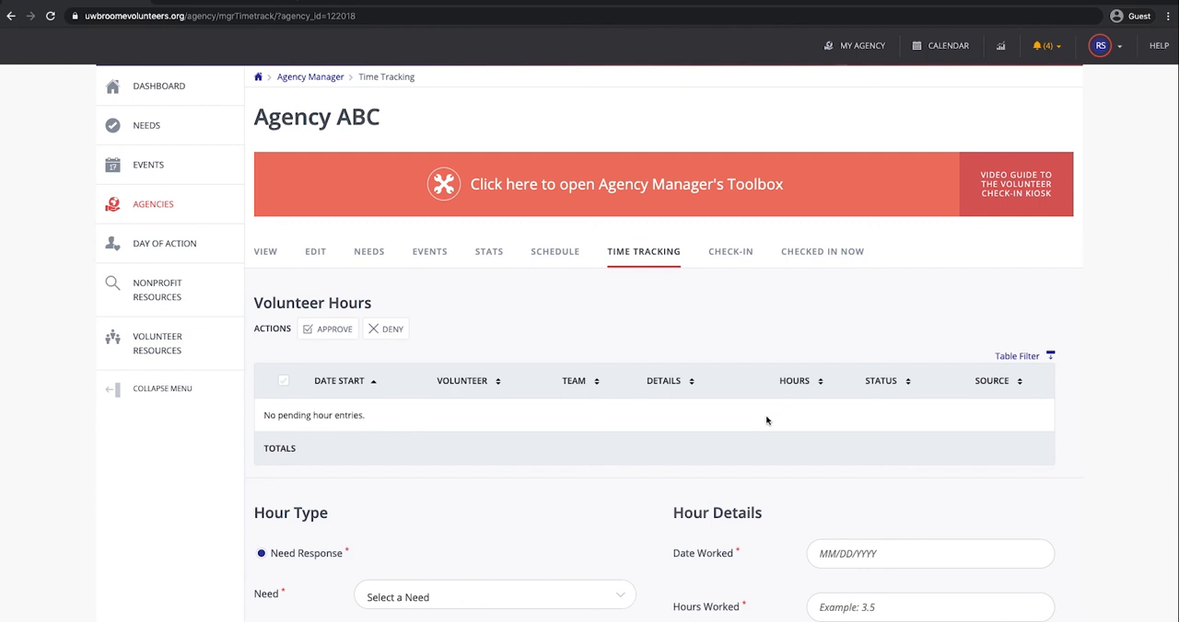
scroll(766, 421, down, 1)
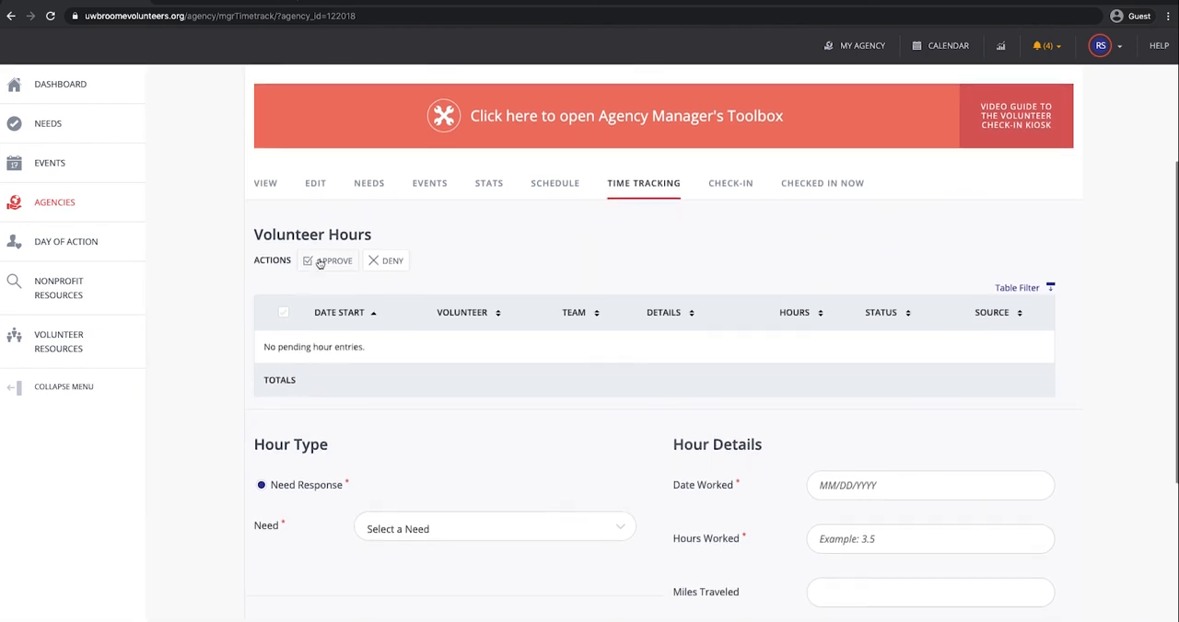
scroll(321, 264, down, 1)
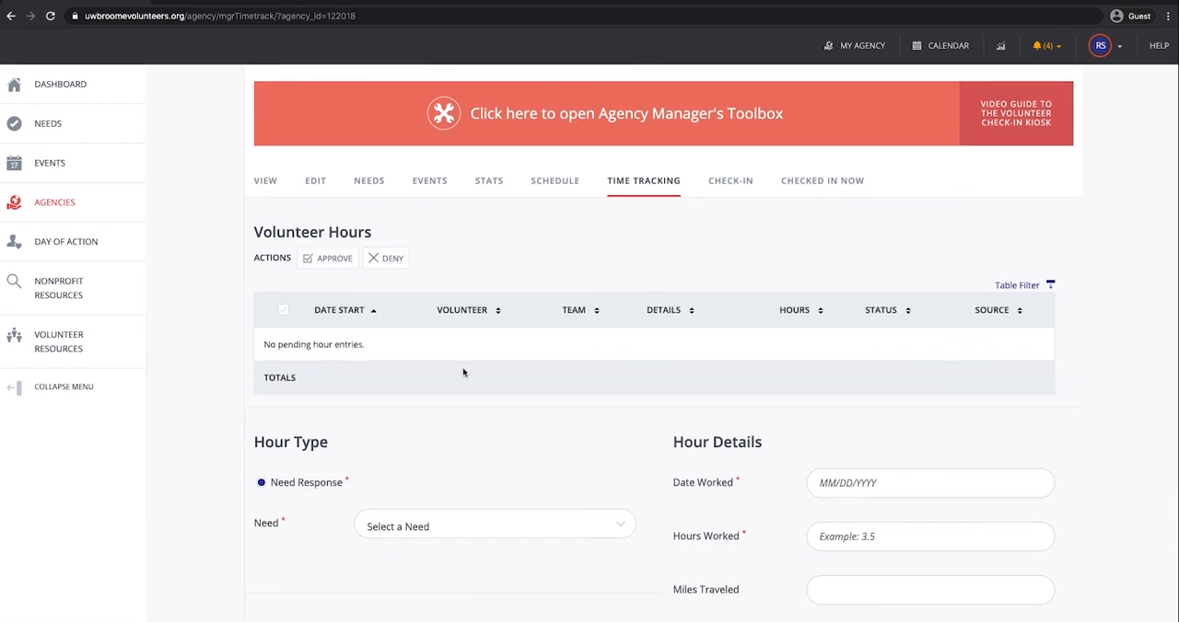
scroll(601, 411, down, 3)
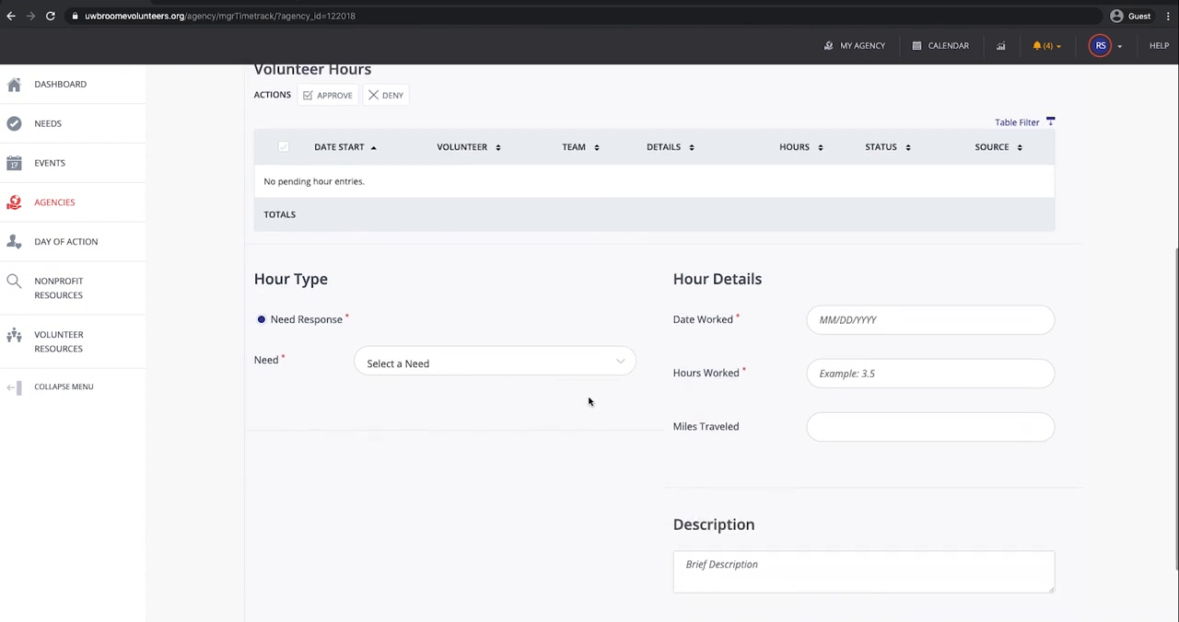
Step: Try out the hours entry form by selecting the Yard Cleanup need and its volunteer, without submitting it
click(588, 376)
click(590, 378)
click(573, 458)
click(568, 464)
click(601, 376)
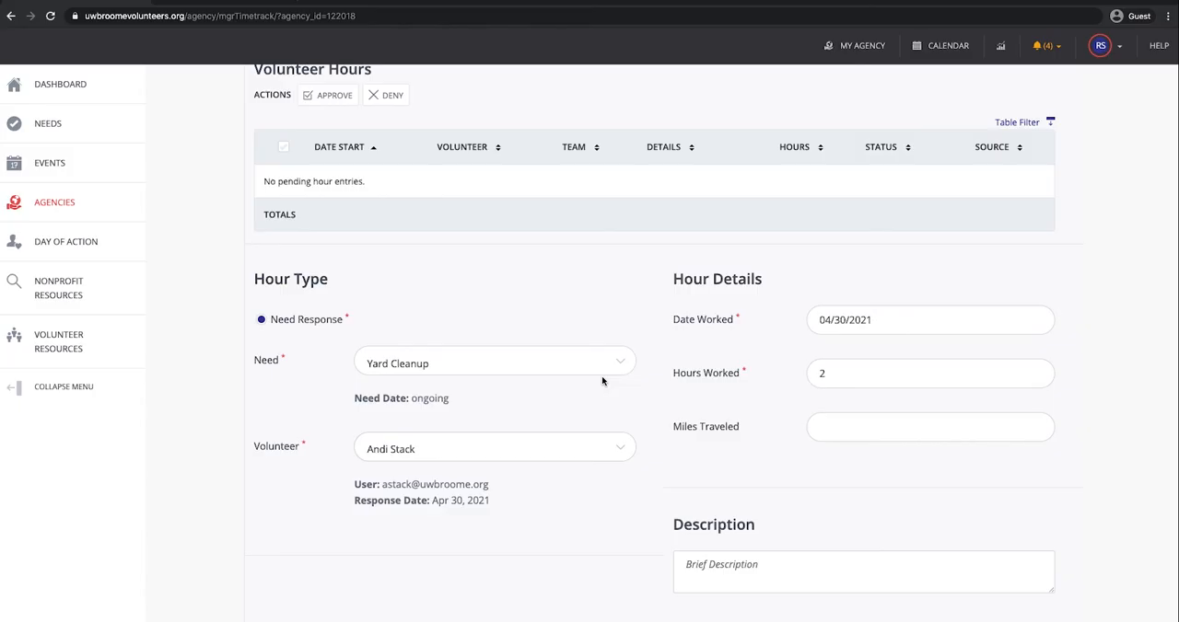
scroll(963, 350, down, 1)
scroll(967, 387, up, 1)
scroll(973, 411, up, 2)
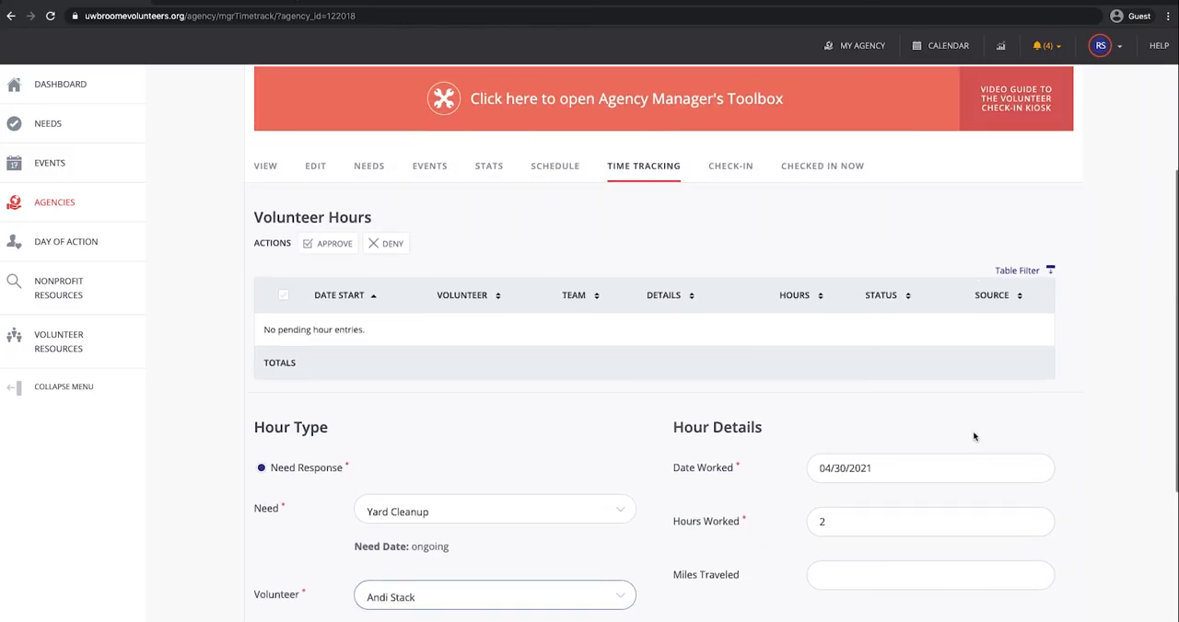
Step: Go to the agency's Check-In page and view the bulk check-in list for Yard Cleanup
click(733, 170)
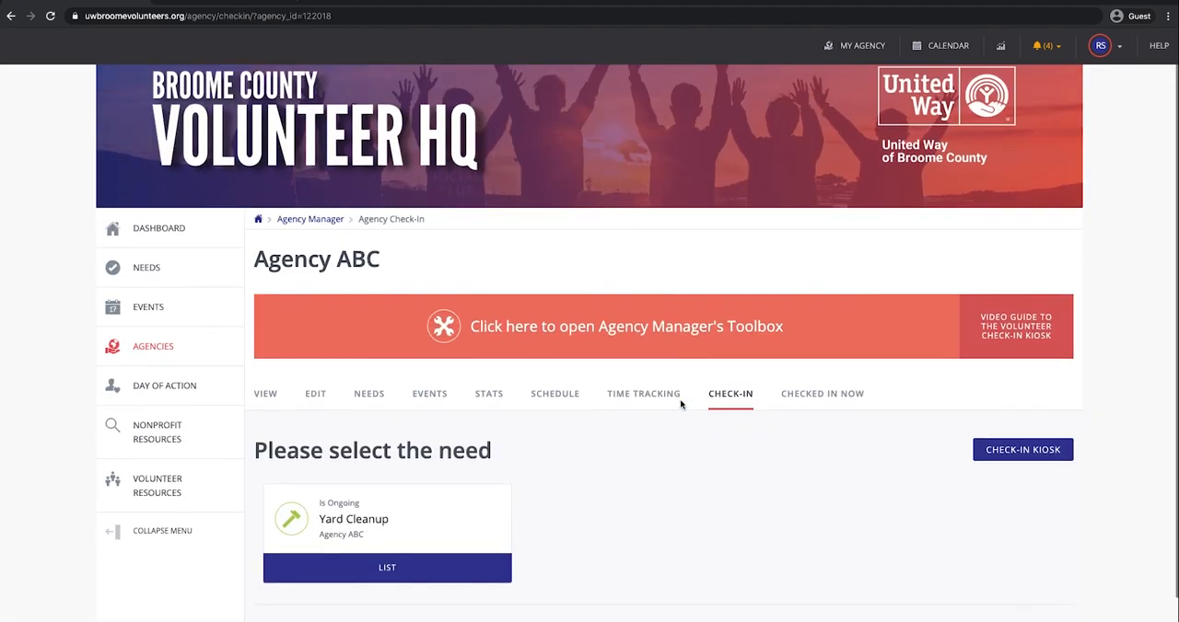
scroll(683, 401, down, 1)
click(427, 521)
scroll(660, 506, down, 1)
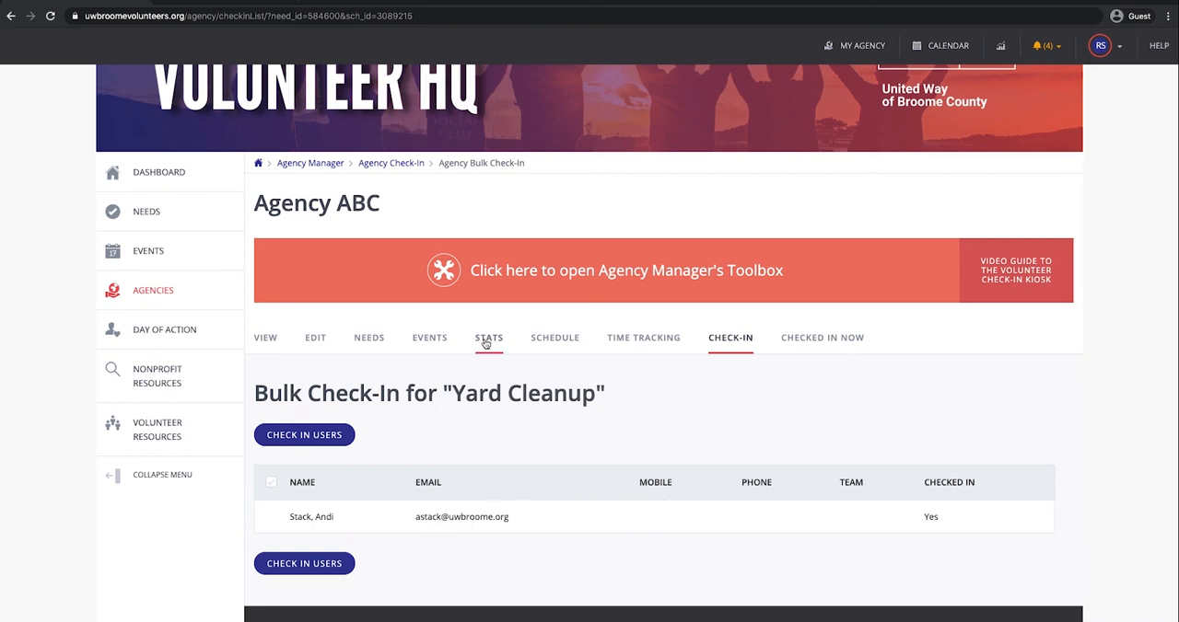
Step: On the agency's response stats, try hiding the responses that have hours and turn the option back off
scroll(540, 428, down, 1)
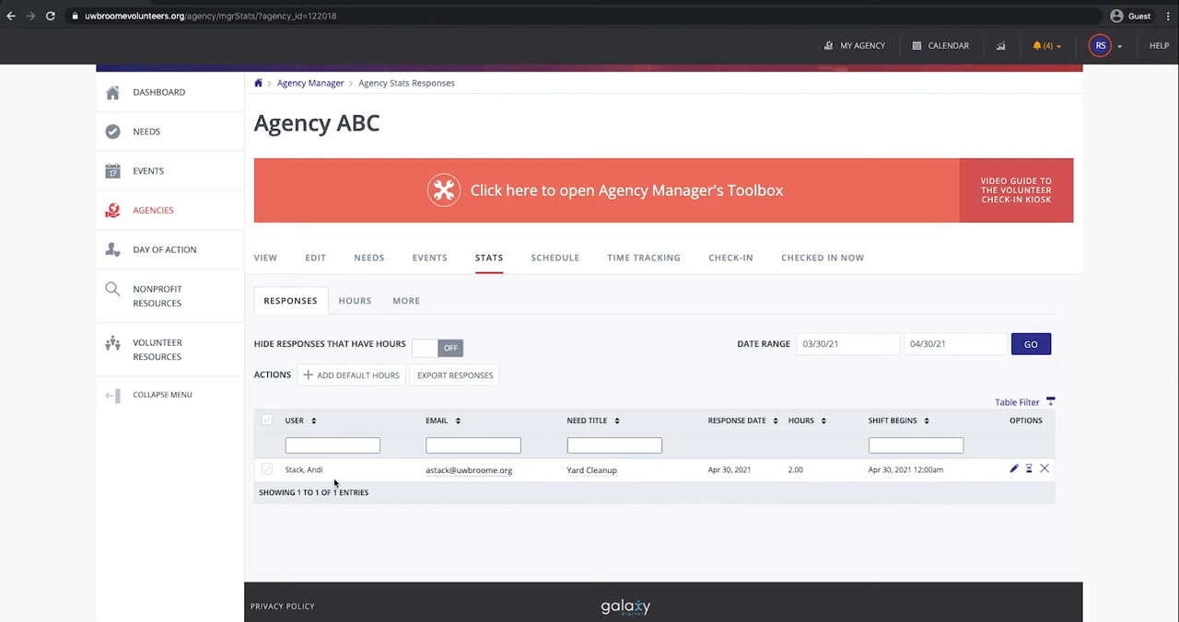
click(425, 351)
scroll(466, 415, down, 3)
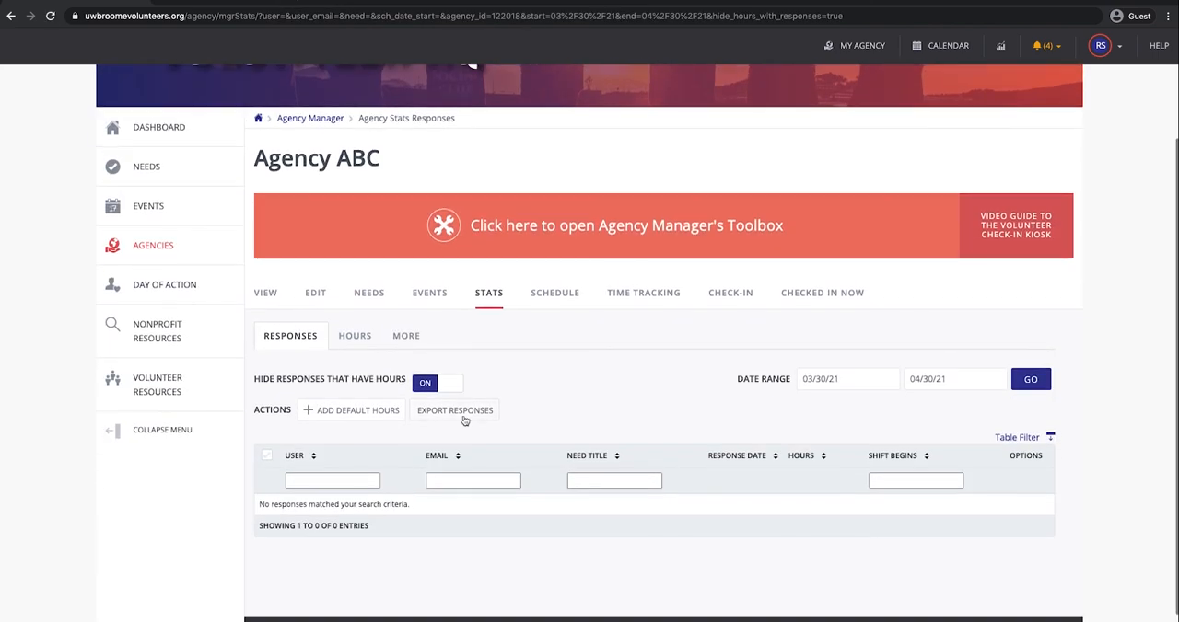
click(456, 385)
scroll(468, 376, down, 4)
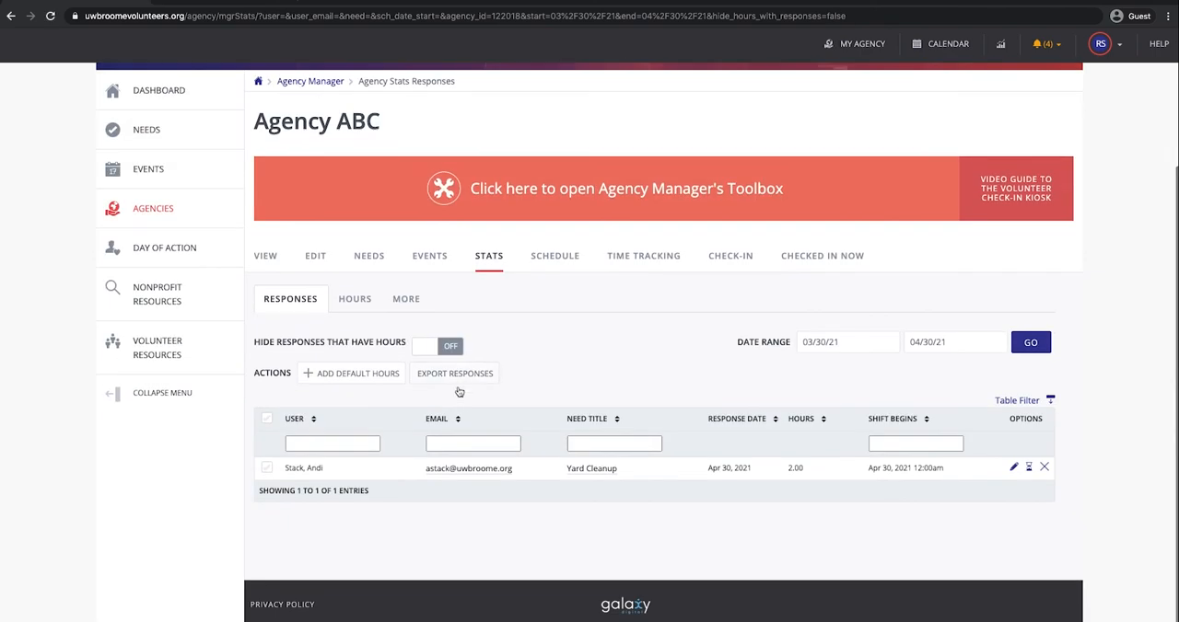
Step: Add default hours to the Yard Cleanup response in the stats, choosing to add them to all users
click(267, 472)
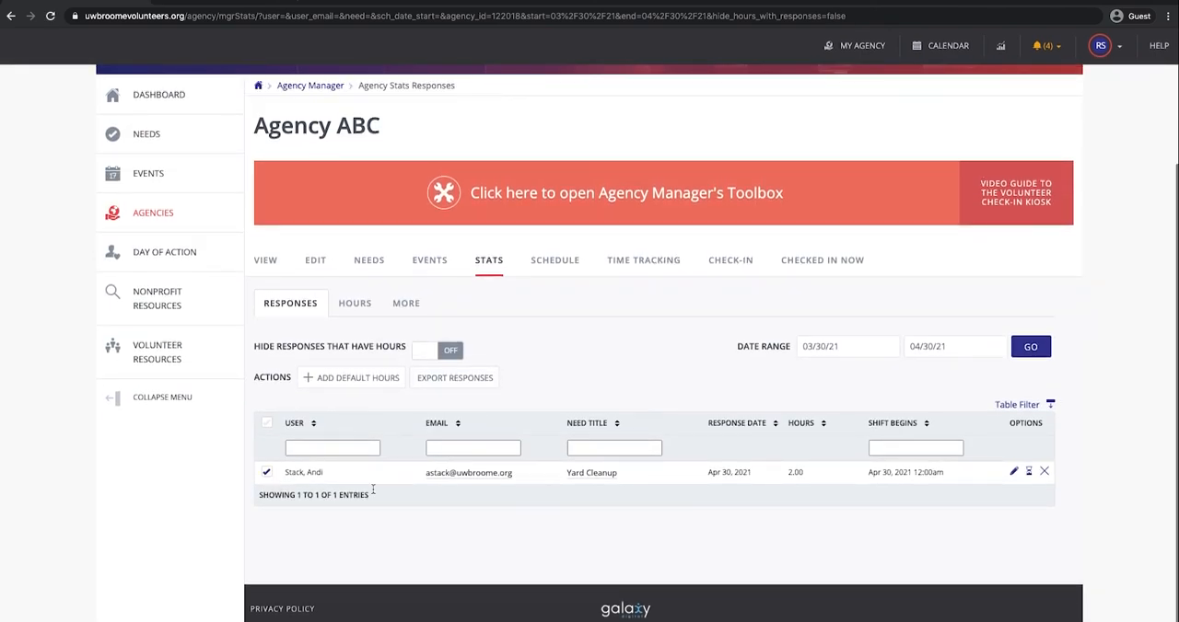
click(368, 378)
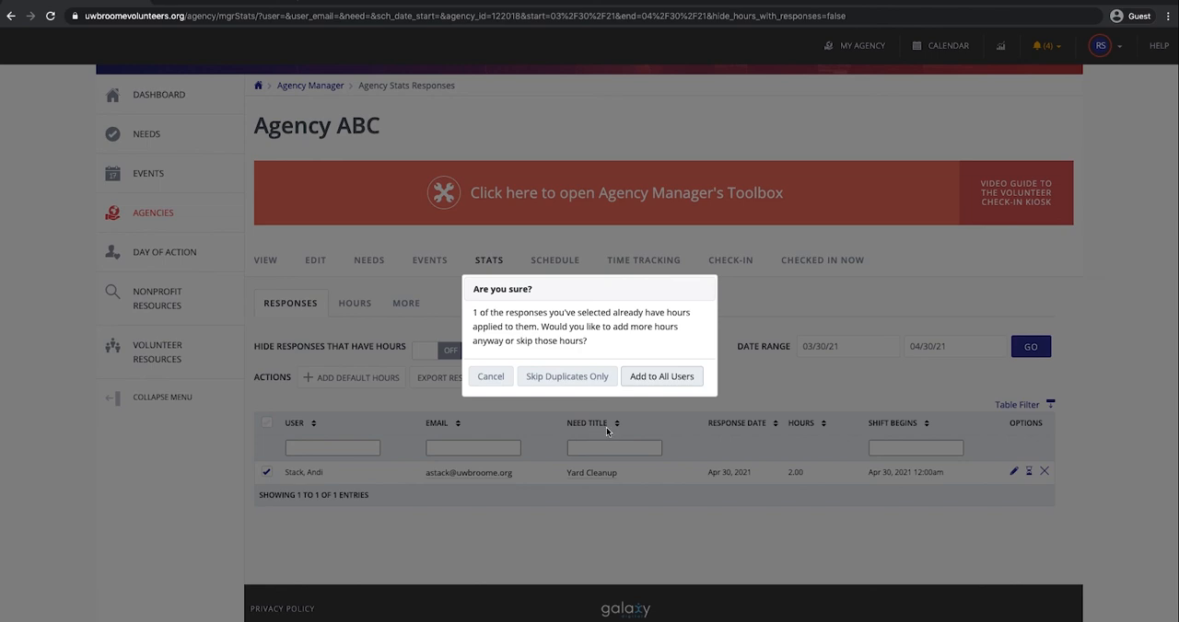
click(684, 377)
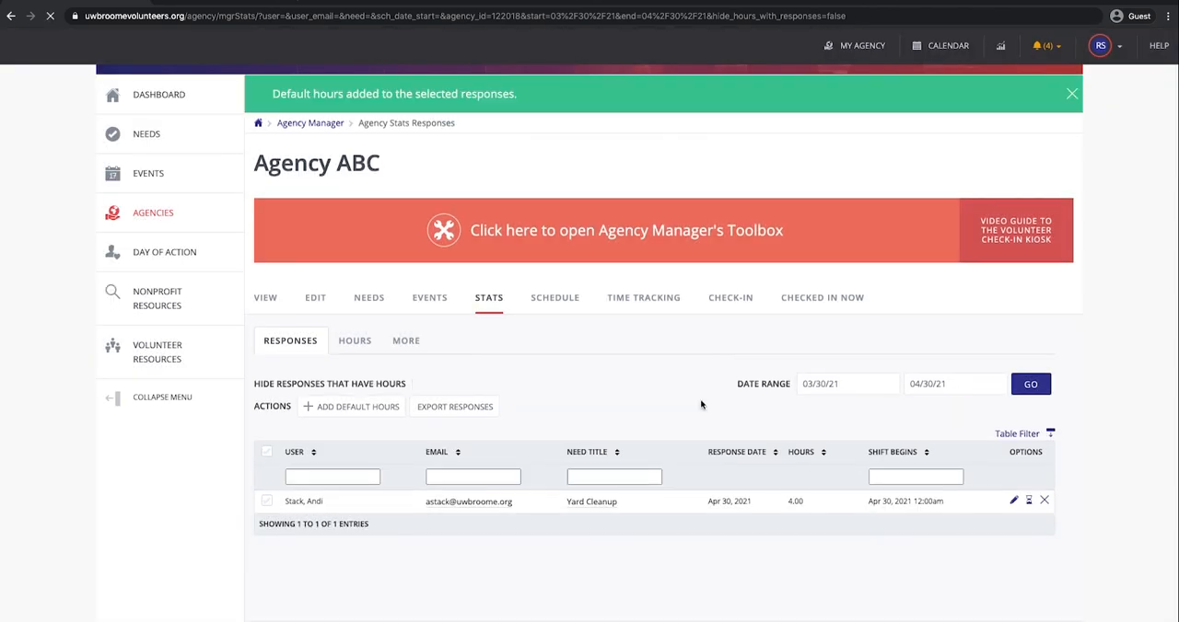
Step: View the agency's Manage Events page
click(423, 297)
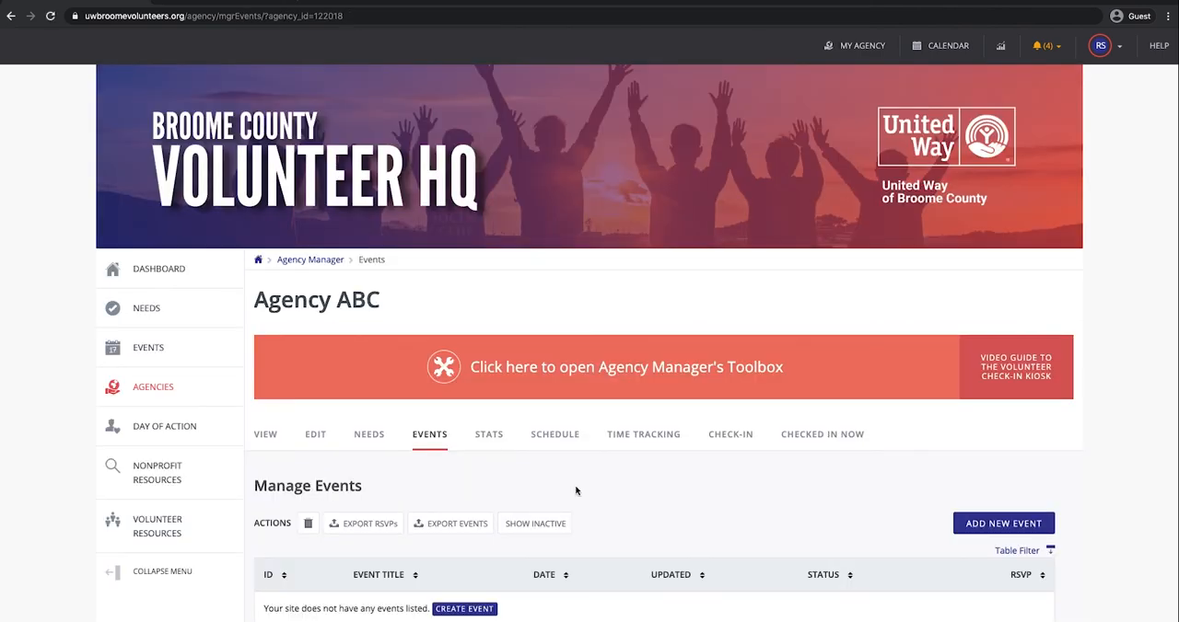
scroll(582, 481, down, 2)
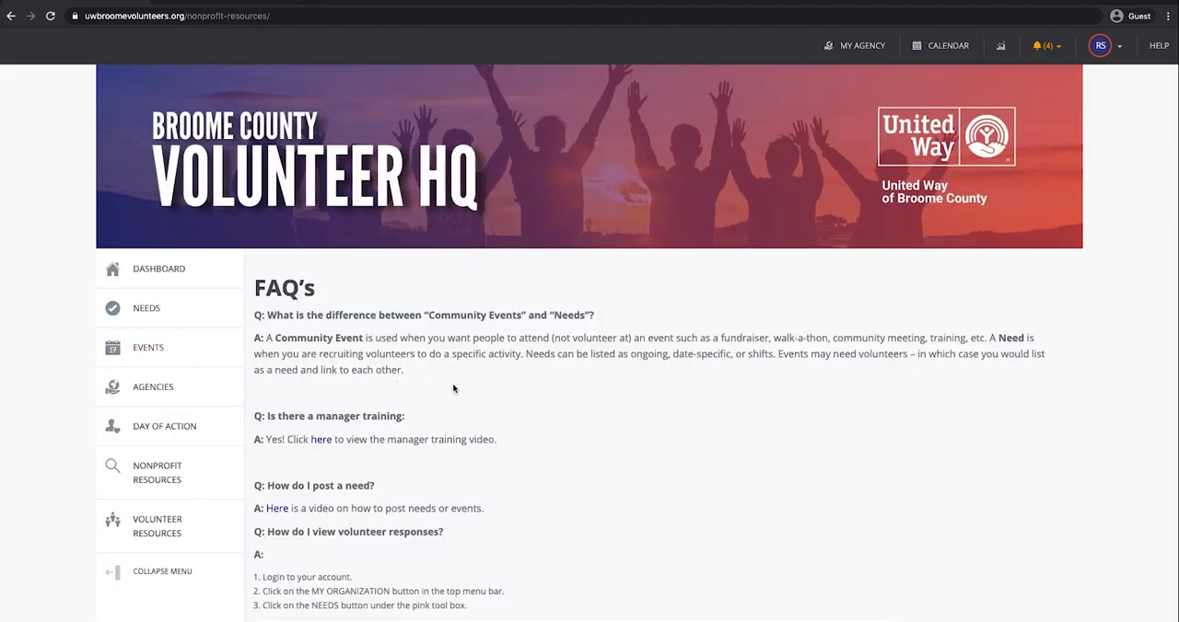
Step: Look through the FAQs under Nonprofit Resources and follow the link for more information
scroll(465, 388, down, 20)
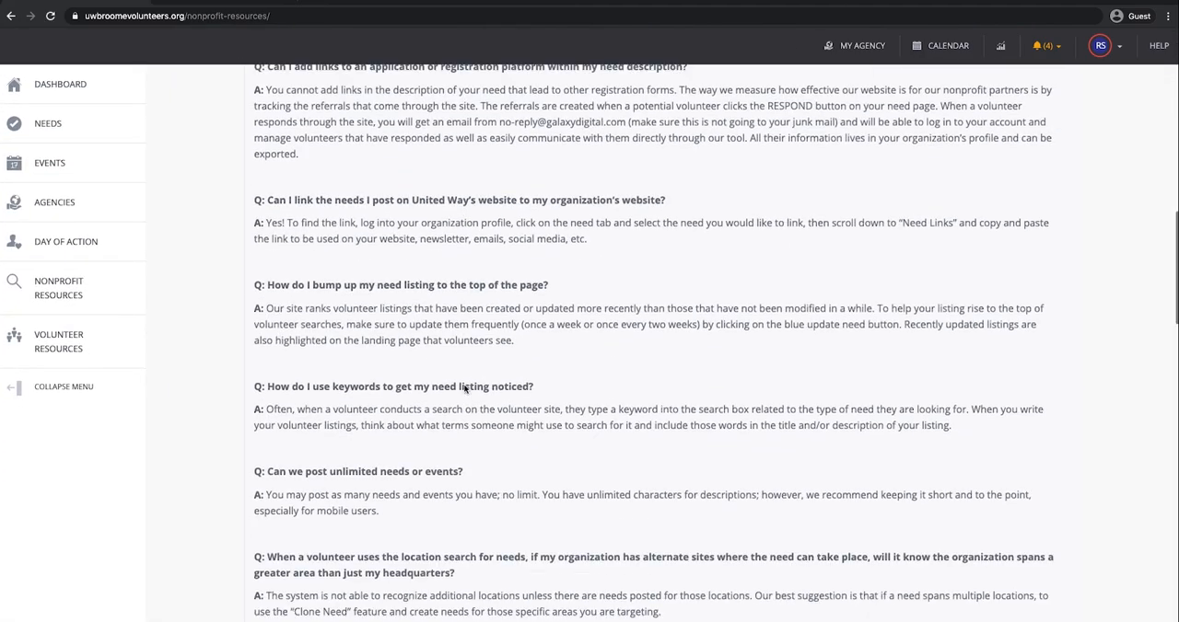
scroll(465, 386, down, 5)
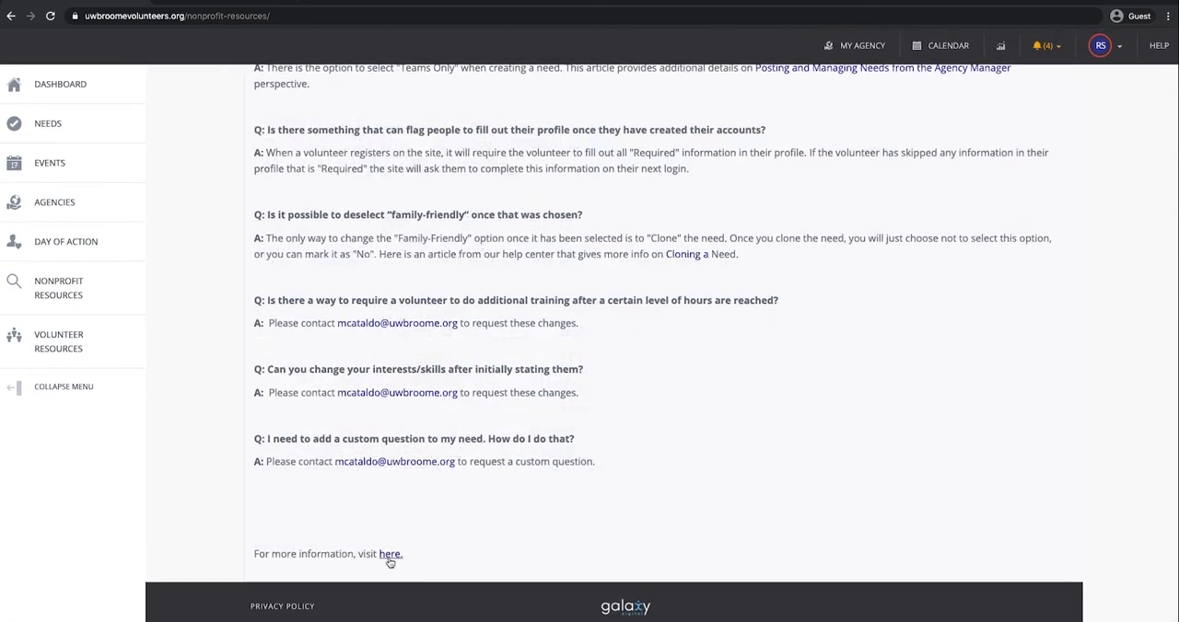
click(391, 556)
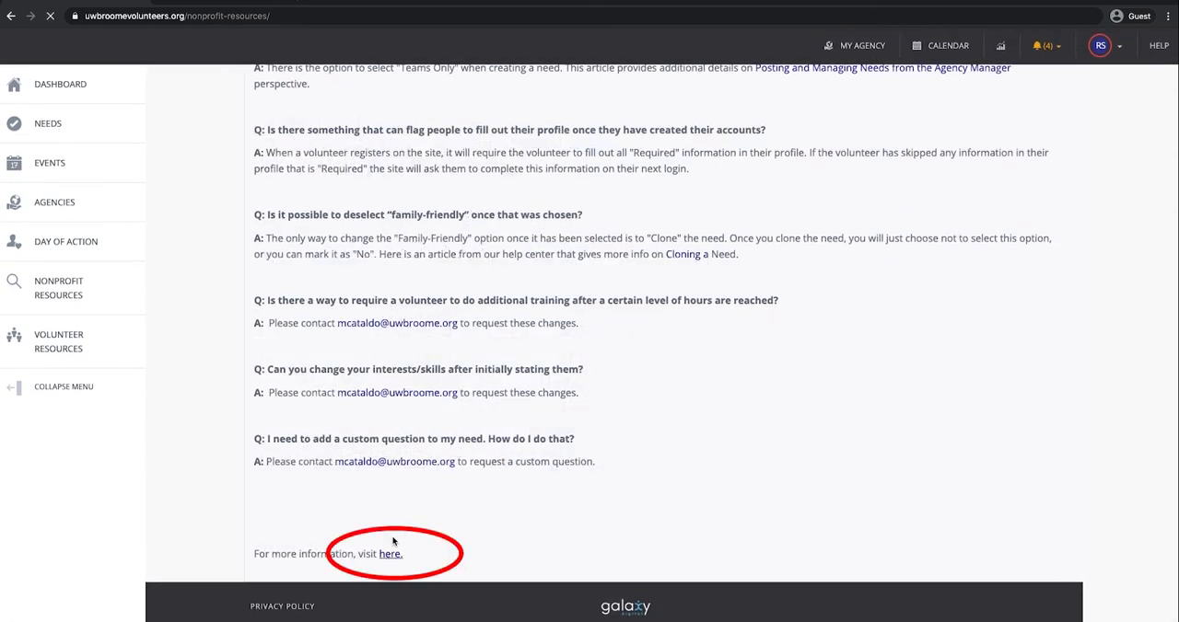